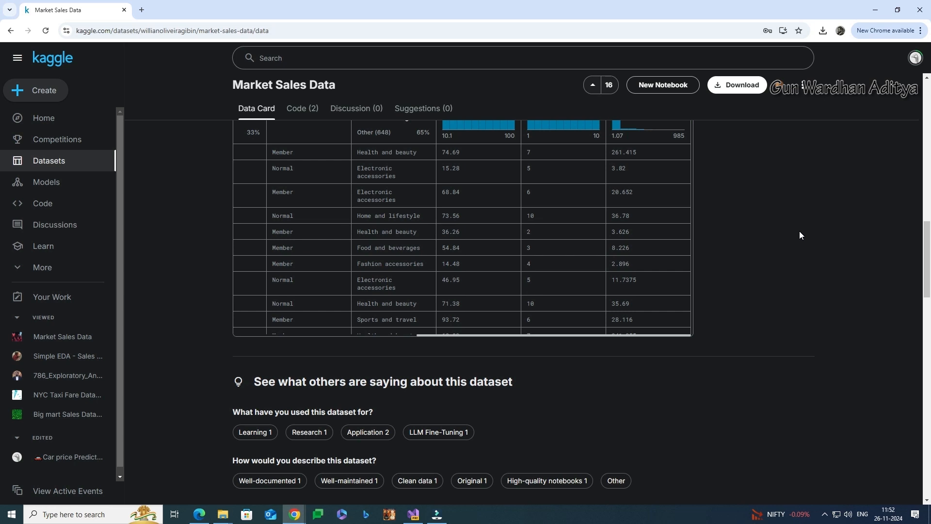
# Switch to File Explorer and open supermarket_sales new.csv from the 26-11-2024 folder in Excel.
pyautogui.scroll(10, 740, 259)
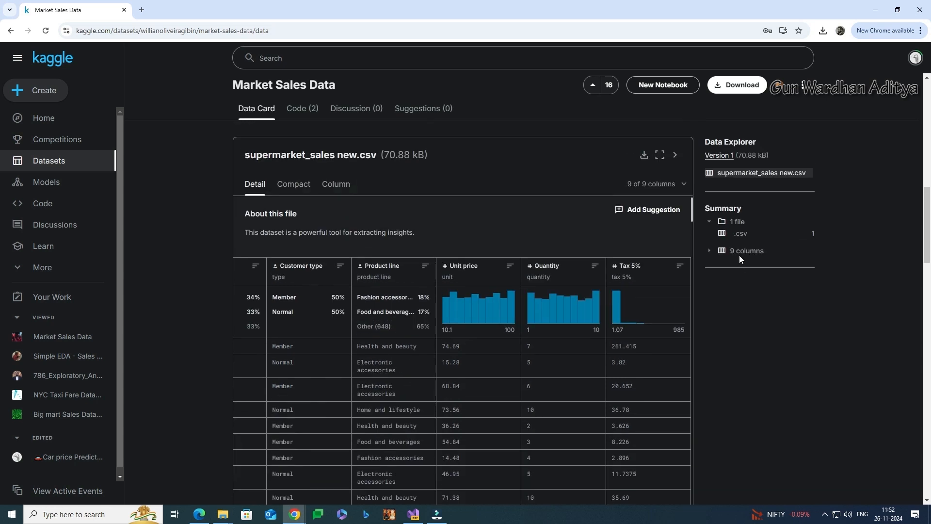
pyautogui.scroll(3, 538, 252)
pyautogui.scroll(1, 753, 165)
pyautogui.hotkey('alt', 'Tab')
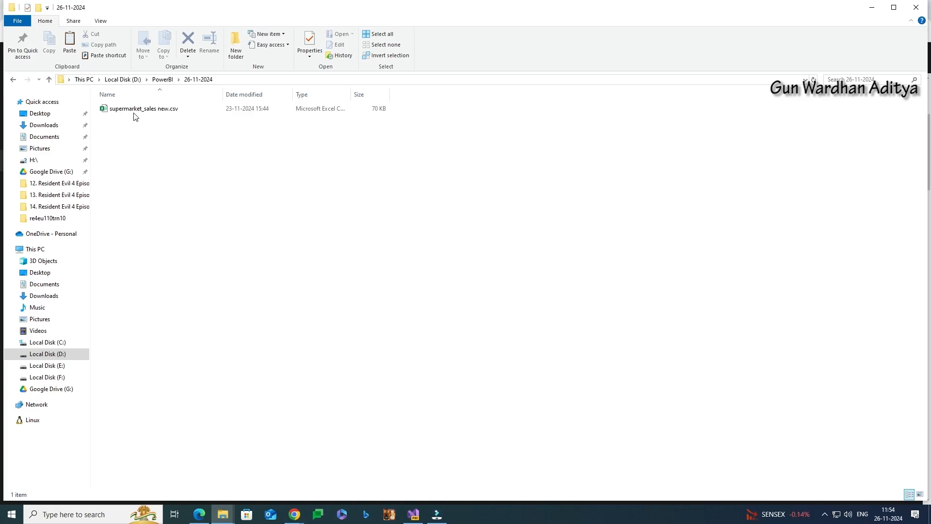
pyautogui.doubleClick(135, 117)
# Autofit the column widths of the sales data in the CSV sheet.
pyautogui.press('alt')
pyautogui.press('h')
pyautogui.press('o')
pyautogui.press('i')
# Review the column headers in row 1 from Gender to Tax 5%.
pyautogui.press('Up')
pyautogui.press('Right')
pyautogui.press('Right')
pyautogui.press('Right')
pyautogui.press('Right')
pyautogui.press('Right')
pyautogui.press('Right')
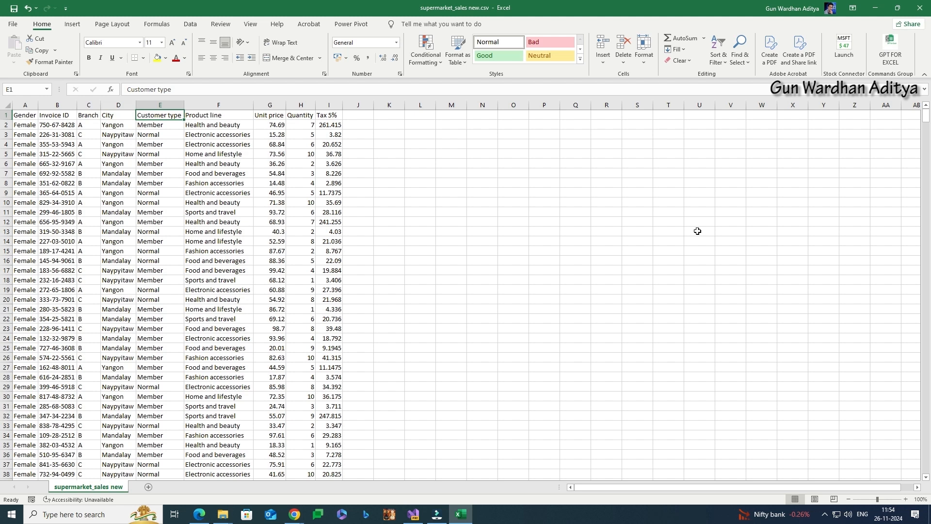
pyautogui.press('Right')
pyautogui.press('Right')
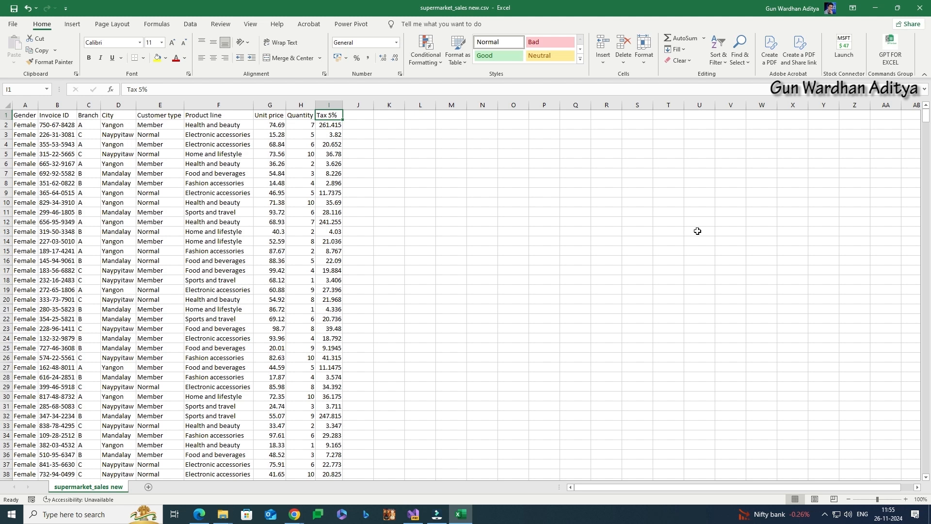
# Save the CSV as an Excel workbook named supermarket_sales new.xlsx.
pyautogui.press('F12')
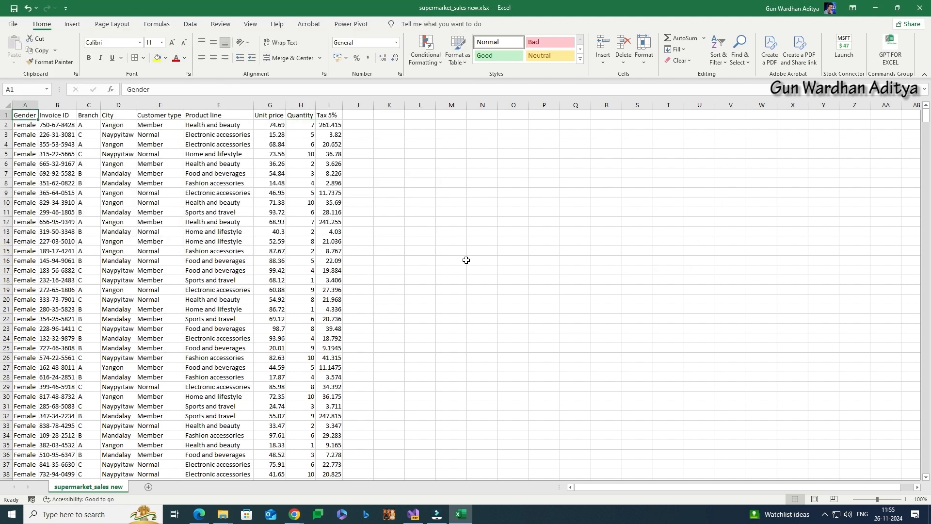
# Set the font size of all rows from the header row downward to 10.
pyautogui.hotkey('shift', 'space')
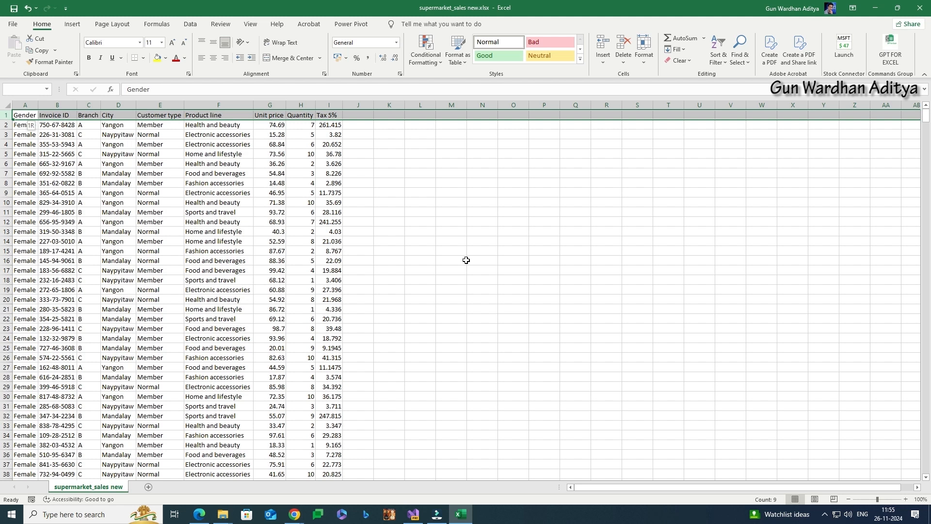
pyautogui.hotkey('ctrl', 'shift', 'Down')
pyautogui.press('alt')
pyautogui.write('hfs10')
pyautogui.press('Return')
pyautogui.hotkey('ctrl', 'BackSpace')
pyautogui.hotkey('ctrl', 'Home')
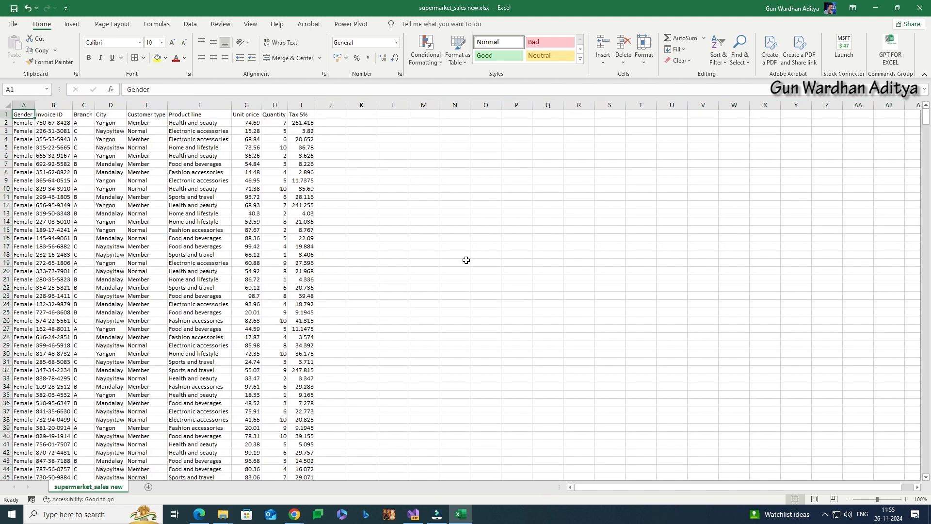
# Check the end of the data, then select the whole sheet and autofit its column widths.
pyautogui.hotkey('ctrl', 'Down')
pyautogui.press('Down')
pyautogui.press('Down')
pyautogui.press('Up')
pyautogui.press('Up')
pyautogui.hotkey('ctrl', 'Up')
pyautogui.hotkey('ctrl', 'shift', 'Down')
pyautogui.hotkey('ctrl', 'a')
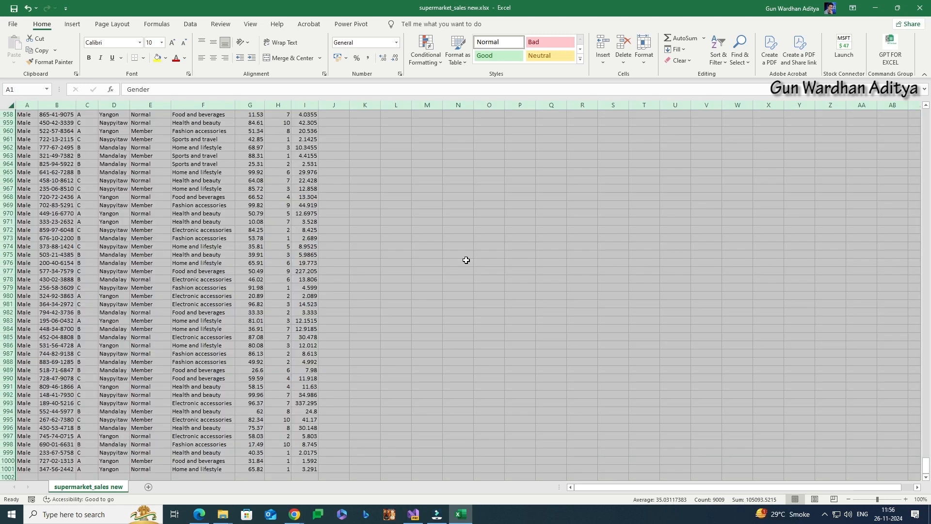
pyautogui.press('alt')
pyautogui.press('h')
pyautogui.press('o')
pyautogui.press('i')
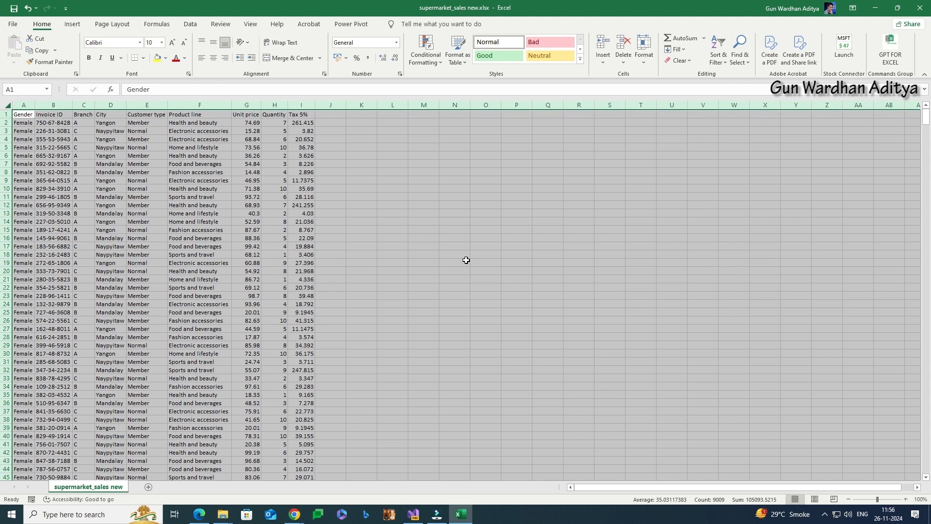
# Autofit the row heights of the whole sheet and return to cell A1.
pyautogui.press('alt')
pyautogui.press('h')
pyautogui.press('o')
pyautogui.press('a')
pyautogui.hotkey('ctrl', 'Home')
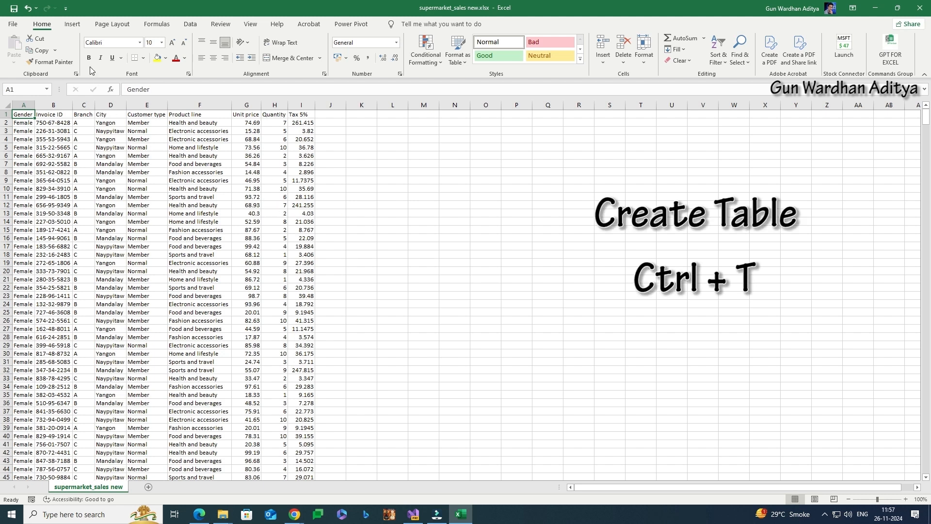
# Convert the data range A1:I1001 into a table with headers.
pyautogui.click(71, 26)
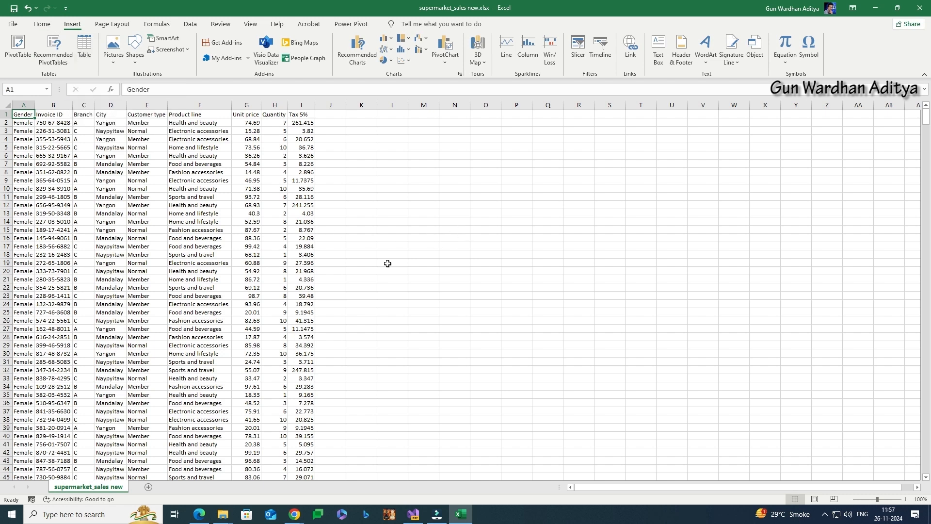
pyautogui.hotkey('ctrl', 't')
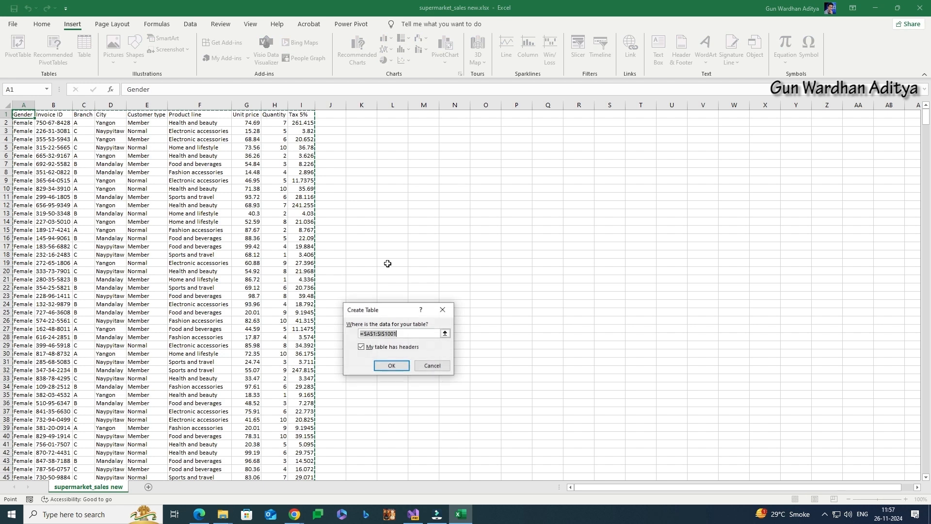
pyautogui.click(392, 366)
# Name the table SalesData and hide the filter buttons in its header row.
pyautogui.click(26, 49)
pyautogui.write('SalesData')
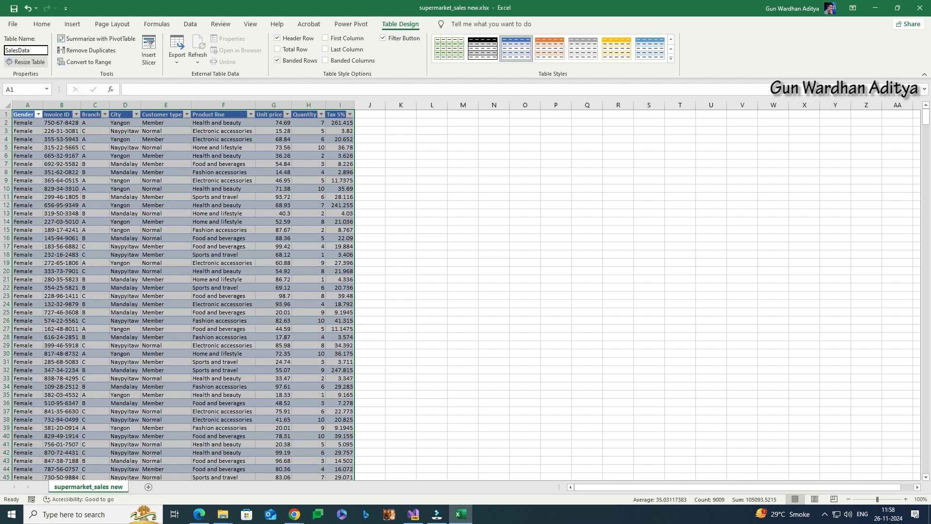
pyautogui.hotkey('ctrl', 'Up')
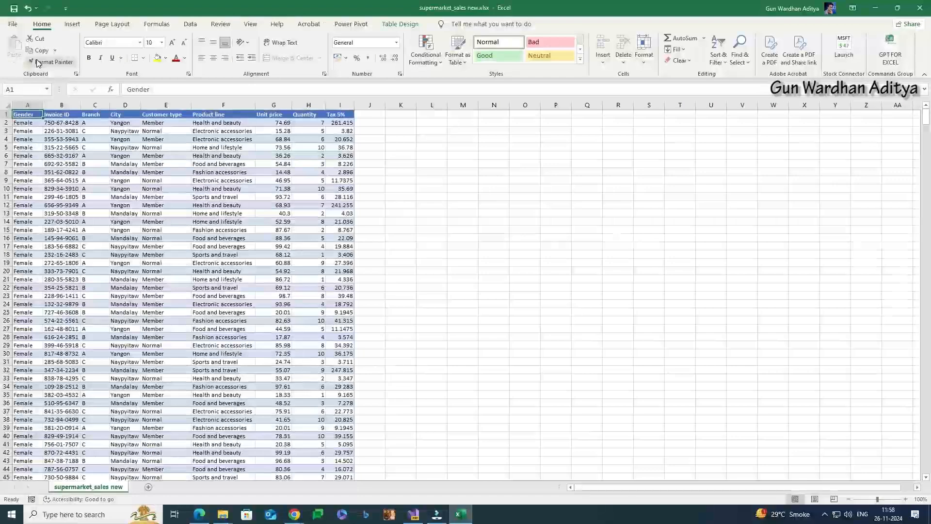
# Check the extent of the SalesData table and go through its headers from Gender to Tax 5%.
pyautogui.hotkey('ctrl', 'Right')
pyautogui.hotkey('ctrl', 'Left')
pyautogui.hotkey('ctrl', 'Down')
pyautogui.hotkey('ctrl', 'Up')
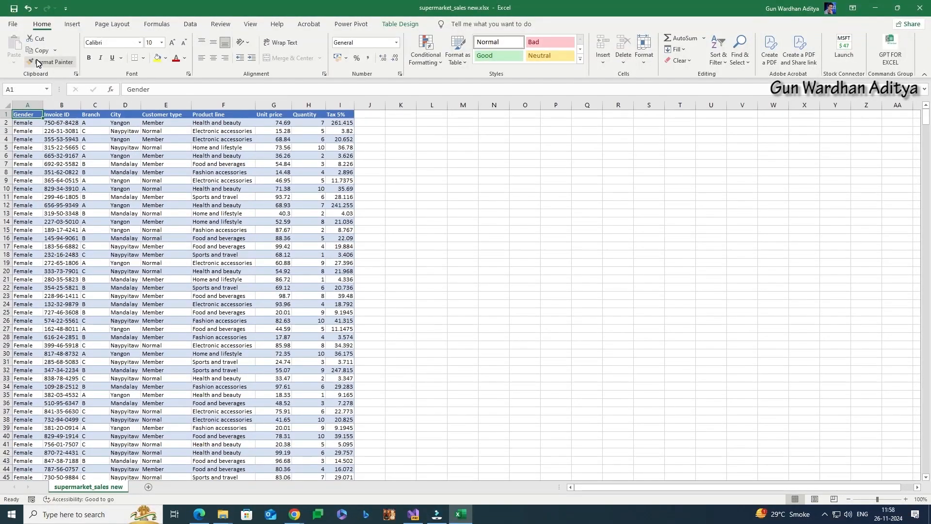
pyautogui.press('Right')
pyautogui.press('Right')
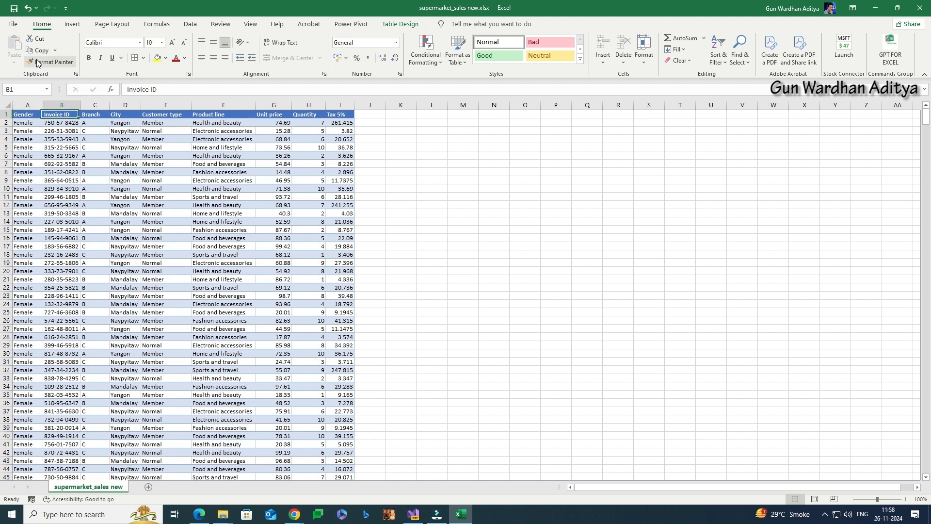
pyautogui.press('Right')
pyautogui.press('Right')
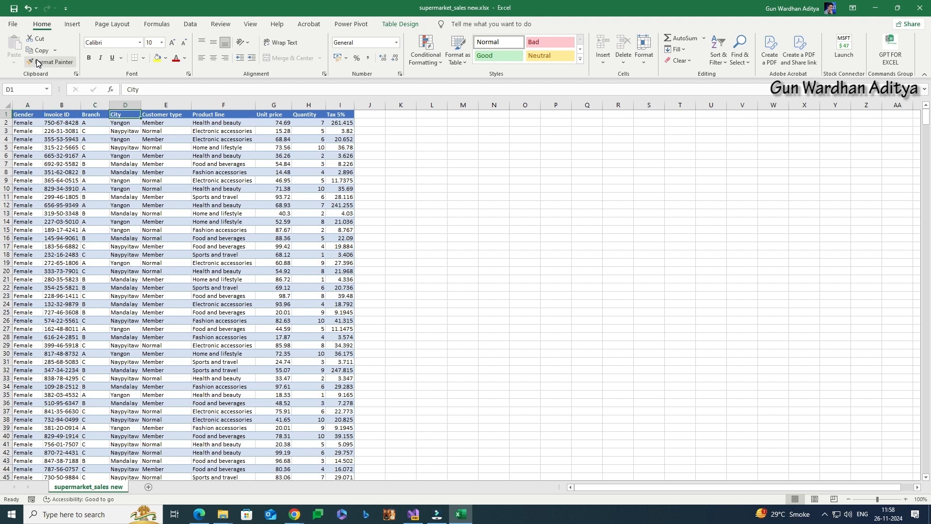
pyautogui.press('Right')
pyautogui.press('Right')
pyautogui.press('Right')
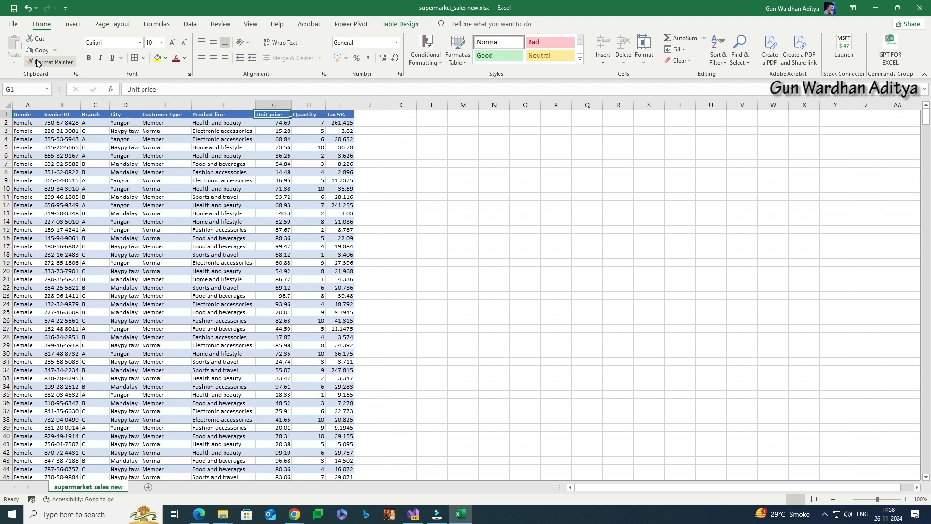
pyautogui.press('Right')
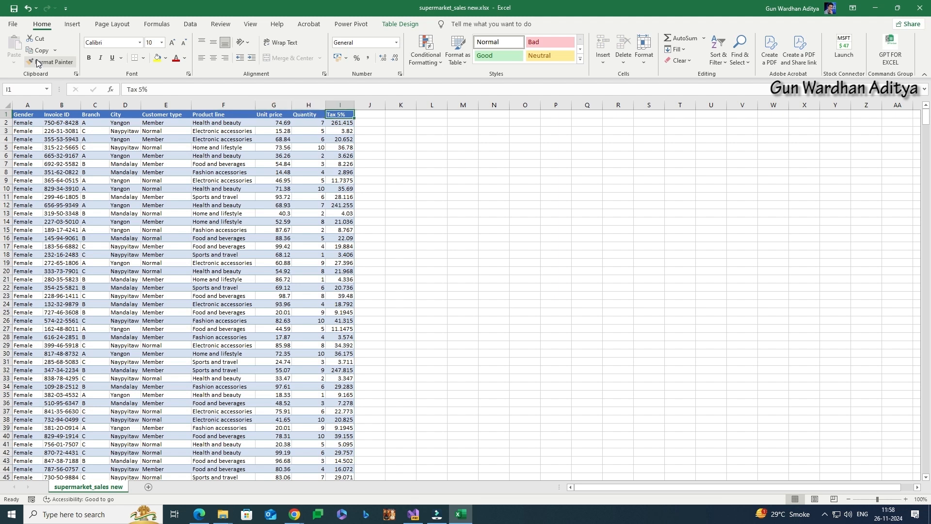
# Examine the table's headers again and compare them with the values in the first record.
pyautogui.press('Left')
pyautogui.press('Left')
pyautogui.press('Left')
pyautogui.press('Left')
pyautogui.press('Left')
pyautogui.press('Left')
pyautogui.press('Left')
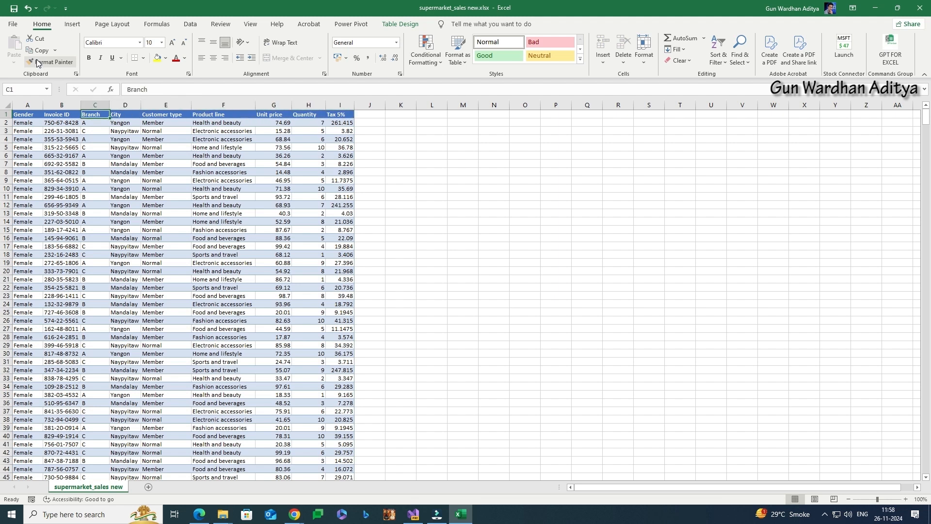
pyautogui.press('Right')
pyautogui.press('Right')
pyautogui.press('Right')
pyautogui.press('Right')
pyautogui.press('Right')
pyautogui.press('Down')
pyautogui.press('Right')
pyautogui.press('Left')
pyautogui.press('Left')
pyautogui.press('Left')
pyautogui.press('Left')
pyautogui.press('Left')
pyautogui.press('Left')
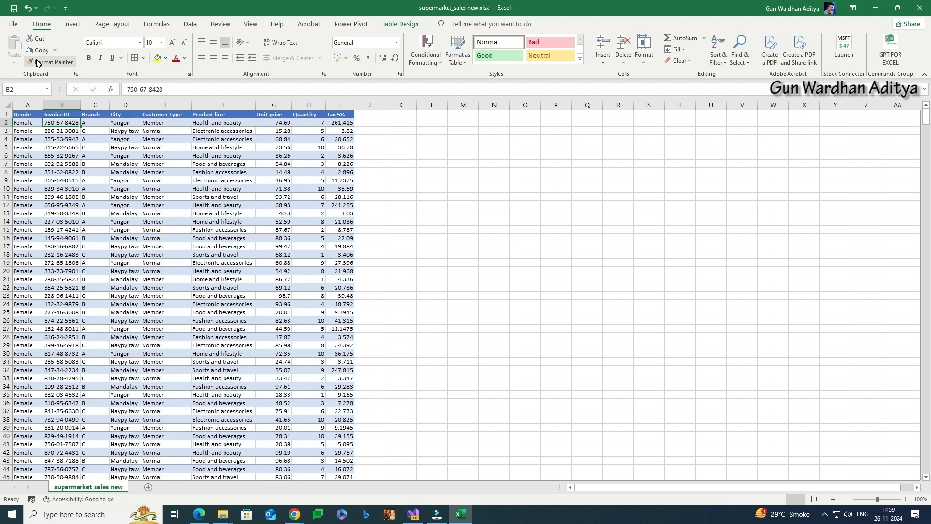
# Add a new table column headed Total Price in cell J1, beside Tax 5%.
pyautogui.press('Right')
pyautogui.press('Right')
pyautogui.press('Right')
pyautogui.press('Right')
pyautogui.press('Up')
pyautogui.press('Right')
pyautogui.press('Right')
pyautogui.press('Right')
pyautogui.press('Right')
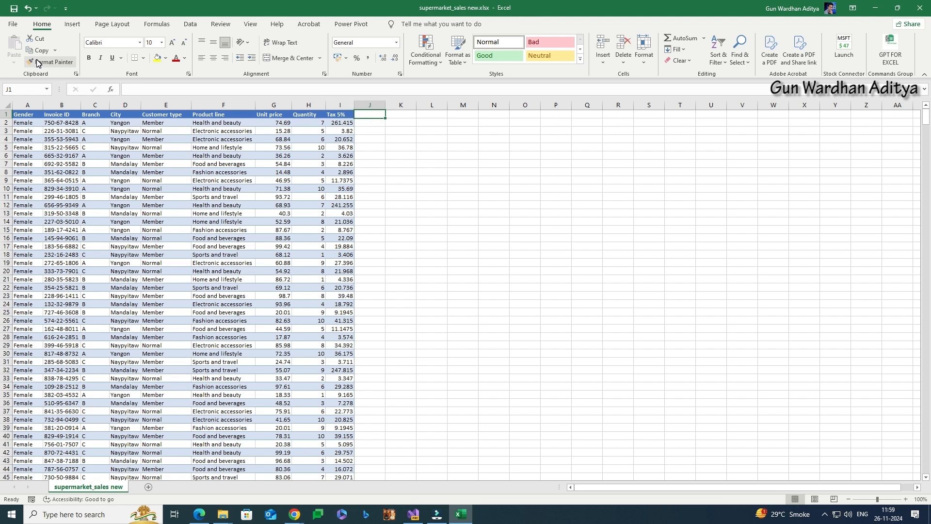
pyautogui.write('Total Price')
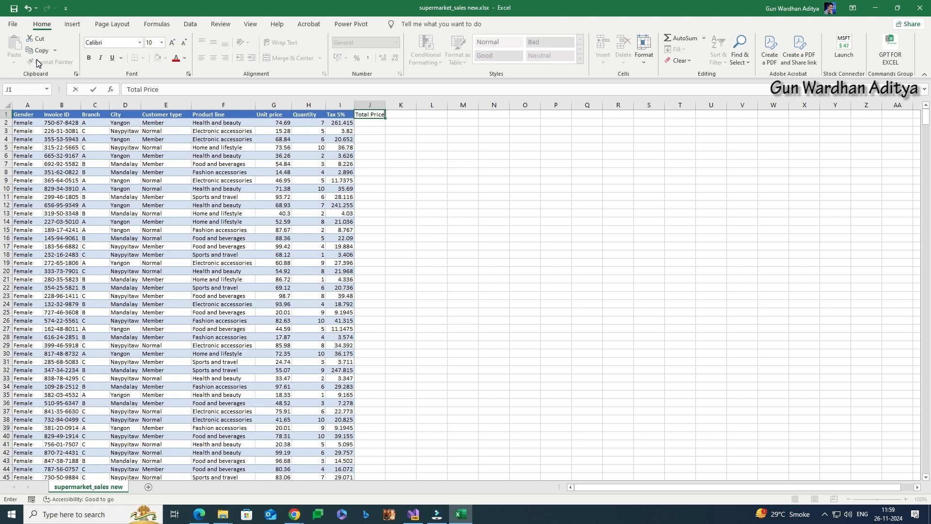
pyautogui.press('Return')
pyautogui.write('=')
pyautogui.press('Left')
pyautogui.press('Left')
pyautogui.press('Left')
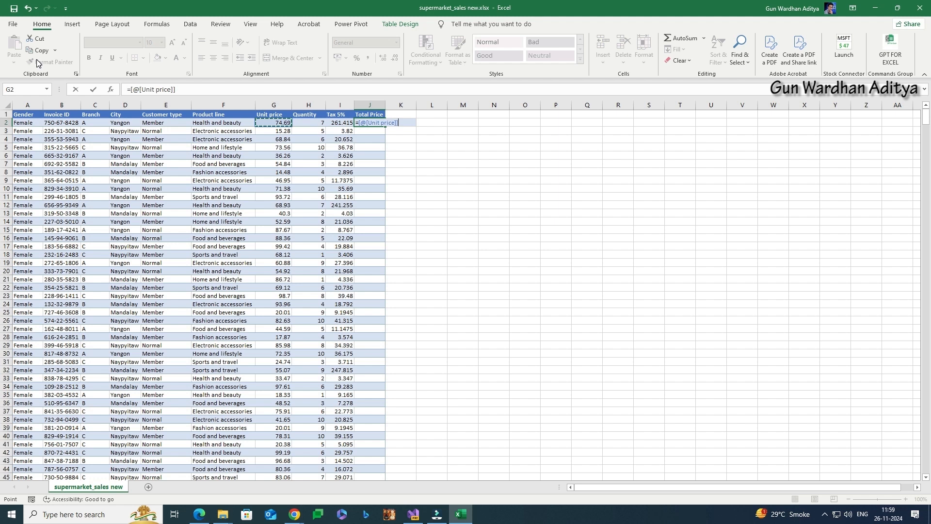
pyautogui.write('*')
pyautogui.press('Left')
pyautogui.press('Left')
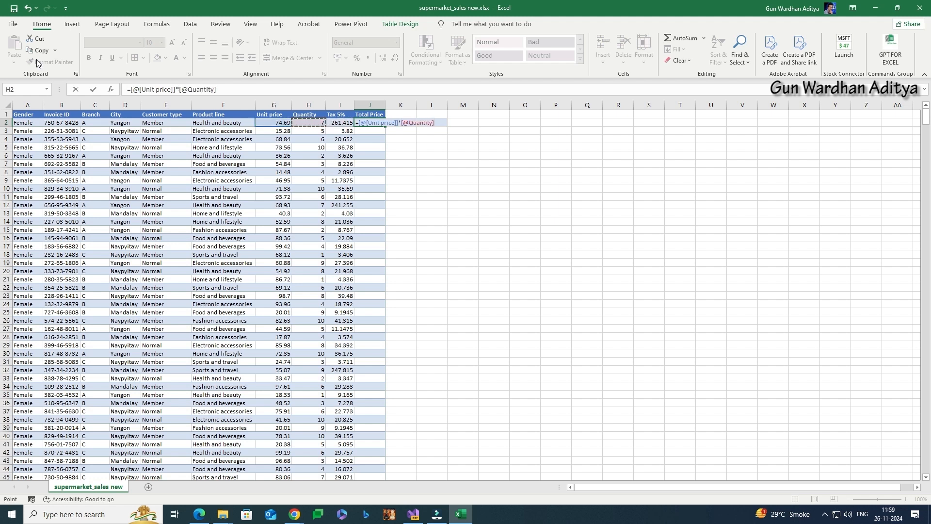
pyautogui.write('+')
pyautogui.press('Left')
pyautogui.hotkey('ctrl', 'Return')
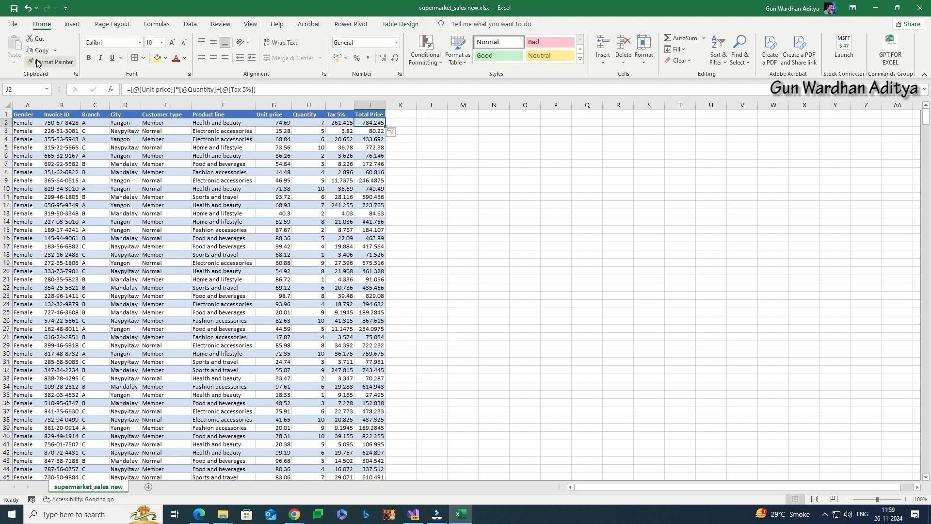
# Check that the Total Price formula extends to the last table row, then return to the header row.
pyautogui.hotkey('ctrl', 'Down')
pyautogui.press('Down')
pyautogui.press('Down')
pyautogui.press('Up')
pyautogui.press('Up')
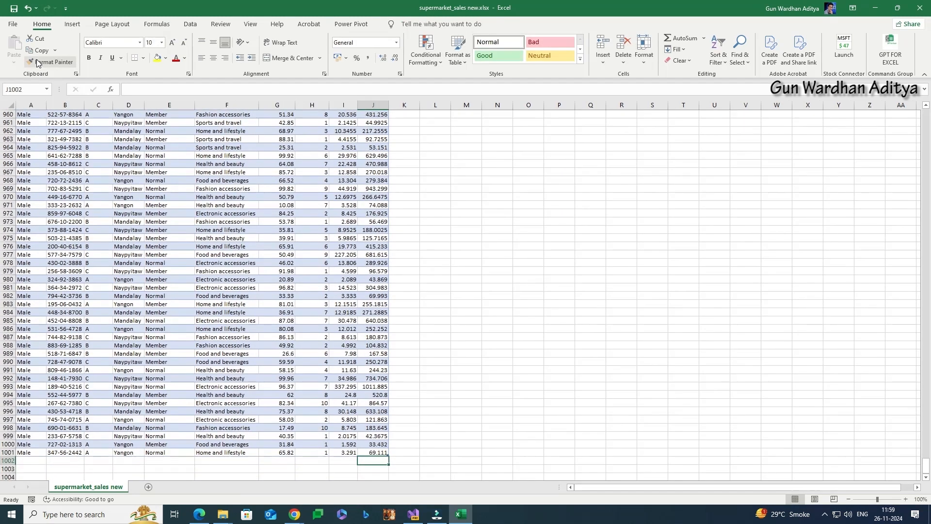
pyautogui.hotkey('ctrl', 'Up')
pyautogui.press('Up')
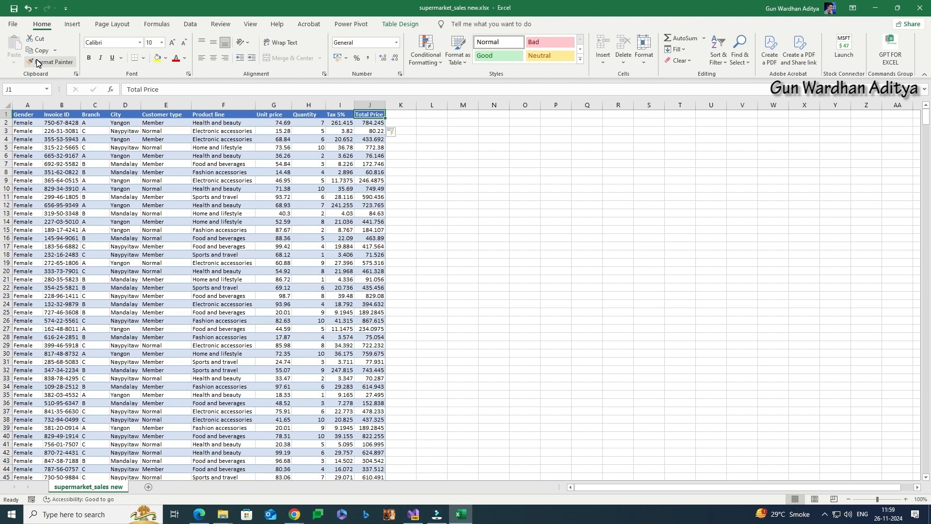
pyautogui.hotkey('ctrl', 'Left')
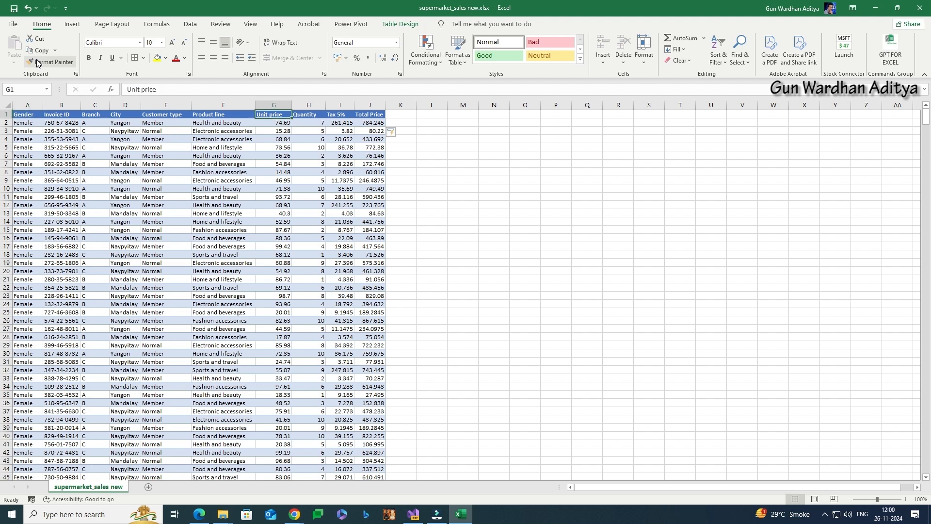
# Highlight the headers Unit price through Total Price, then the headers Product line back to Gender, to compare both groups.
pyautogui.hotkey('shift', 'Right')
pyautogui.hotkey('shift', 'Right')
pyautogui.hotkey('shift', 'Right')
pyautogui.press('Left')
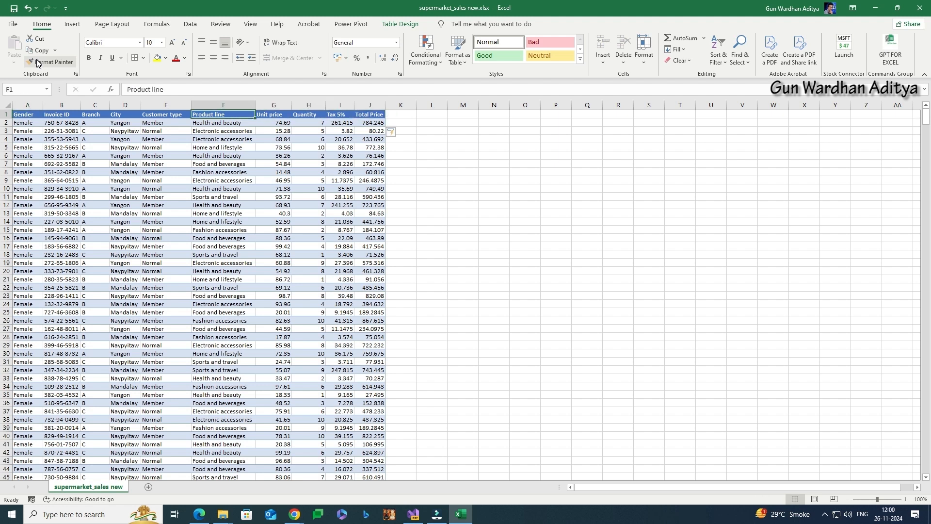
pyautogui.hotkey('shift', 'Left')
pyautogui.hotkey('shift', 'Left')
pyautogui.hotkey('shift', 'Left')
pyautogui.hotkey('shift', 'Left')
pyautogui.hotkey('shift', 'Left')
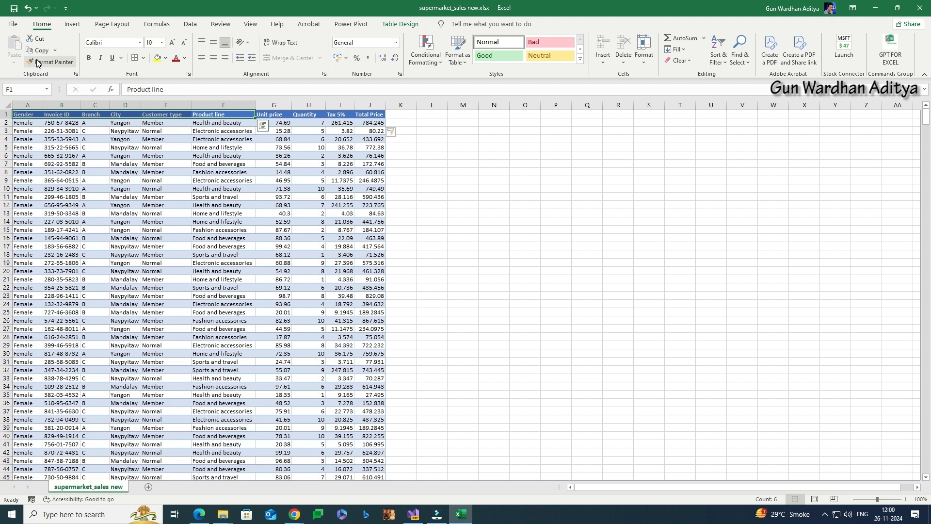
pyautogui.press('Right')
pyautogui.press('Left')
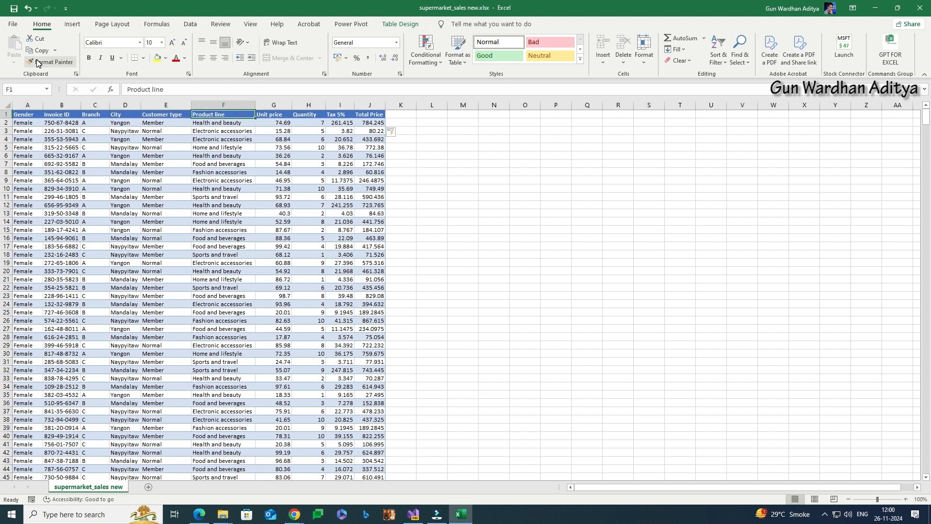
# Examine the first few values in the Product line column.
pyautogui.press('Down')
pyautogui.press('Down')
pyautogui.press('Down')
pyautogui.press('Up')
pyautogui.press('Up')
pyautogui.press('Up')
pyautogui.press('Down')
pyautogui.press('Up')
pyautogui.press('Down')
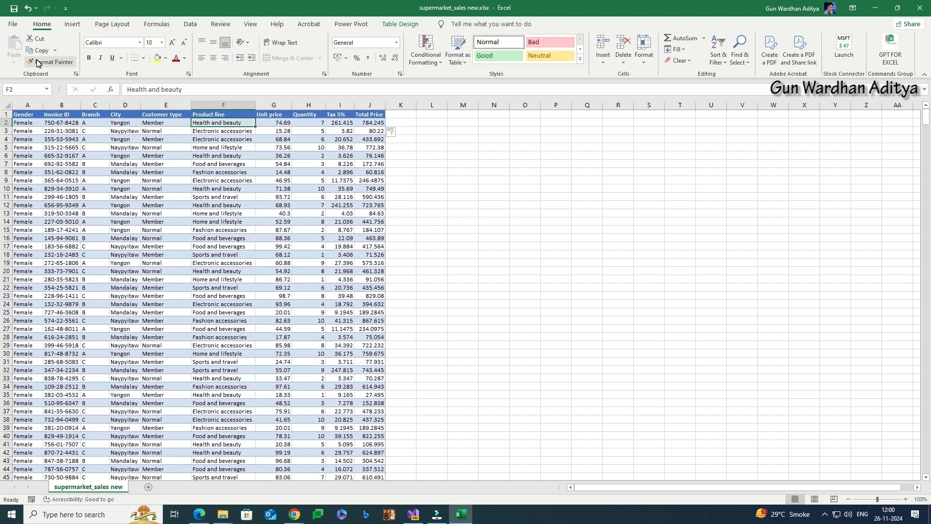
pyautogui.press('Up')
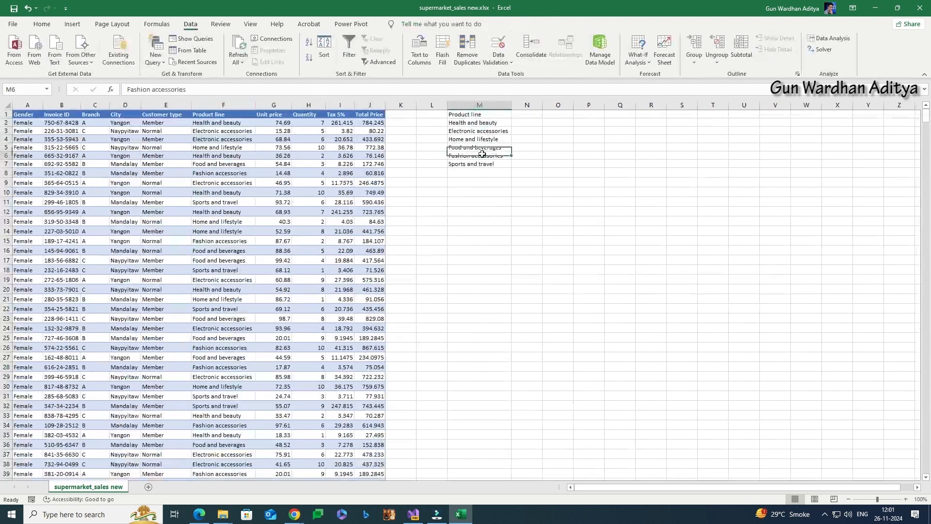
# Review the list of unique product lines in column M, from its header to Sports and travel.
pyautogui.click(488, 116)
pyautogui.click(481, 147)
pyautogui.click(484, 164)
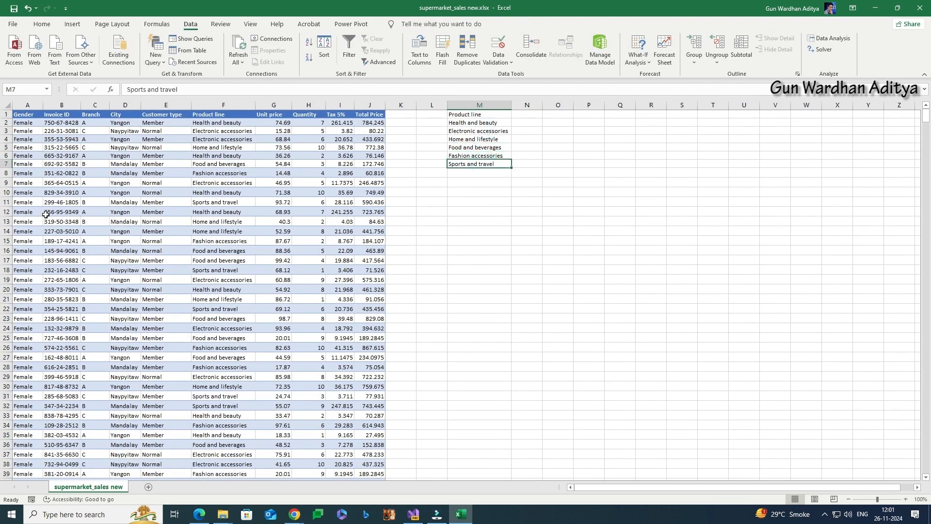
# Highlight the headers Customer type, City, Branch and Gender one by one as the fields to break sales down by.
pyautogui.click(165, 114)
pyautogui.click(127, 116)
pyautogui.click(91, 115)
pyautogui.click(27, 118)
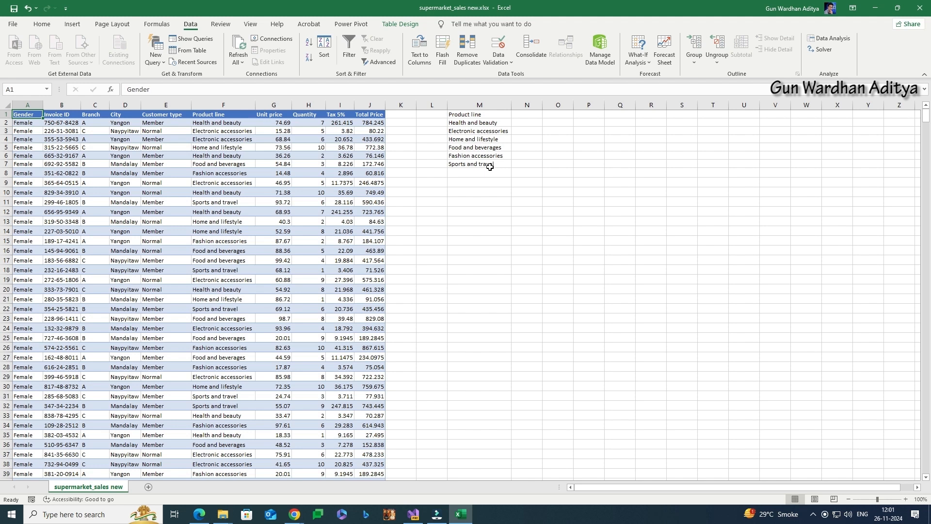
# Add a new sheet, paste the unique product-line list there as values from A1, and fit column A to its contents.
pyautogui.hotkey('shift', 'F11')
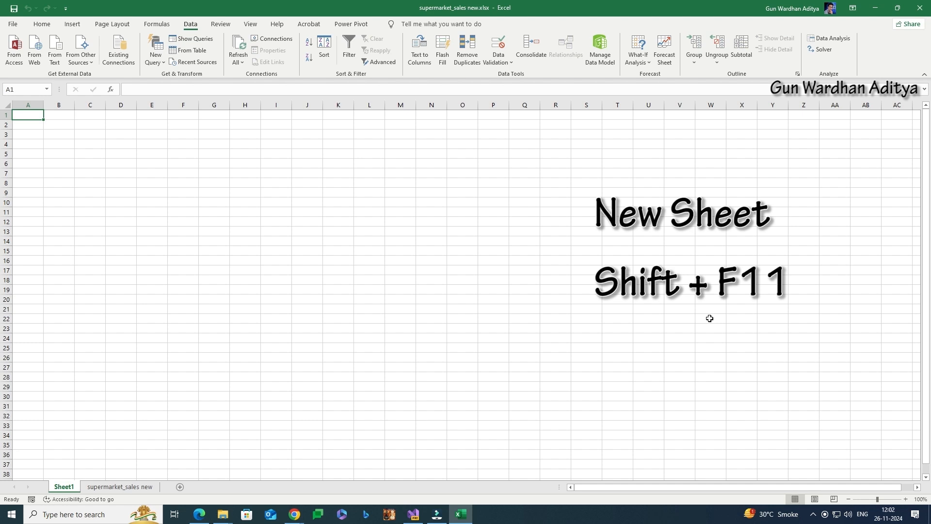
pyautogui.click(120, 487)
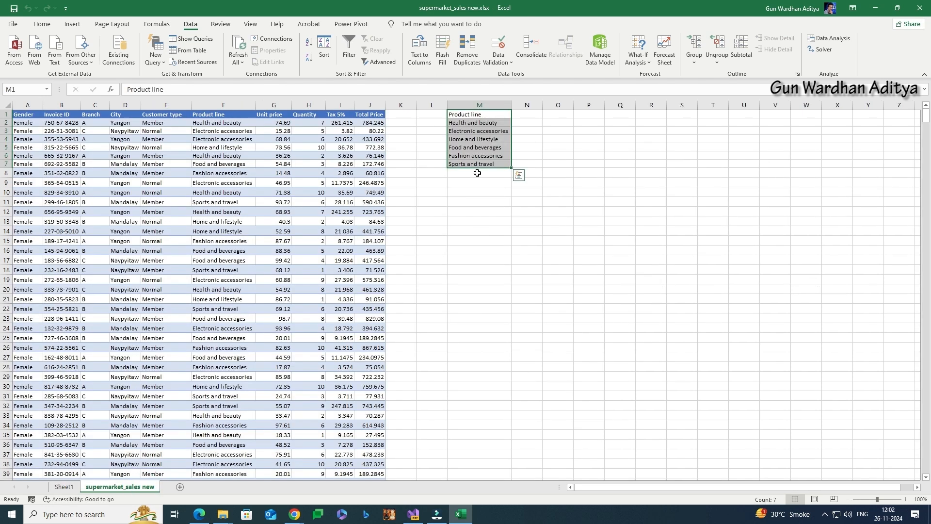
pyautogui.hotkey('ctrl', 'c')
pyautogui.click(64, 487)
pyautogui.rightClick(29, 116)
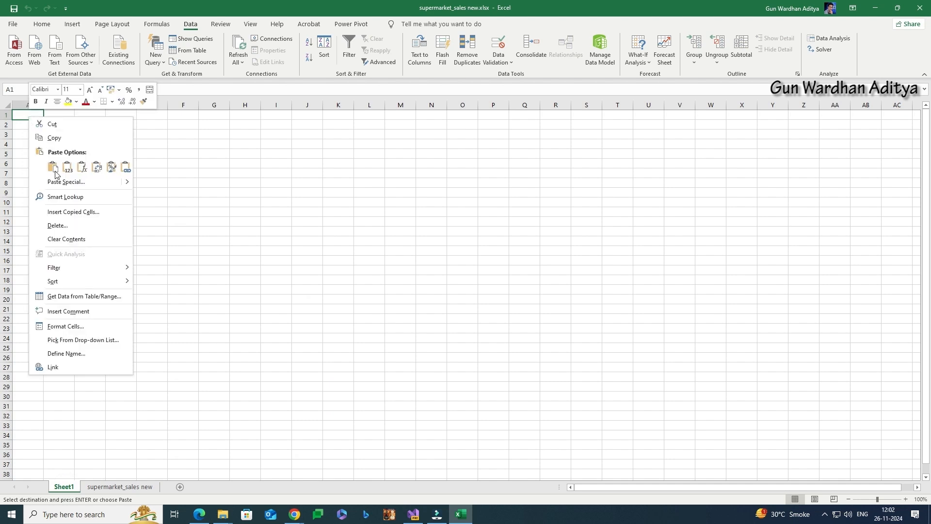
pyautogui.click(67, 168)
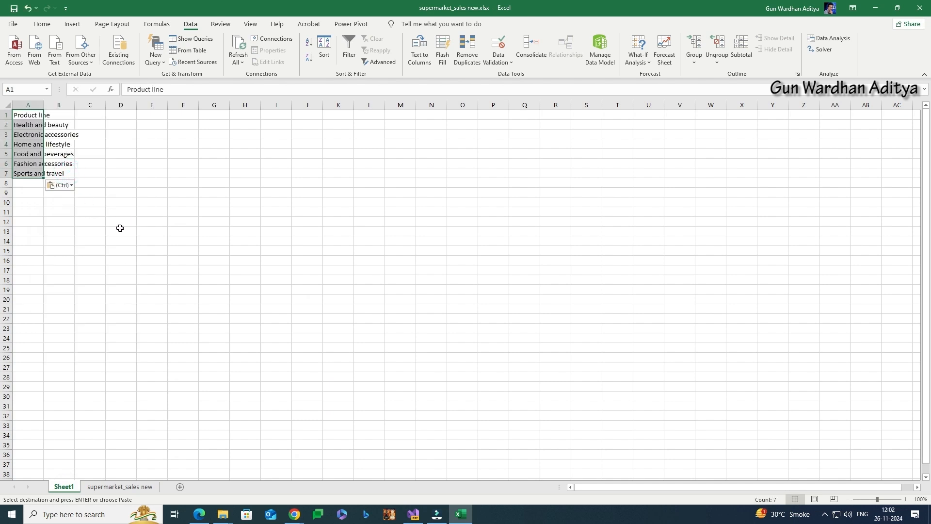
pyautogui.doubleClick(43, 104)
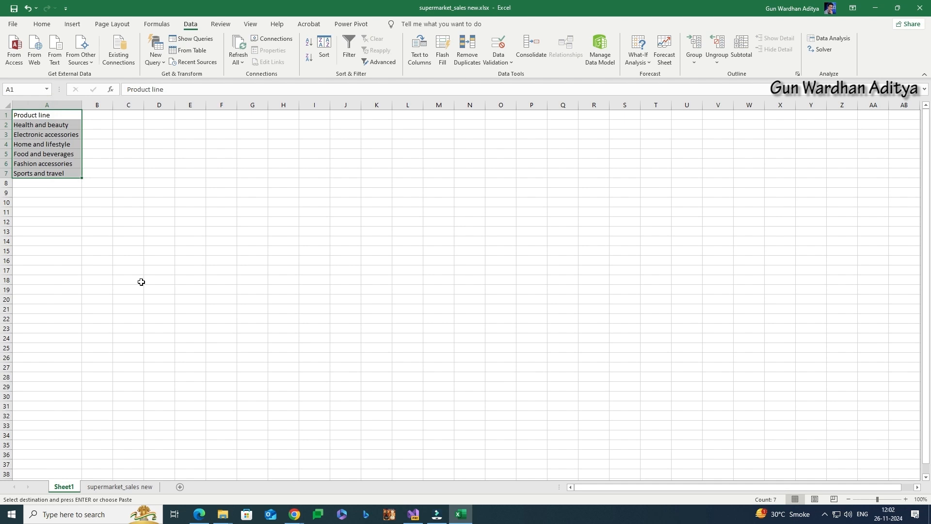
# Set the font size of the entire Sheet1 to 10.
pyautogui.click(42, 24)
pyautogui.hotkey('ctrl', 'Home')
pyautogui.hotkey('shift', 'space')
pyautogui.hotkey('ctrl', 'space')
pyautogui.press('alt')
pyautogui.write('hfs10')
pyautogui.press('Return')
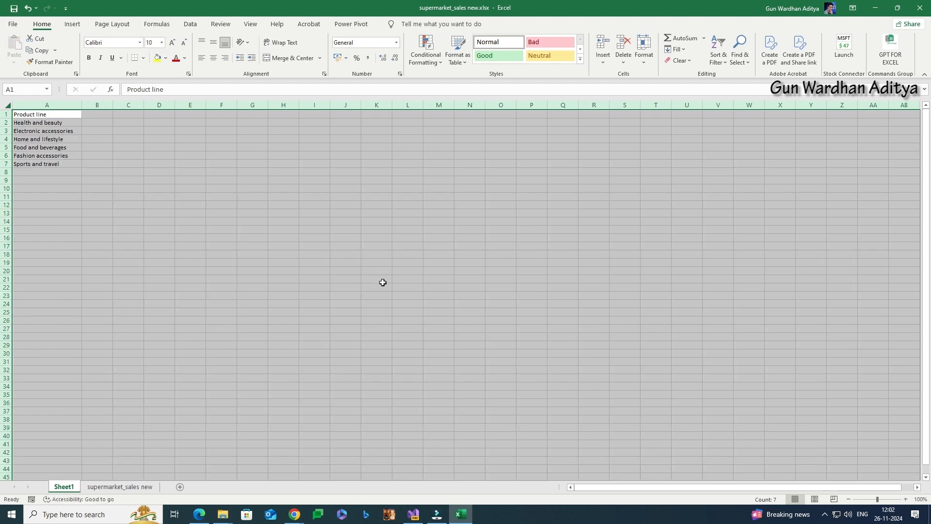
# Enter the gender headings Male and Female in C1 and D1 of Sheet1.
pyautogui.hotkey('ctrl', 'Home')
pyautogui.hotkey('ctrl', 'pagedown')
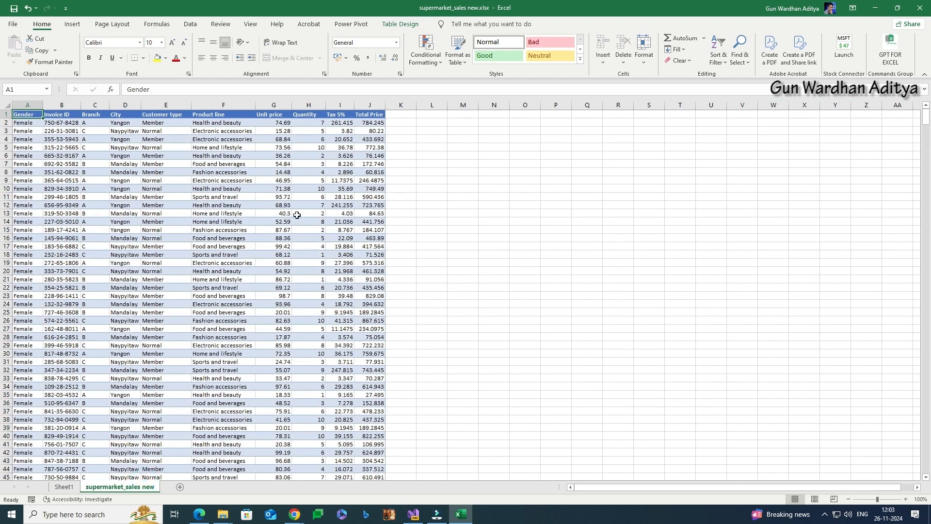
pyautogui.hotkey('ctrl', 'pageup')
pyautogui.press('Right')
pyautogui.press('Right')
pyautogui.write('Male')
pyautogui.press('Right')
pyautogui.write('Female')
pyautogui.press('Right')
# Enter the city headings Mandalay, Naypyitaw and Yangon in F1:H1 of Sheet1, based on the City column.
pyautogui.press('Right')
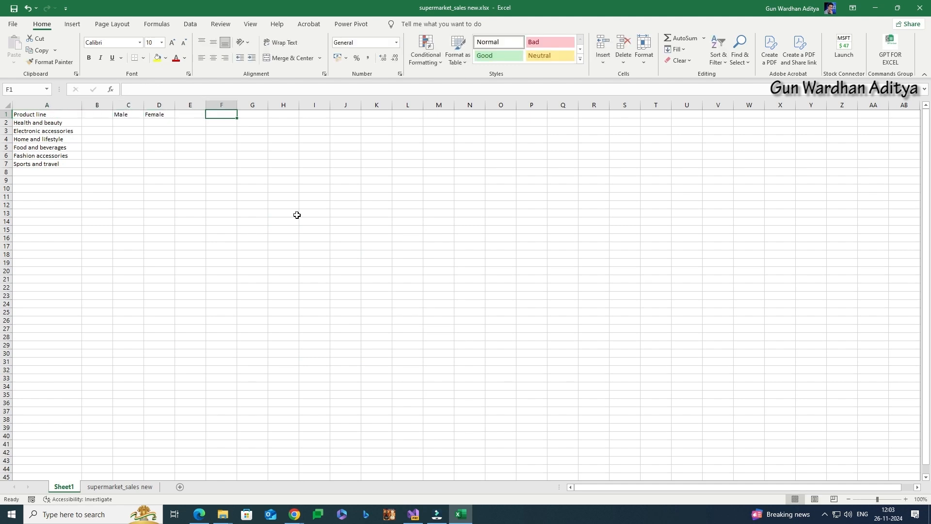
pyautogui.hotkey('ctrl', 'pagedown')
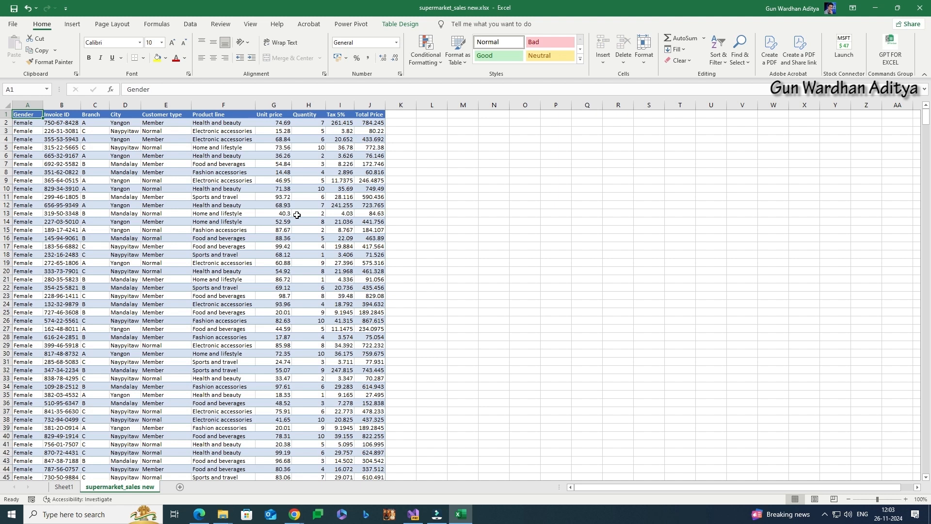
pyautogui.press('Right')
pyautogui.press('Right')
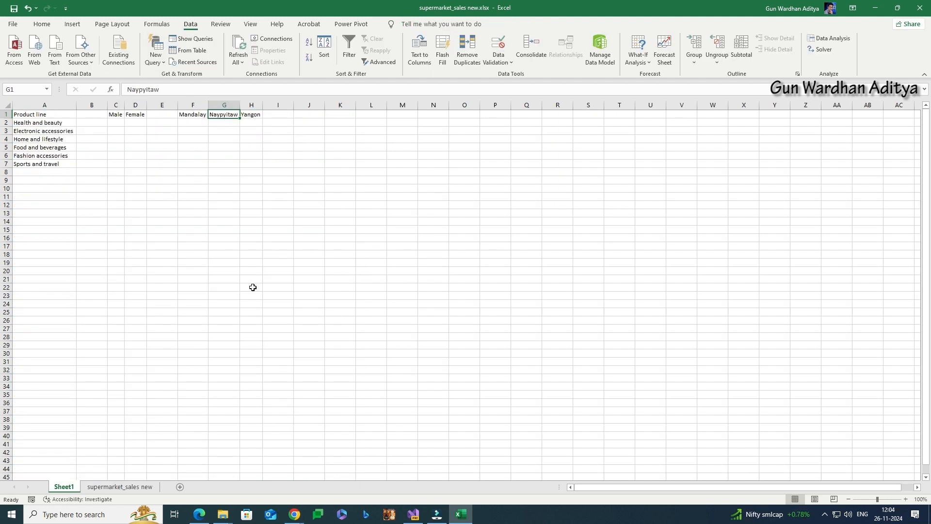
# Enter the customer-type headings Member and Normal in J1 and K1 of Sheet1.
pyautogui.click(100, 492)
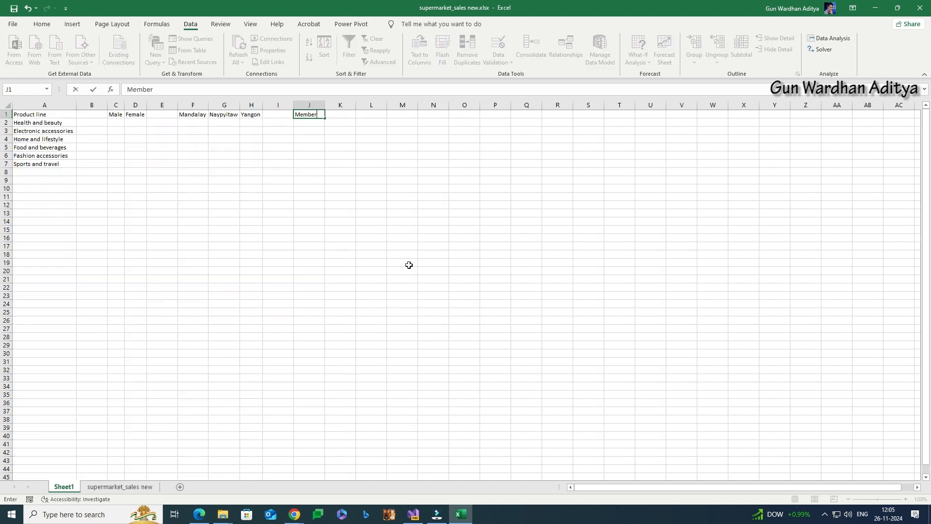
pyautogui.press('Tab')
pyautogui.write('Normal')
pyautogui.press('Return')
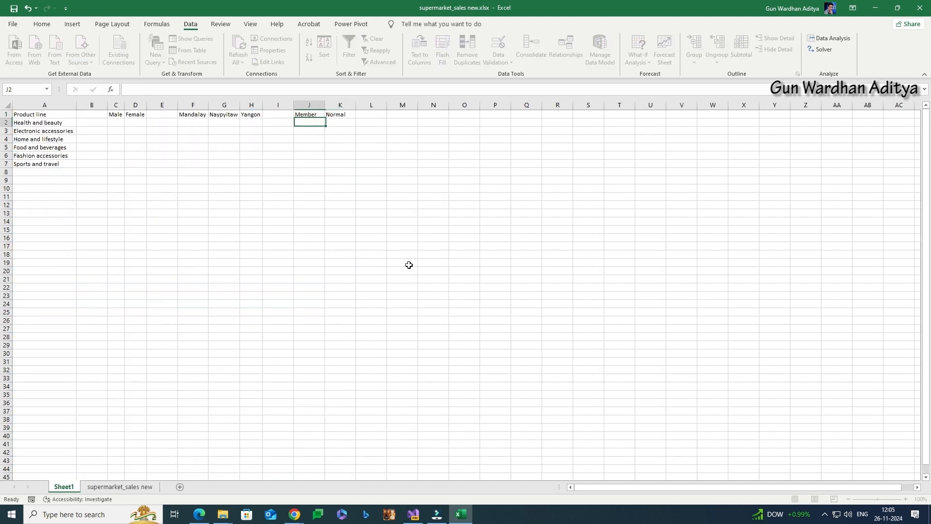
# Enter the branch headings A, B and C in M1:O1 of Sheet1.
pyautogui.hotkey('ctrl', 'pagedown')
pyautogui.click(63, 487)
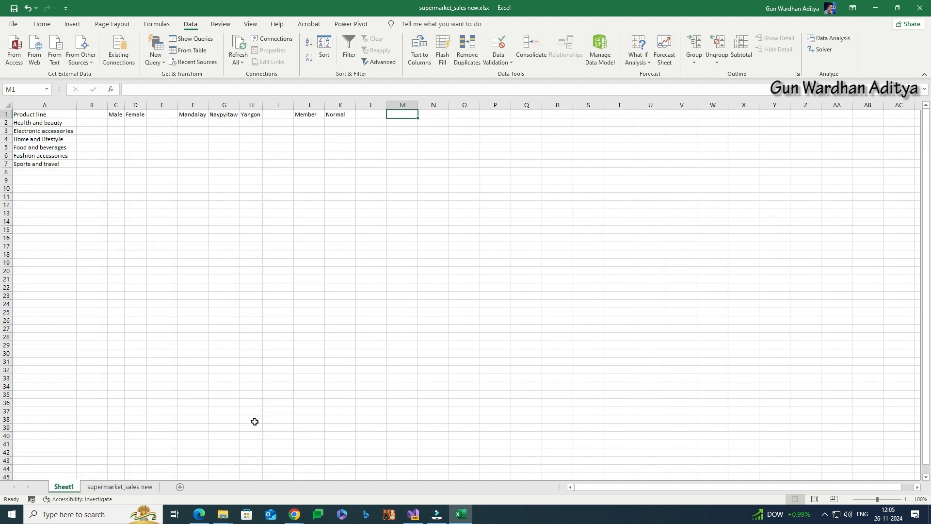
pyautogui.click(119, 491)
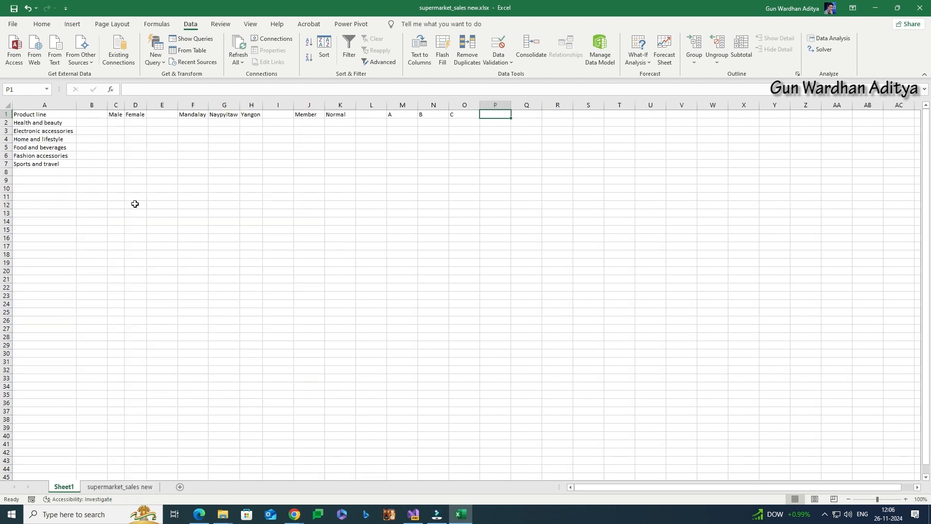
# Go back to the start of the heading row and insert a blank row above it.
pyautogui.press('Left')
pyautogui.press('Left')
pyautogui.press('Left')
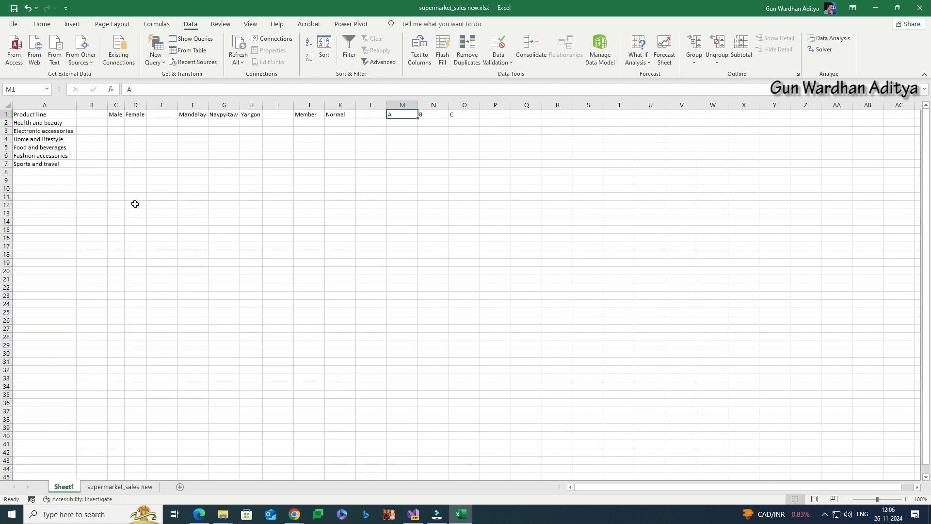
pyautogui.hotkey('ctrl', 'Left')
pyautogui.hotkey('ctrl', 'Left')
pyautogui.hotkey('ctrl', 'Left')
pyautogui.hotkey('ctrl', 'Left')
pyautogui.hotkey('ctrl', 'Left')
pyautogui.hotkey('ctrl', 'Left')
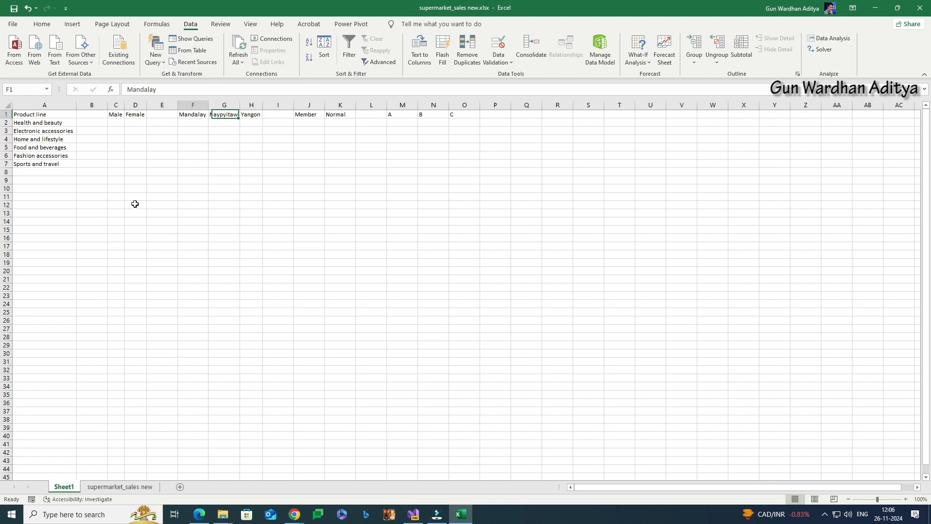
pyautogui.hotkey('alt', 'i')
pyautogui.press('r')
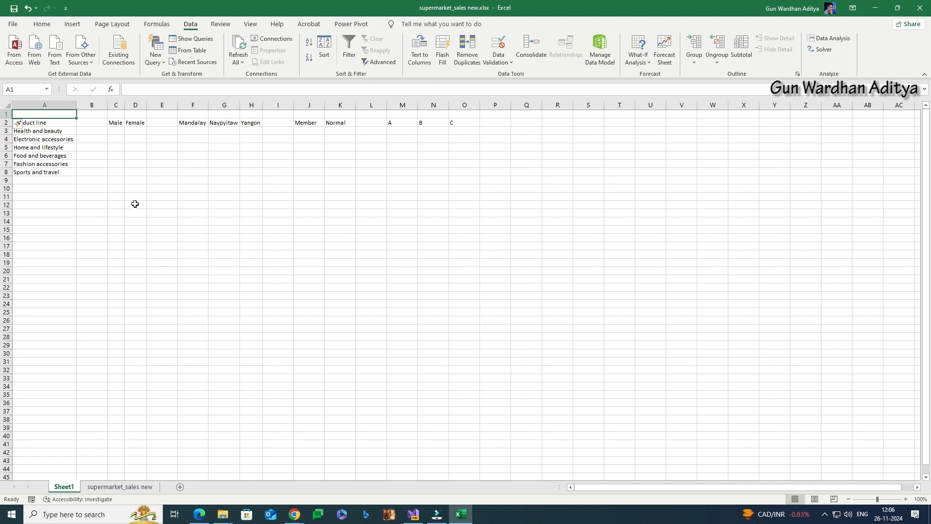
# Copy the headers Gender, City, Customer type and Branch from the sales table and paste them as values above their heading groups.
pyautogui.press('Right')
pyautogui.press('Right')
pyautogui.press('Right')
pyautogui.press('Left')
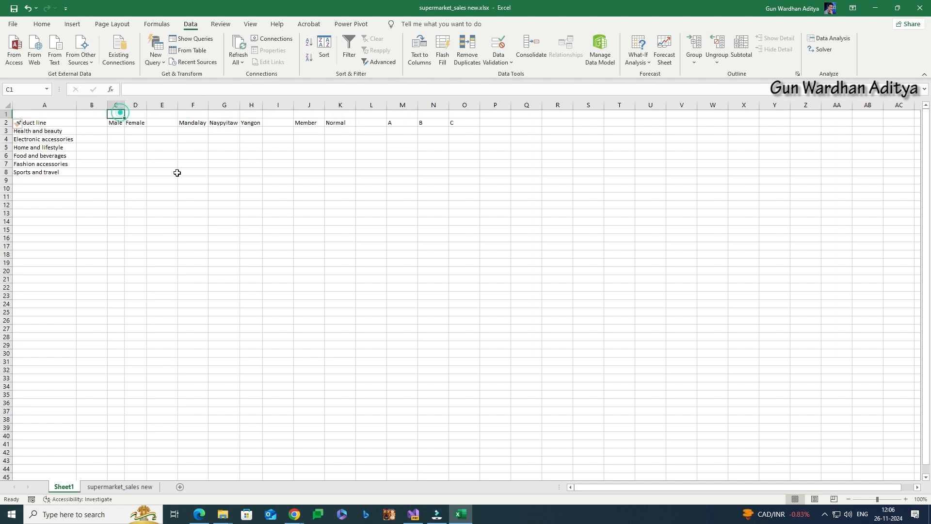
pyautogui.click(121, 487)
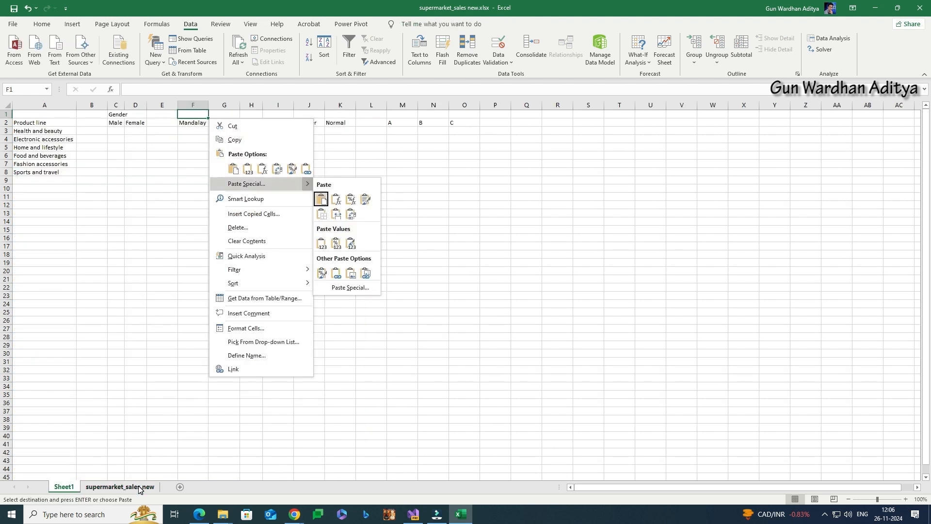
pyautogui.press('v')
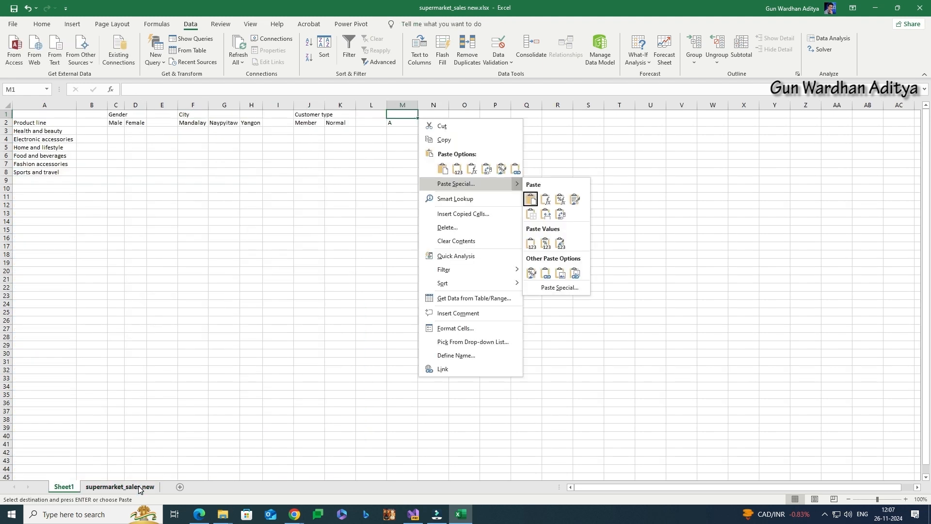
pyautogui.press('v')
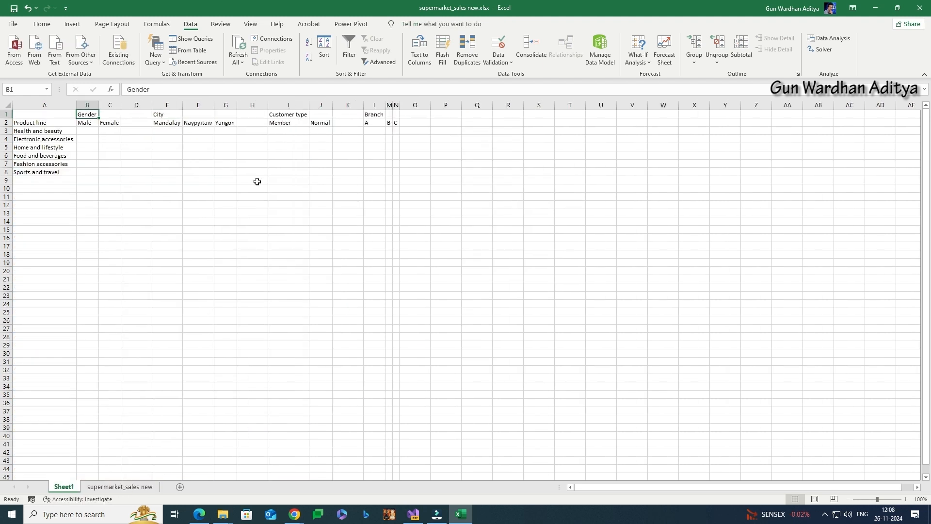
# Examine the cells around B3, where the Male column meets the Health and beauty row.
pyautogui.press('Down')
pyautogui.press('Down')
pyautogui.press('Right')
pyautogui.press('Left')
pyautogui.press('Up')
pyautogui.press('Down')
pyautogui.press('Left')
pyautogui.press('Right')
pyautogui.press('Up')
pyautogui.press('Down')
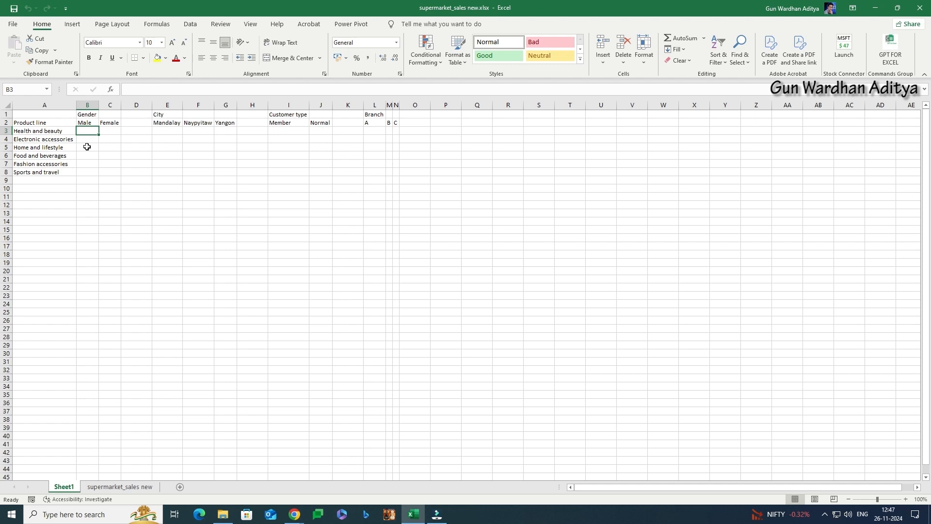
# Start a SUMIFS formula in B3 with the whole Total Price column of SalesData as the sum range.
pyautogui.write('=')
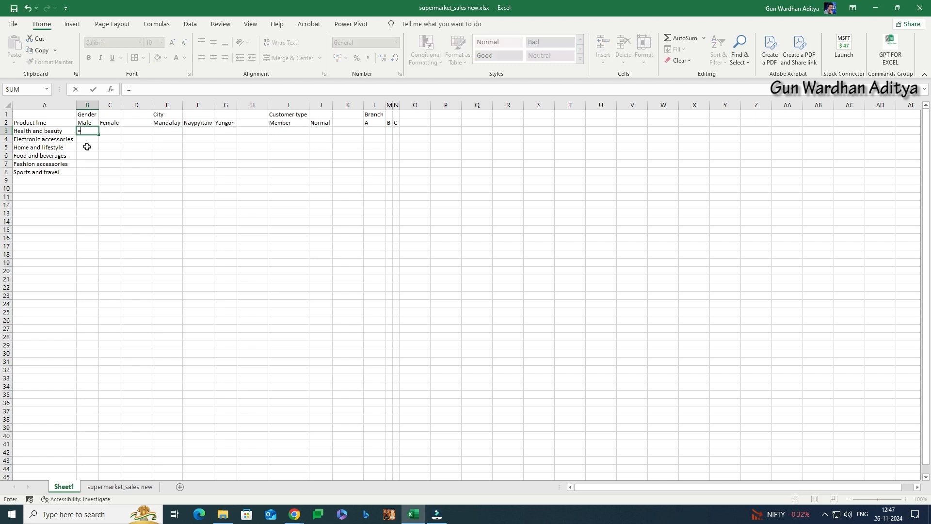
pyautogui.write('sum')
pyautogui.press('Down')
pyautogui.press('Down')
pyautogui.press('Tab')
pyautogui.hotkey('ctrl', 'pagedown')
pyautogui.hotkey('ctrl', 'Home')
pyautogui.hotkey('ctrl', 'Right')
pyautogui.hotkey('ctrl', 'shift', 'Down')
pyautogui.write(',')
# Add the whole Product line column of SalesData as the first criteria range of the SUMIFS formula.
pyautogui.hotkey('ctrl', 'Home')
pyautogui.press('Right')
pyautogui.press('Right')
pyautogui.press('Right')
pyautogui.press('Right')
pyautogui.press('Right')
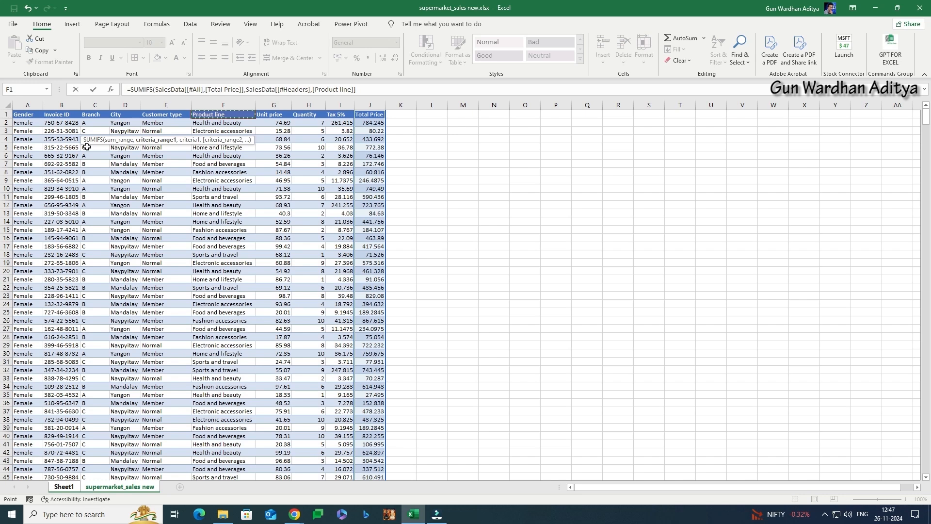
pyautogui.hotkey('ctrl', 'shift', 'Down')
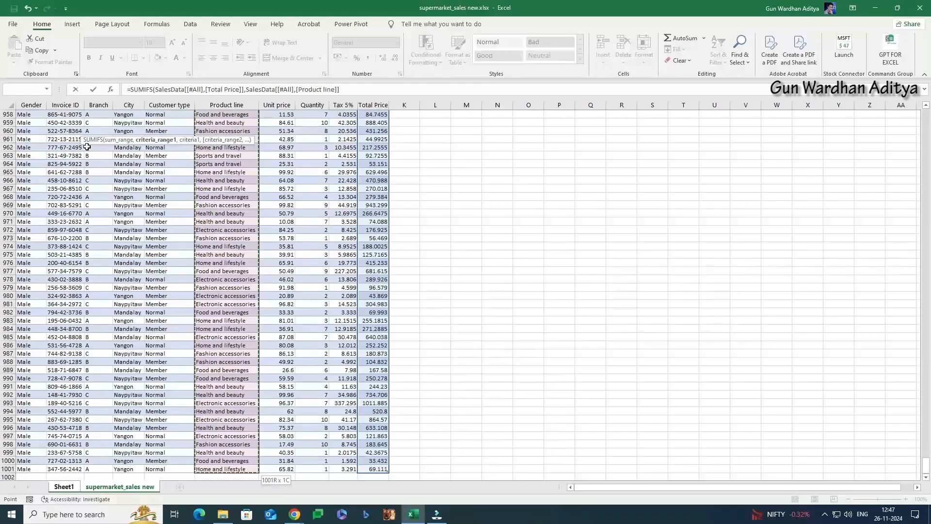
pyautogui.write(',')
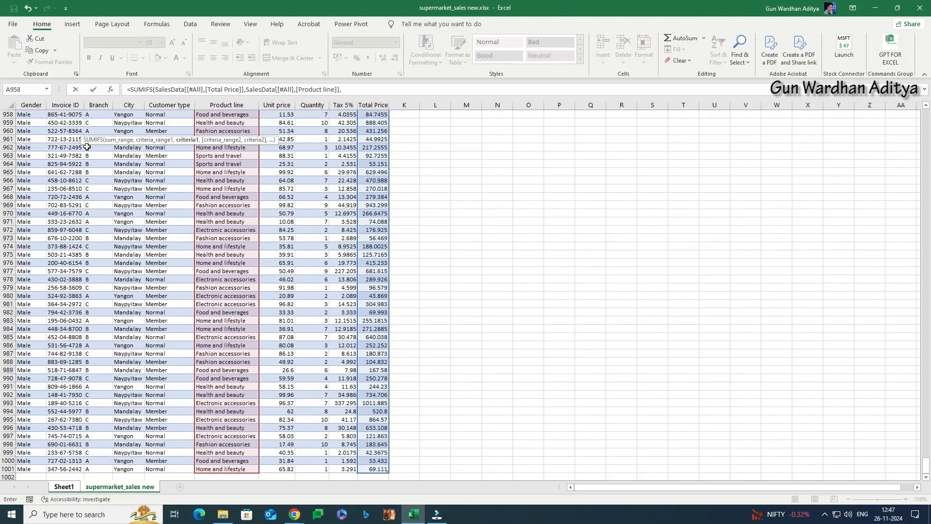
# Set the first criterion to the product line in Sheet1 cell A3, locking only its column as $A3.
pyautogui.hotkey('ctrl', 'pageup')
pyautogui.press('Left')
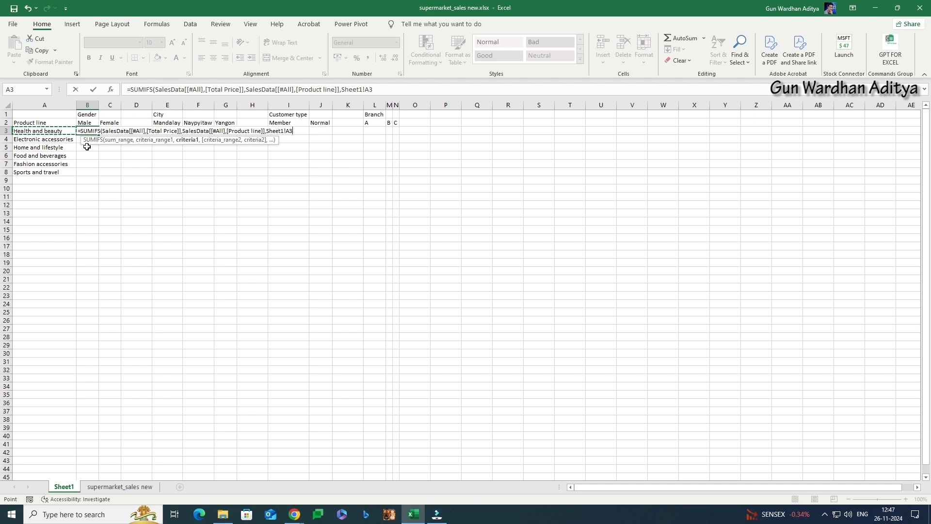
pyautogui.press('F4')
pyautogui.press('F4')
pyautogui.press('F4')
pyautogui.write(',')
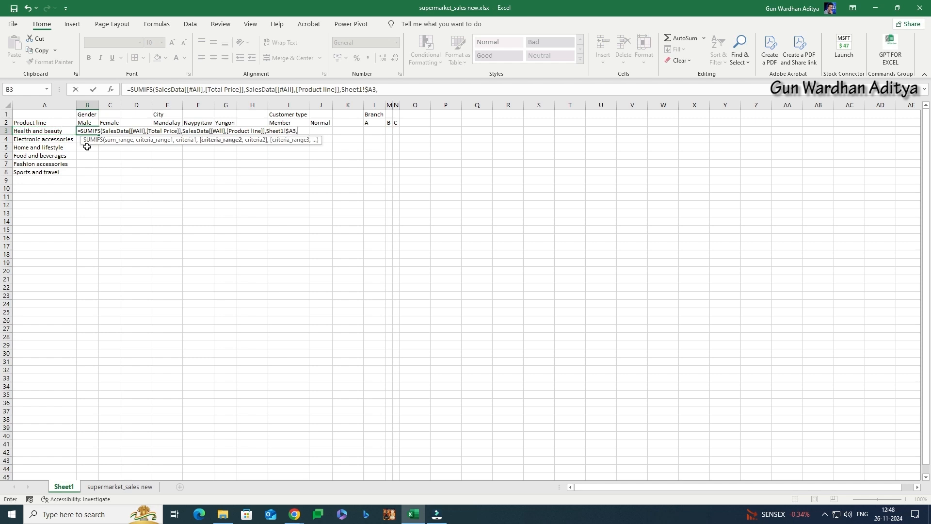
# Add the SalesData Gender column with Sheet1 cell B$2 as the second condition and complete the formula in B3.
pyautogui.hotkey('ctrl', 'pagedown')
pyautogui.hotkey('ctrl', 'Up')
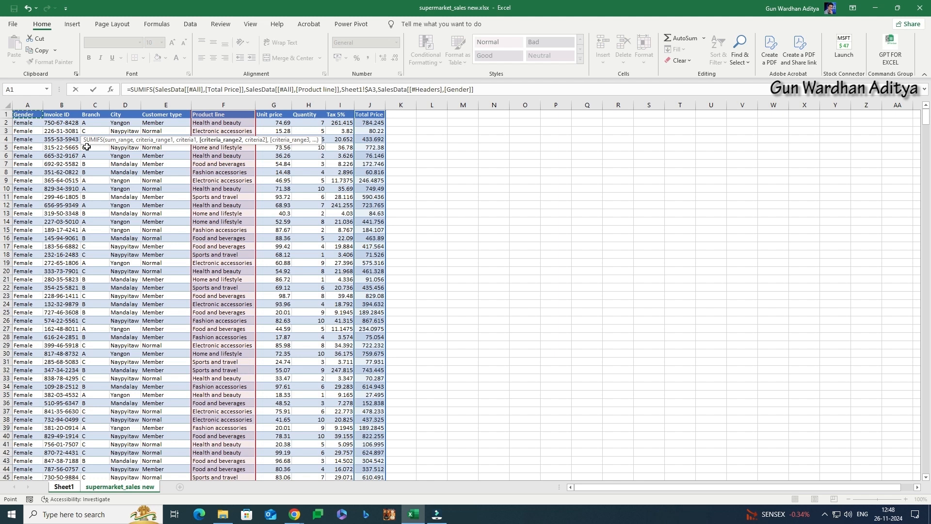
pyautogui.hotkey('ctrl', 'shift', 'Down')
pyautogui.write(',')
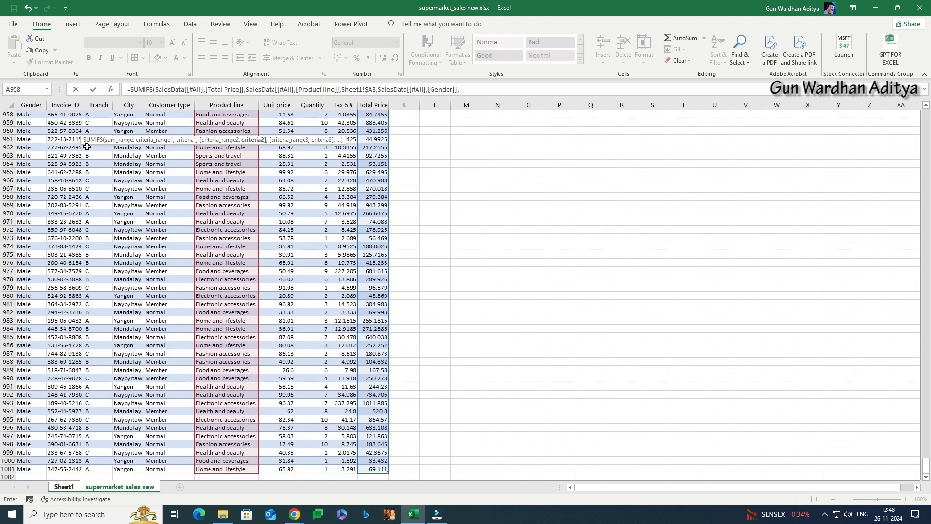
pyautogui.hotkey('ctrl', 'pageup')
pyautogui.press('Up')
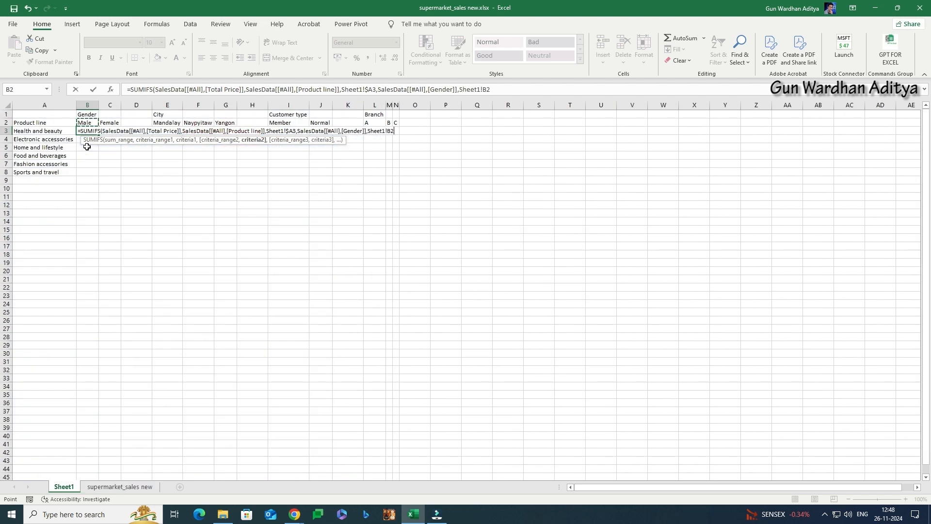
pyautogui.press('F4')
pyautogui.press('F4')
pyautogui.hotkey('ctrl', 'Return')
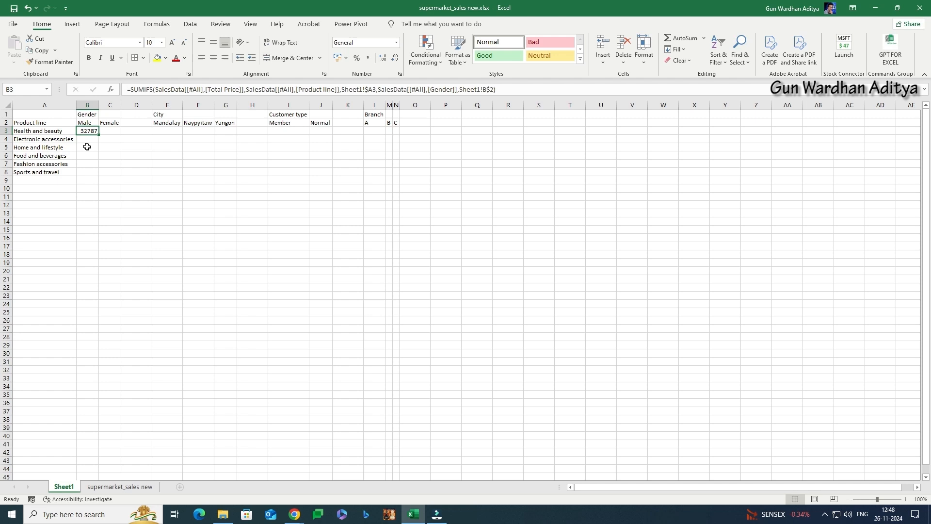
# Filter the Product line column on the supermarket_sales new sheet to show only Health and beauty.
pyautogui.hotkey('ctrl', 'pagedown')
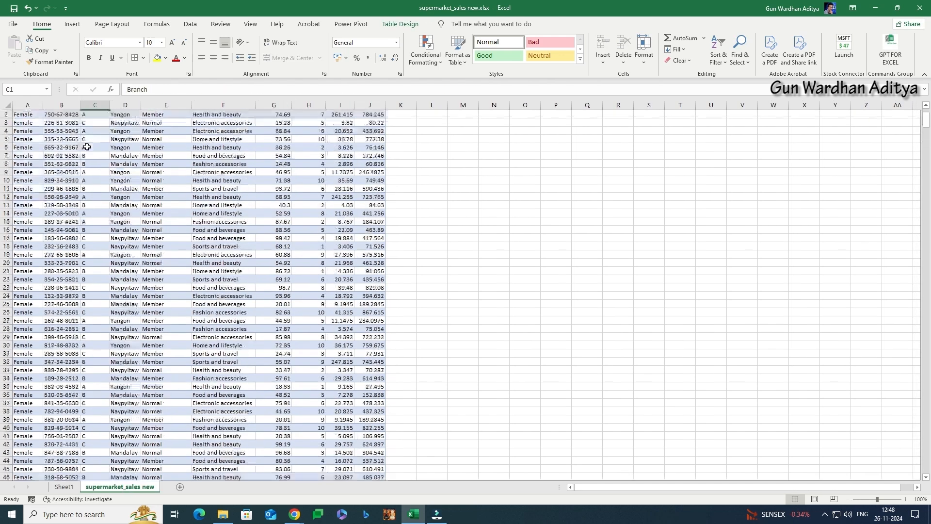
pyautogui.press('Right')
pyautogui.press('Right')
pyautogui.press('Right')
pyautogui.press('Right')
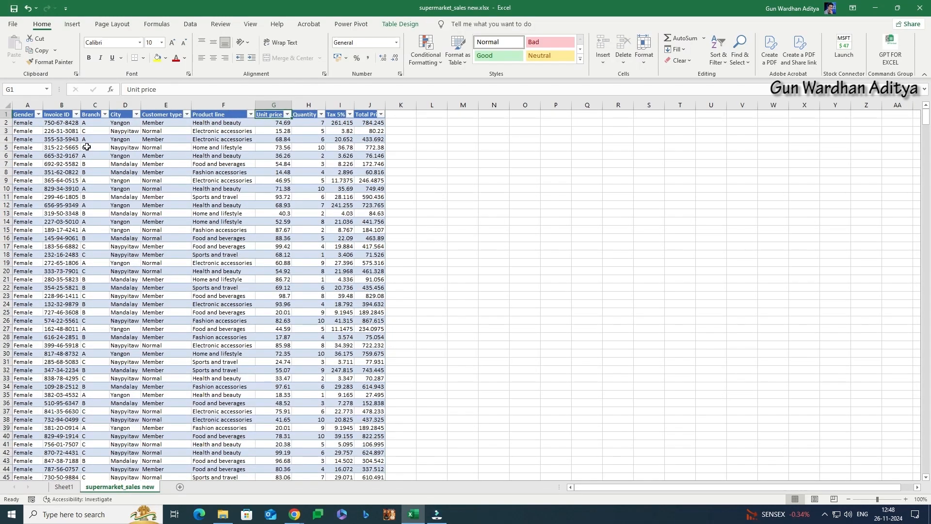
pyautogui.press('Left')
pyautogui.hotkey('alt', 'Down')
pyautogui.press('Down')
pyautogui.press('Tab')
pyautogui.press('Tab')
pyautogui.press('space')
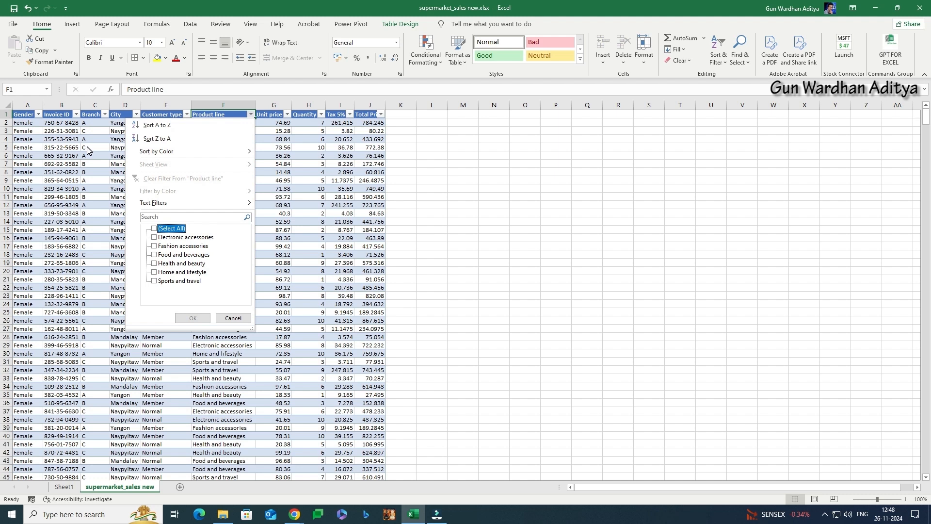
pyautogui.press('Down')
pyautogui.press('Down')
pyautogui.press('Down')
pyautogui.press('Down')
pyautogui.press('space')
pyautogui.press('Return')
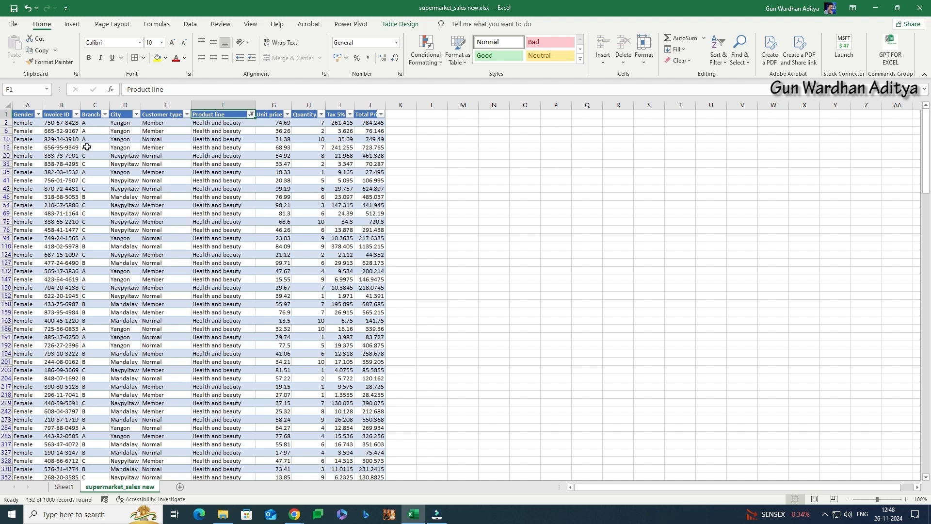
# Filter the sales table's Gender column to show only Male records.
pyautogui.hotkey('ctrl', 'pageup')
pyautogui.hotkey('ctrl', 'pagedown')
pyautogui.press('Home')
pyautogui.hotkey('alt', 'Down')
pyautogui.press('Down')
pyautogui.press('Down')
pyautogui.press('Down')
pyautogui.press('Down')
pyautogui.press('Down')
pyautogui.press('Down')
pyautogui.press('Up')
pyautogui.press('space')
pyautogui.press('Down')
pyautogui.press('Down')
pyautogui.press('space')
pyautogui.press('Return')
# Select all filtered Total Price values and compare their sum with the result in Sheet1 cell B3.
pyautogui.press('Right')
pyautogui.press('Right')
pyautogui.press('Right')
pyautogui.press('Right')
pyautogui.press('Right')
pyautogui.press('Right')
pyautogui.press('Right')
pyautogui.press('Right')
pyautogui.press('Right')
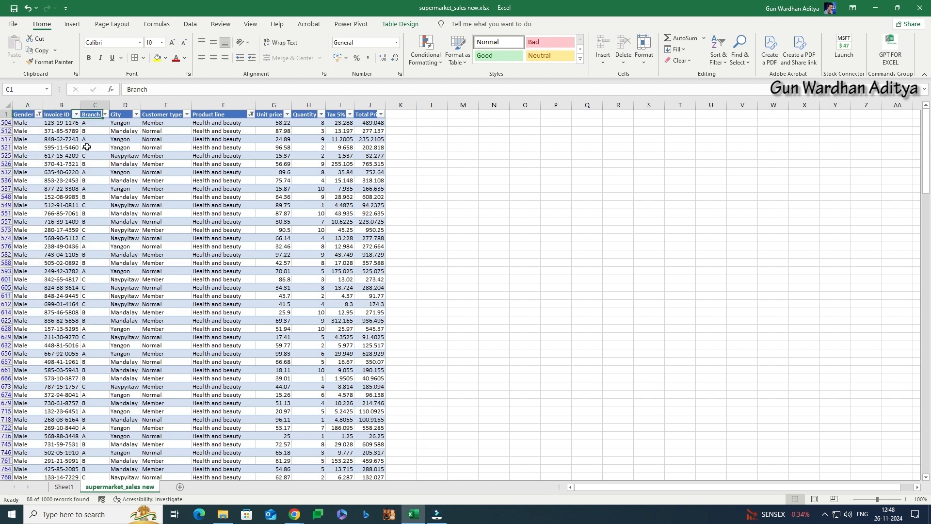
pyautogui.press('Down')
pyautogui.hotkey('ctrl', 'shift', 'Down')
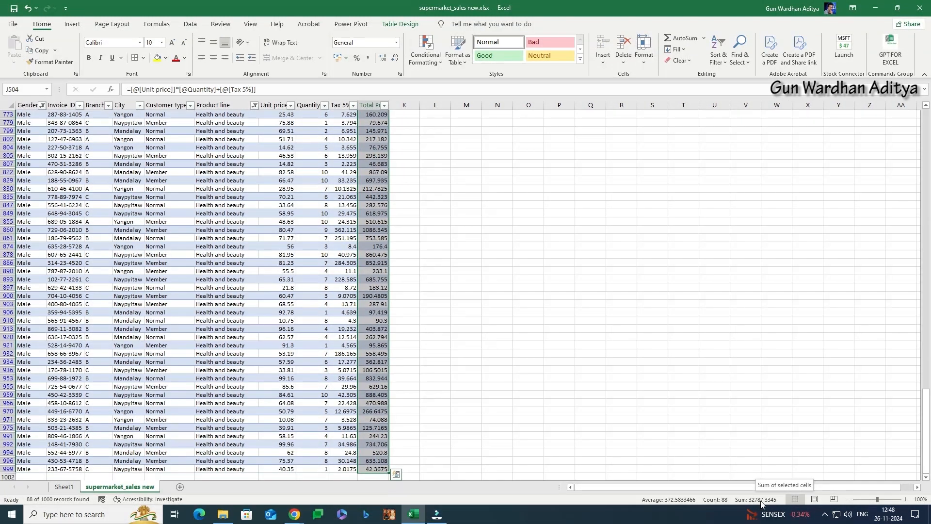
pyautogui.click(65, 487)
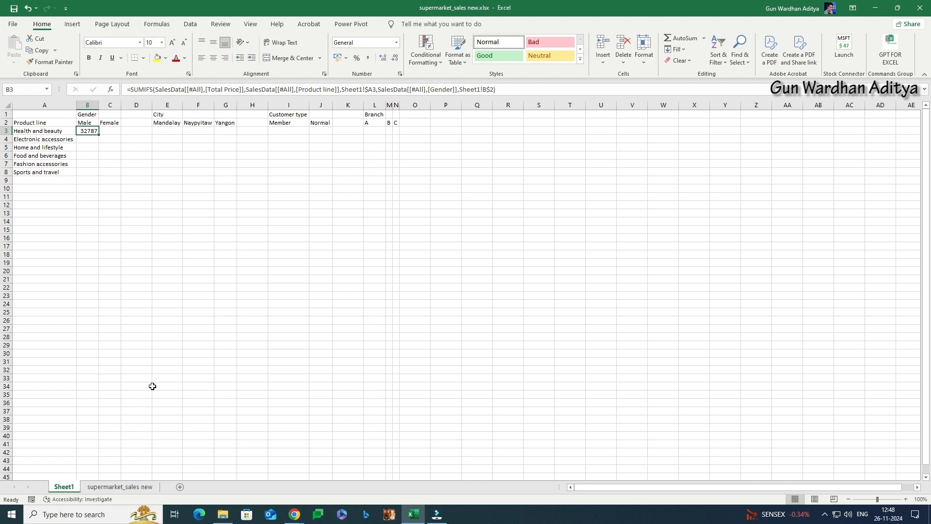
# Clear the product line and gender filters from the sales table and return to Sheet1.
pyautogui.click(120, 487)
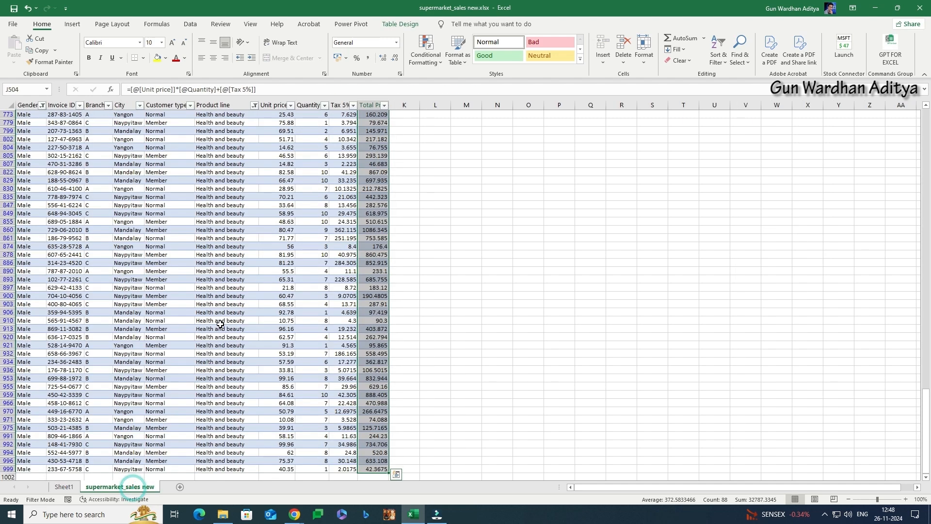
pyautogui.scroll(15, 220, 324)
pyautogui.hotkey('ctrl', 'pageup')
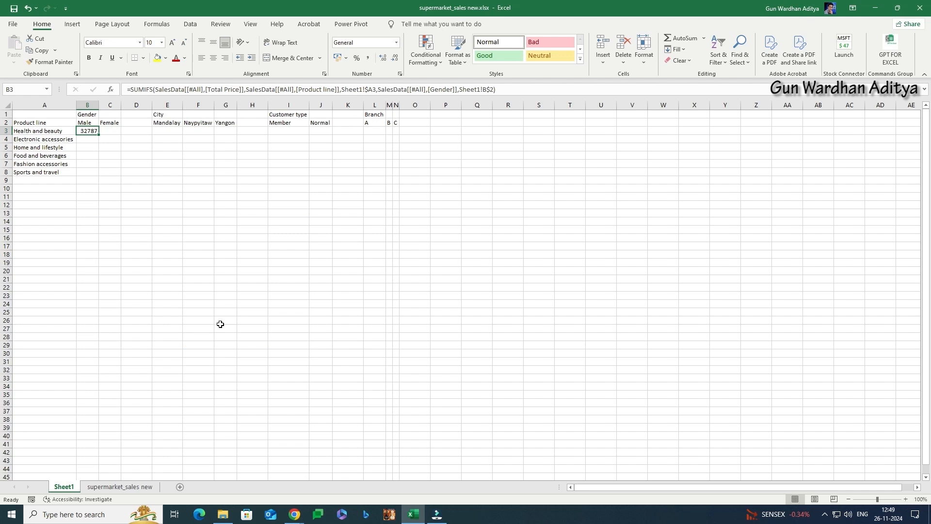
# Copy the SUMIFS formula from B3 across the whole gender block B3:C8.
pyautogui.hotkey('ctrl', 'c')
pyautogui.hotkey('shift', 'Right')
pyautogui.hotkey('shift', 'Down')
pyautogui.hotkey('shift', 'Down')
pyautogui.hotkey('shift', 'Down')
pyautogui.hotkey('shift', 'Down')
pyautogui.hotkey('shift', 'Down')
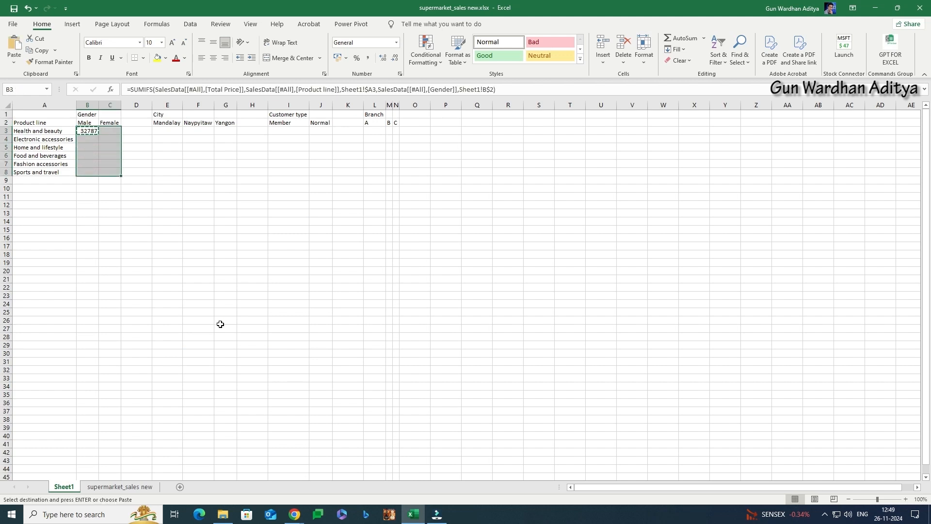
pyautogui.hotkey('ctrl', 'v')
pyautogui.press('Escape')
# Start a SUMIFS formula in E3 with the whole Total Price column of SalesData as the sum range.
pyautogui.press('Right')
pyautogui.press('Right')
pyautogui.press('Up')
pyautogui.press('Right')
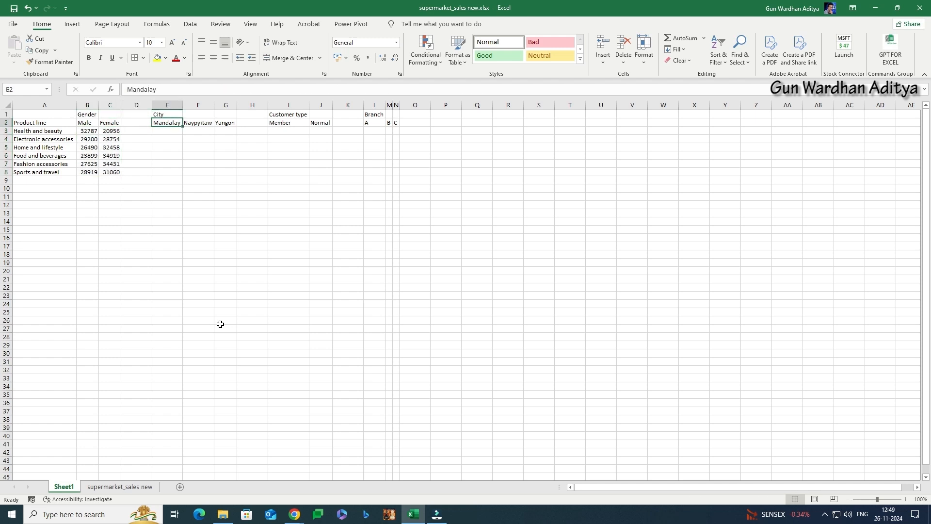
pyautogui.press('Down')
pyautogui.write('=sum')
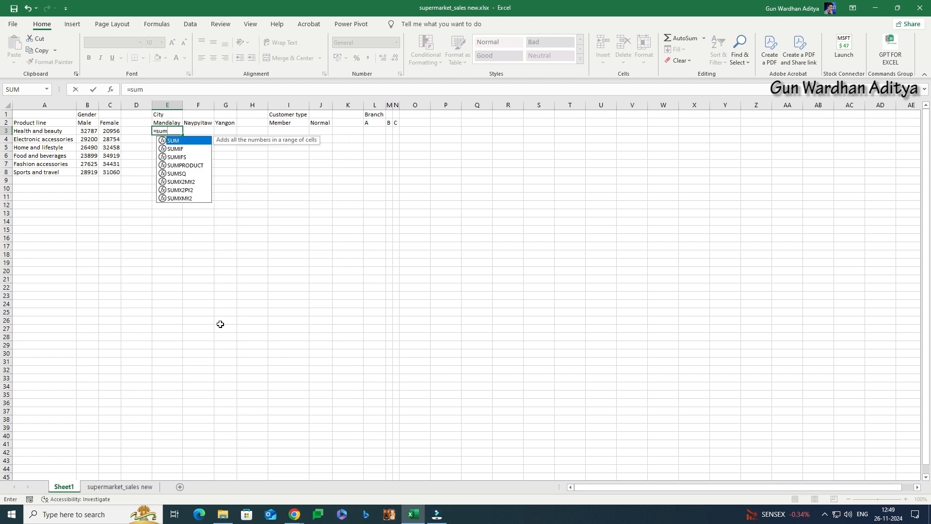
pyautogui.press('Down')
pyautogui.press('Down')
pyautogui.press('Tab')
pyautogui.press('Home')
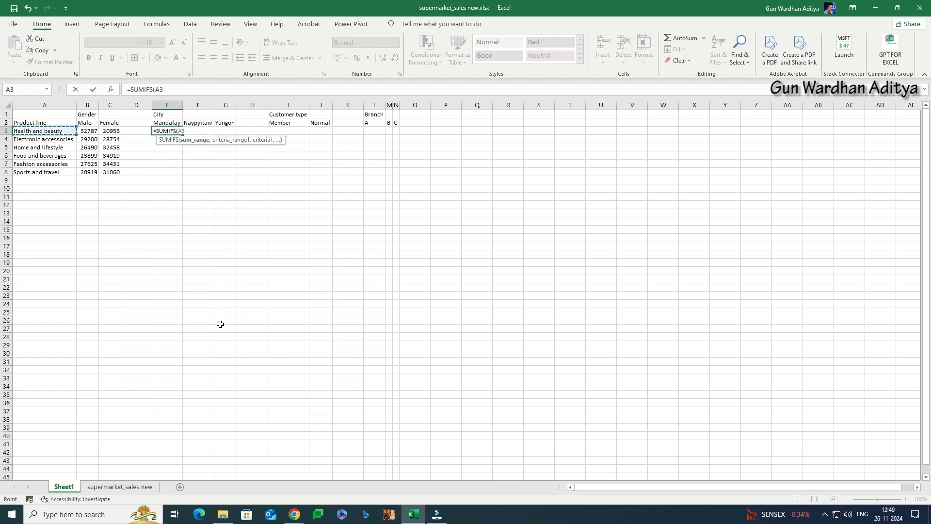
pyautogui.hotkey('ctrl', 'pagedown')
pyautogui.hotkey('ctrl', 'Home')
pyautogui.hotkey('ctrl', 'Right')
pyautogui.hotkey('ctrl', 'shift', 'Down')
pyautogui.write(',')
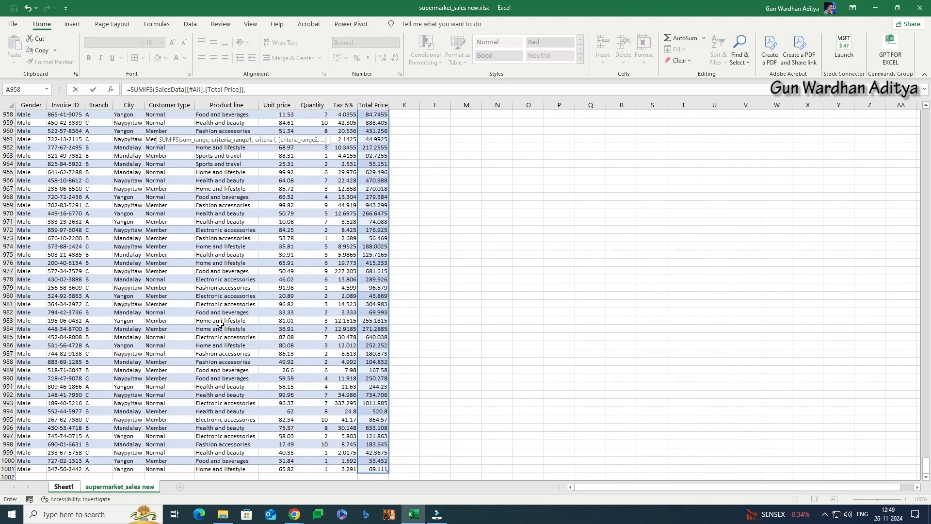
# Add the whole Product line column of SalesData as the first criteria range of the E3 formula.
pyautogui.hotkey('ctrl', 'Home')
pyautogui.press('Right')
pyautogui.press('Right')
pyautogui.press('Right')
pyautogui.press('Right')
pyautogui.press('Right')
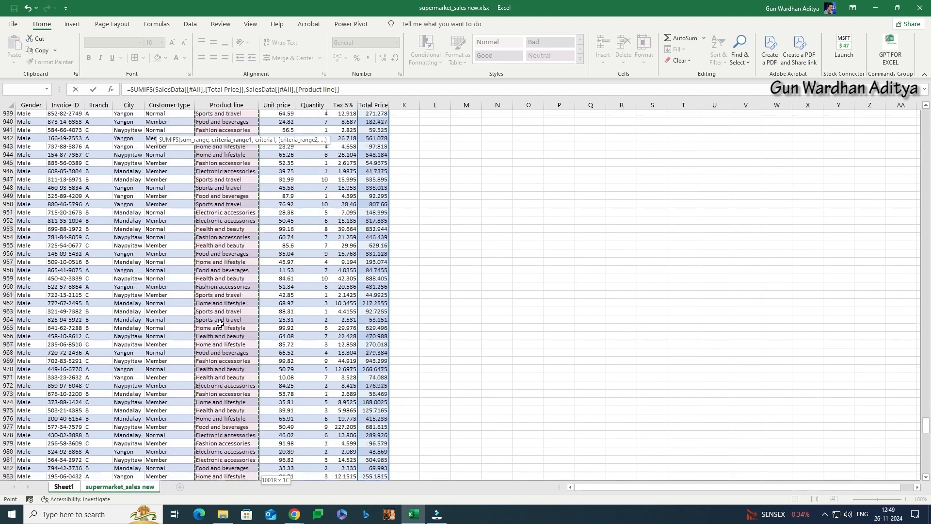
pyautogui.hotkey('ctrl', 'shift', 'Down')
pyautogui.write(',')
# Set the first criterion of the E3 formula to the product line in Sheet1 cell A3.
pyautogui.hotkey('ctrl', 'pageup')
pyautogui.press('Left')
pyautogui.press('Left')
pyautogui.press('Left')
pyautogui.press('Left')
pyautogui.write(',')
# Add the whole SalesData City column with Sheet1 cell E2 as the second condition and complete the formula in E3.
pyautogui.hotkey('ctrl', 'pagedown')
pyautogui.hotkey('ctrl', 'Home')
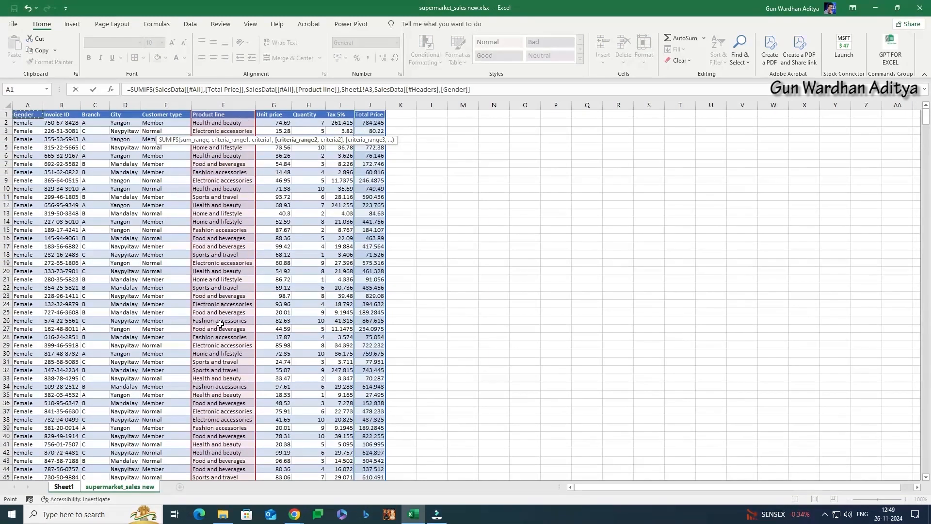
pyautogui.hotkey('ctrl', 'pageup')
pyautogui.hotkey('ctrl', 'pagedown')
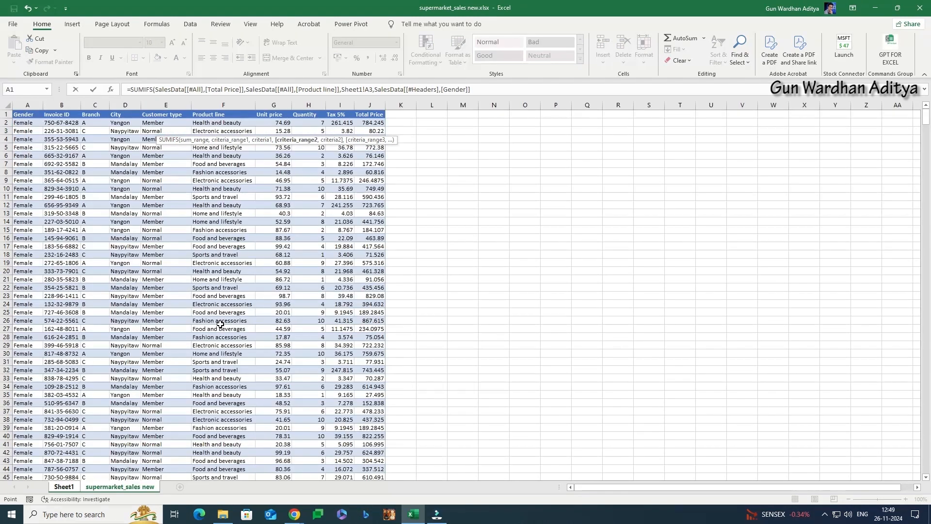
pyautogui.press('Right')
pyautogui.press('Right')
pyautogui.press('Right')
pyautogui.press('Right')
pyautogui.press('Left')
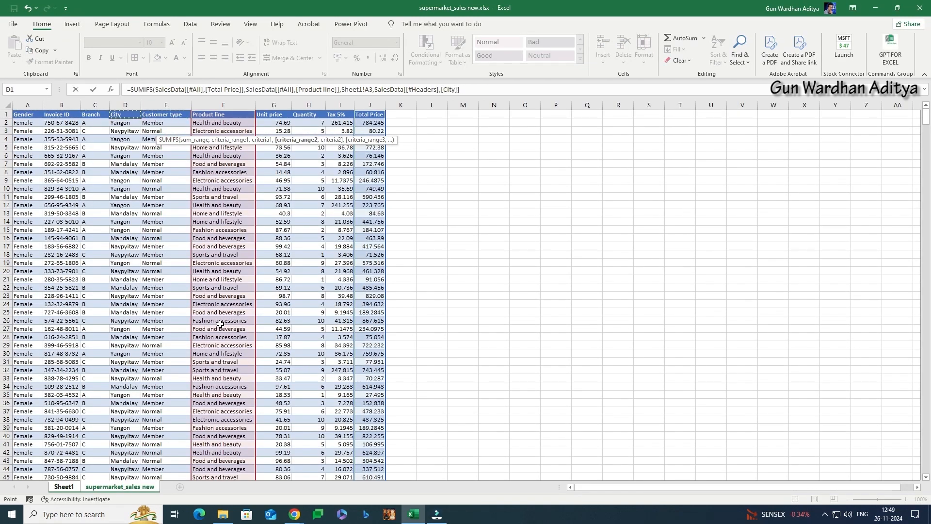
pyautogui.hotkey('ctrl', 'shift', 'Down')
pyautogui.write(',')
pyautogui.hotkey('ctrl', 'pageup')
pyautogui.press('Up')
pyautogui.write(')')
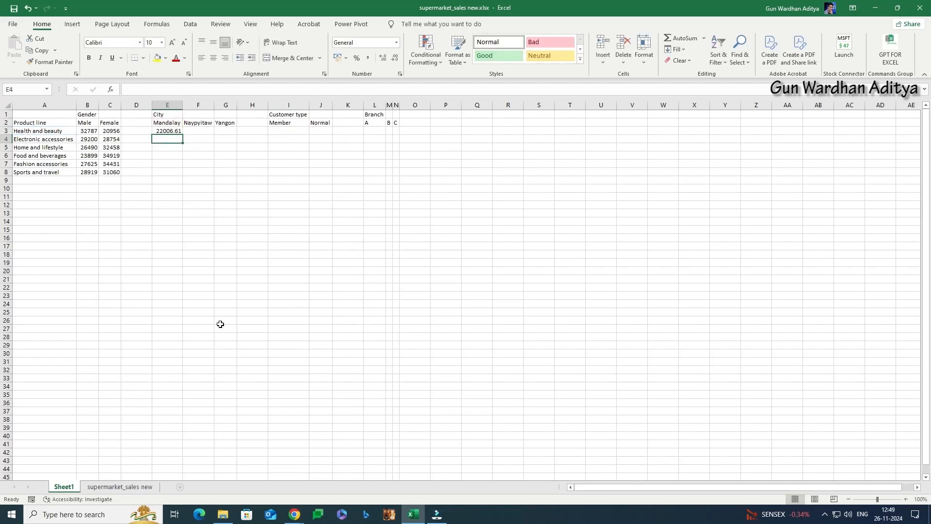
# Edit the E3 formula to lock only the column of the product line reference as $A3.
pyautogui.press('Left')
pyautogui.press('Left')
pyautogui.press('Left')
pyautogui.press('Left')
pyautogui.press('Left')
pyautogui.press('Left')
pyautogui.press('Left')
pyautogui.press('Left')
pyautogui.press('Left')
pyautogui.press('Left')
pyautogui.press('Left')
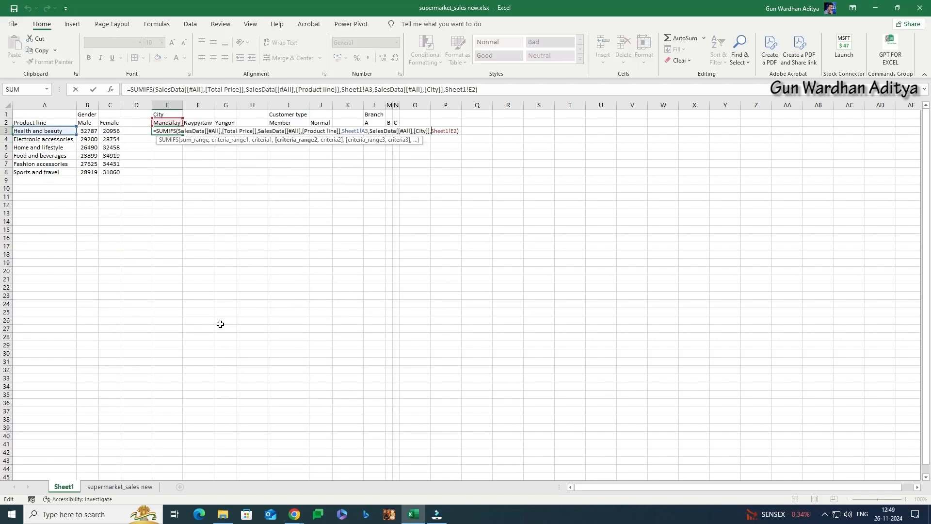
pyautogui.press('Left')
pyautogui.press('Left')
pyautogui.press('Left')
pyautogui.press('Left')
pyautogui.press('Left')
pyautogui.press('Left')
pyautogui.press('Left')
pyautogui.press('Left')
pyautogui.press('Left')
pyautogui.press('Left')
pyautogui.press('F4')
pyautogui.press('F4')
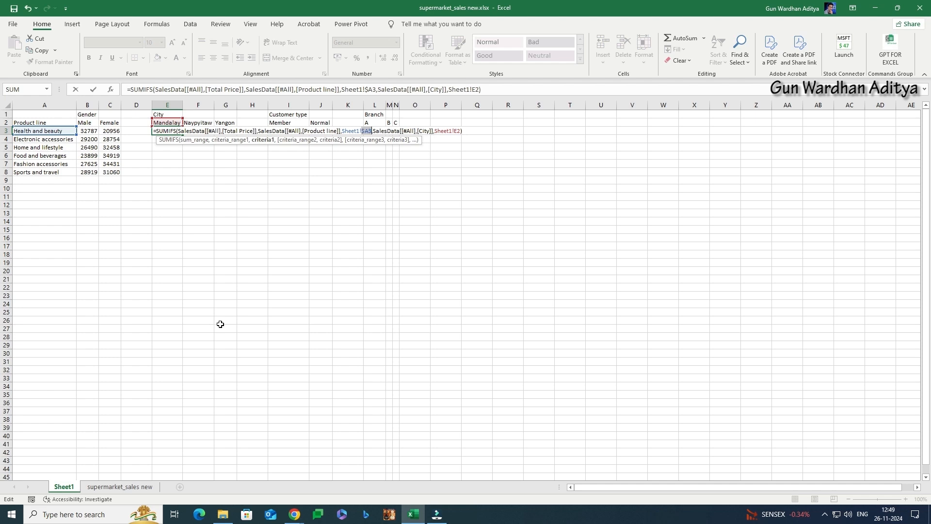
pyautogui.press('Return')
# Lock only the row of the city reference in the E3 formula as E$2.
pyautogui.press('Up')
pyautogui.press('F2')
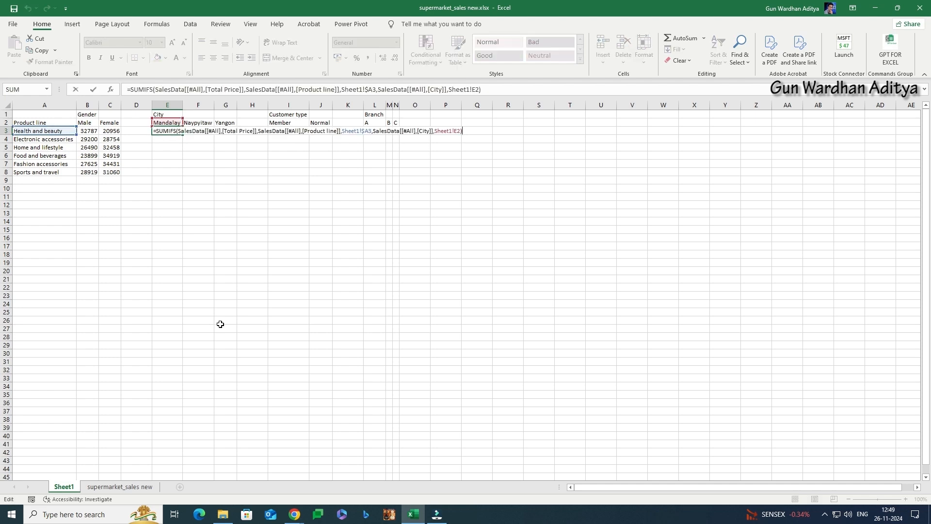
pyautogui.press('Left')
pyautogui.press('Left')
pyautogui.press('F4')
pyautogui.press('F4')
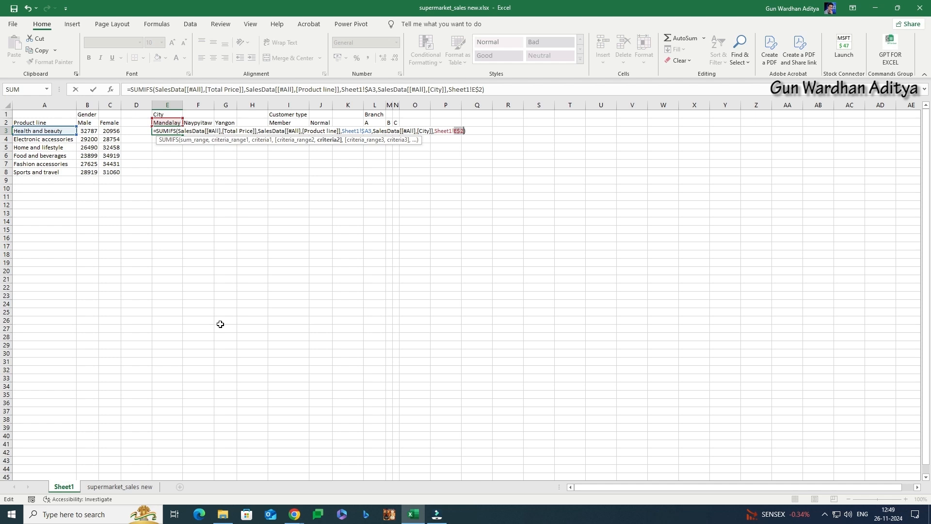
pyautogui.press('Return')
pyautogui.press('Up')
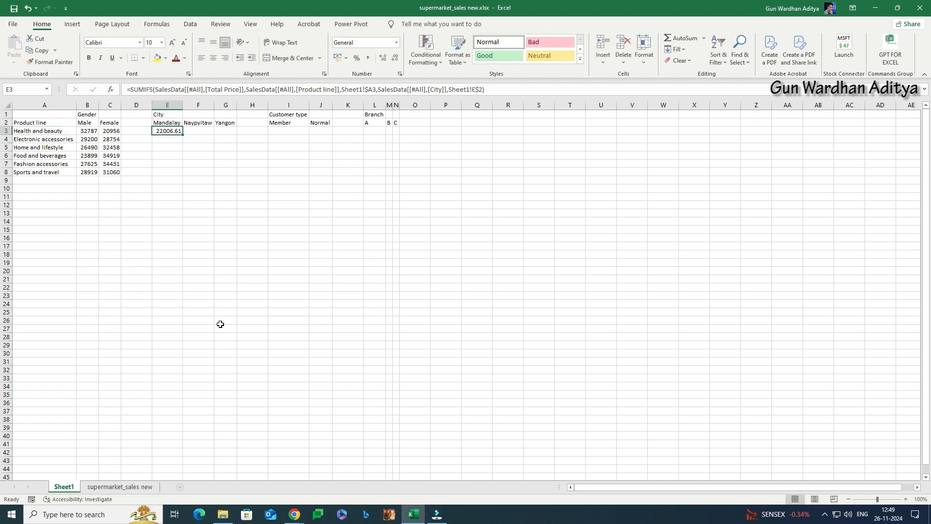
# Copy the SUMIFS formula from E3 across the whole city block E3:G8.
pyautogui.hotkey('ctrl', 'c')
pyautogui.hotkey('shift', 'Right')
pyautogui.hotkey('shift', 'Right')
pyautogui.hotkey('shift', 'Down')
pyautogui.hotkey('shift', 'Down')
pyautogui.hotkey('shift', 'Down')
pyautogui.hotkey('shift', 'Down')
pyautogui.hotkey('shift', 'Down')
pyautogui.hotkey('ctrl', 'v')
pyautogui.press('Up')
pyautogui.press('Up')
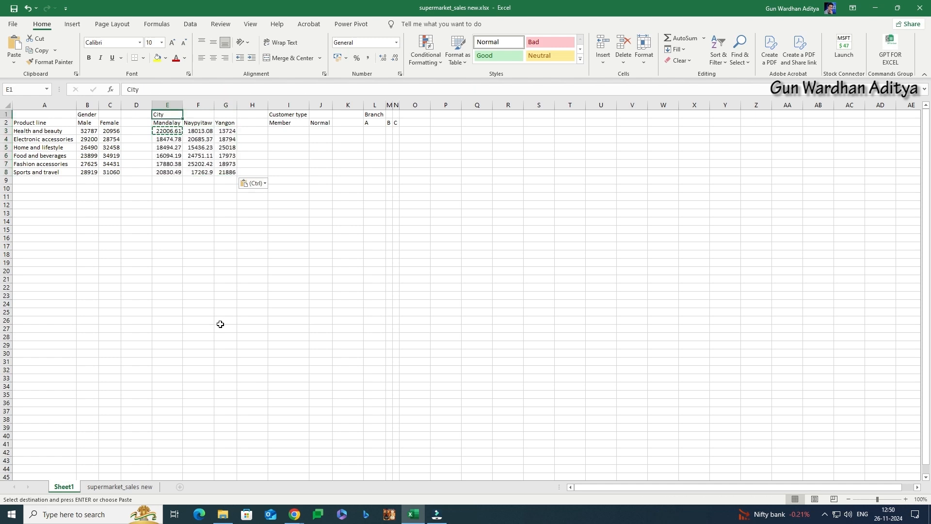
pyautogui.press('Escape')
# Start a SUMIFS formula in I3 with the whole Total Price column of SalesData as the sum range.
pyautogui.press('Down')
pyautogui.press('Down')
pyautogui.press('Right')
pyautogui.press('Right')
pyautogui.press('Right')
pyautogui.press('Right')
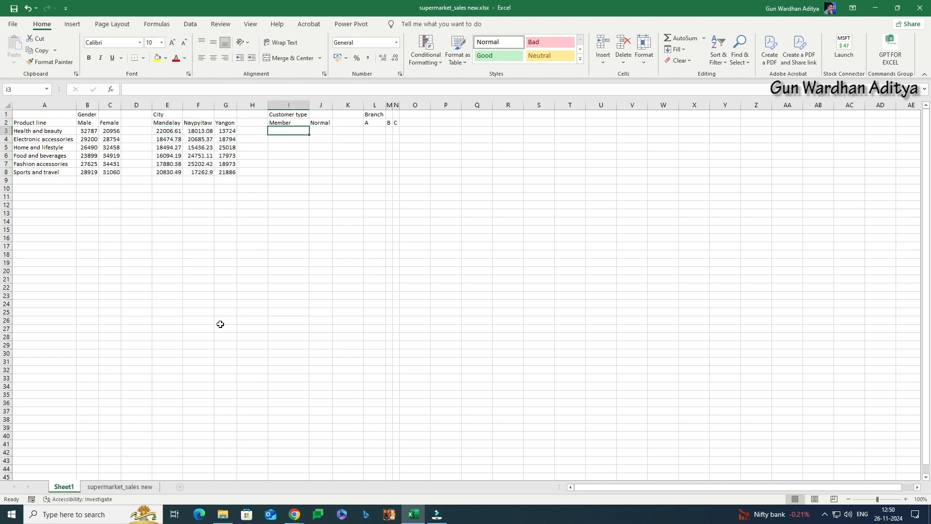
pyautogui.write('=SUMIFS(')
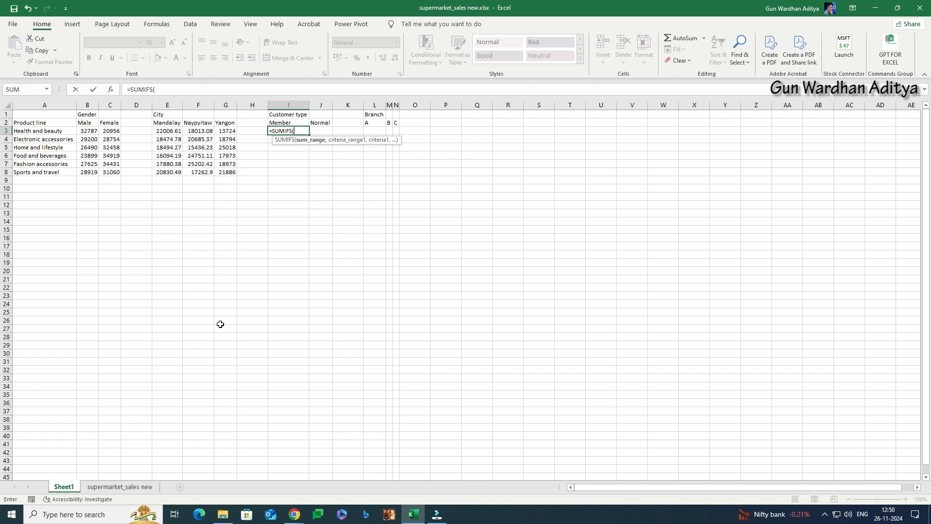
pyautogui.hotkey('ctrl', 'pagedown')
pyautogui.hotkey('ctrl', 'Up')
pyautogui.hotkey('ctrl', 'Right')
pyautogui.press('Right')
pyautogui.press('Left')
pyautogui.hotkey('ctrl', 'shift', 'Down')
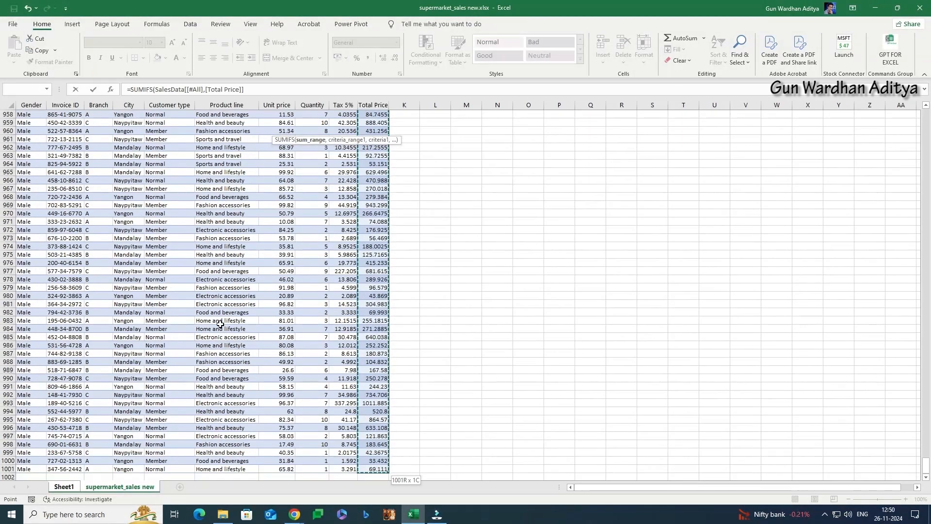
pyautogui.write(',')
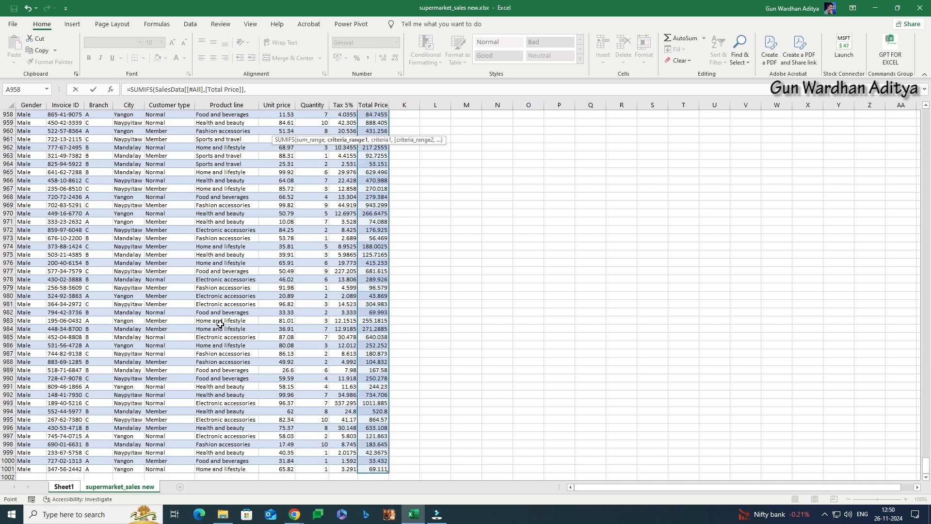
# Add the whole Product line column of SalesData as the first criteria range of the I3 formula.
pyautogui.hotkey('ctrl', 'Up')
pyautogui.press('Right')
pyautogui.press('Right')
pyautogui.press('Right')
pyautogui.press('Right')
pyautogui.press('Right')
pyautogui.hotkey('ctrl', 'shift', 'Down')
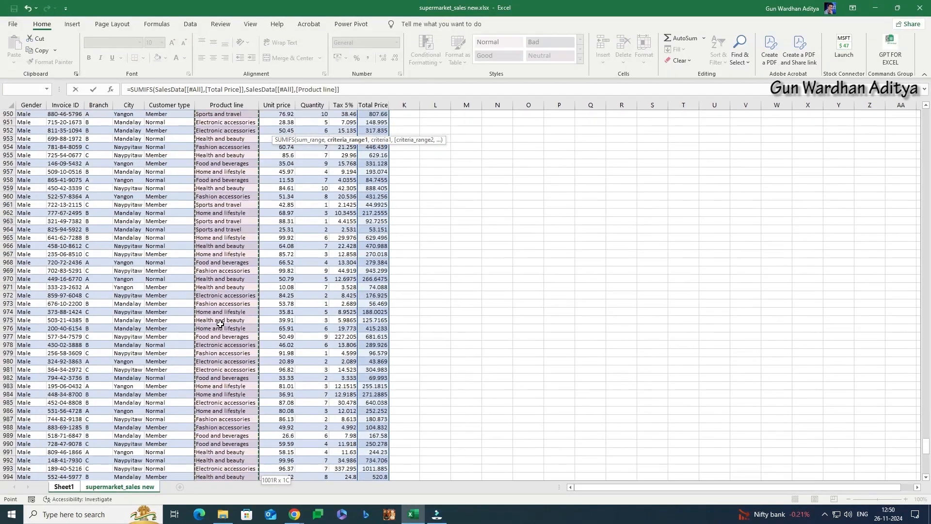
pyautogui.write(',')
# Use the Health and beauty cell on Sheet1 as the first criterion, locking only its column as $A3.
pyautogui.hotkey('ctrl', 'pageup')
pyautogui.press('Home')
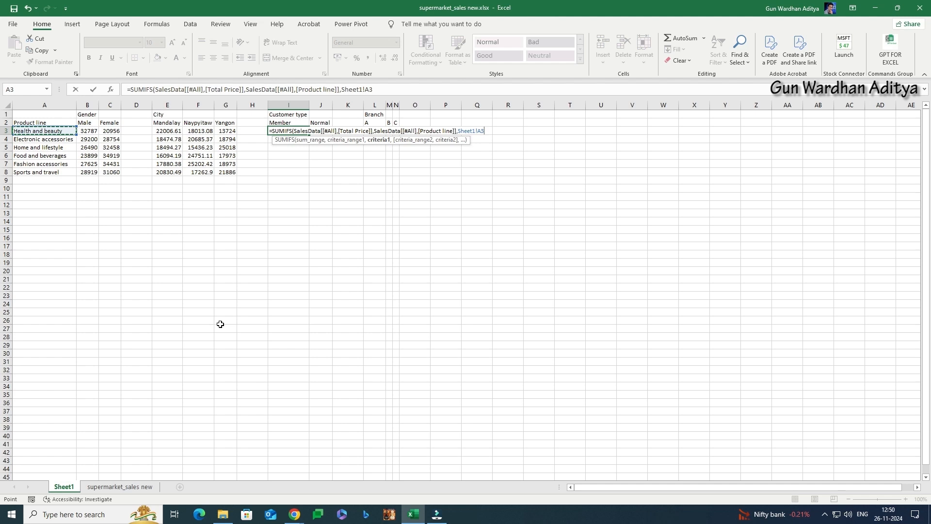
pyautogui.press('F4')
pyautogui.press('F4')
pyautogui.press('F4')
pyautogui.write(',')
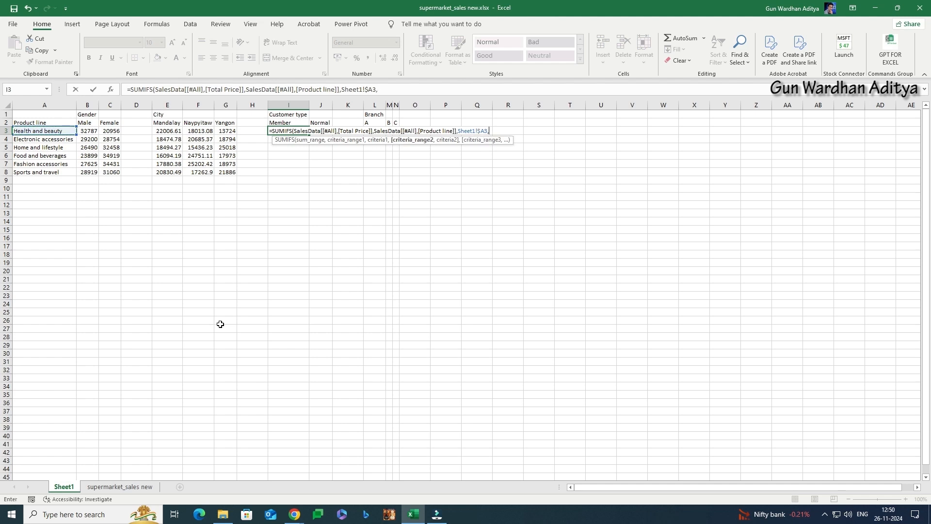
# Add the whole Customer type column of SalesData as the second criteria range of the I3 formula.
pyautogui.hotkey('ctrl', 'pagedown')
pyautogui.hotkey('ctrl', 'Home')
pyautogui.press('Right')
pyautogui.press('Right')
pyautogui.press('Right')
pyautogui.press('Right')
pyautogui.hotkey('ctrl', 'shift', 'Down')
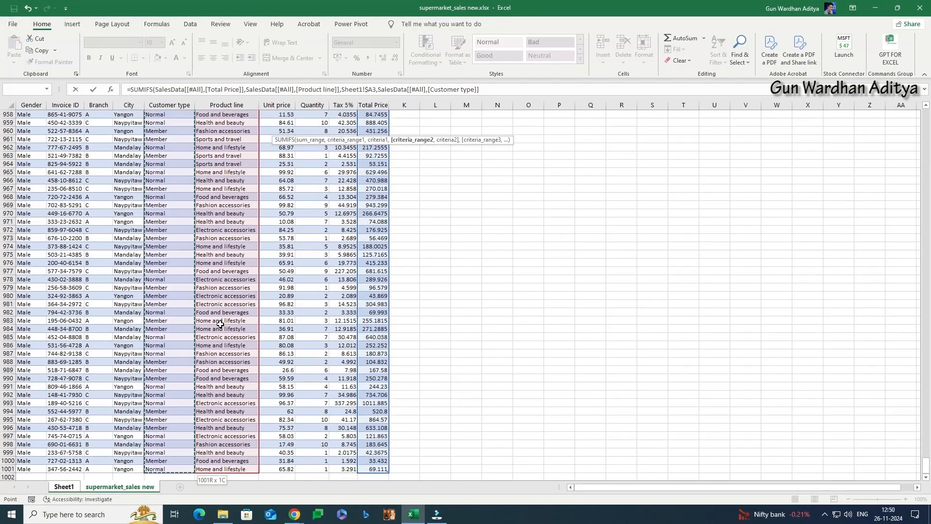
pyautogui.write(',')
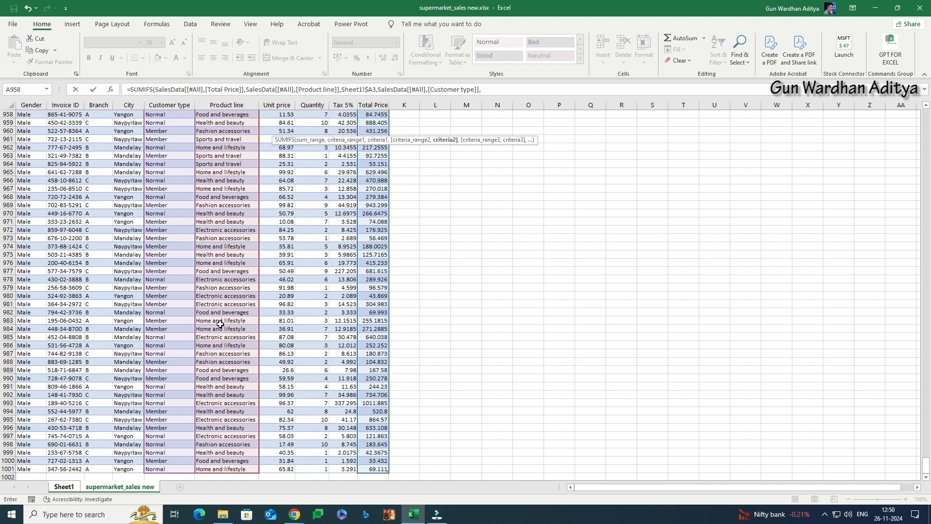
# Complete the I3 formula with the Member header as the second criterion, locking only its row as I$2.
pyautogui.hotkey('ctrl', 'pageup')
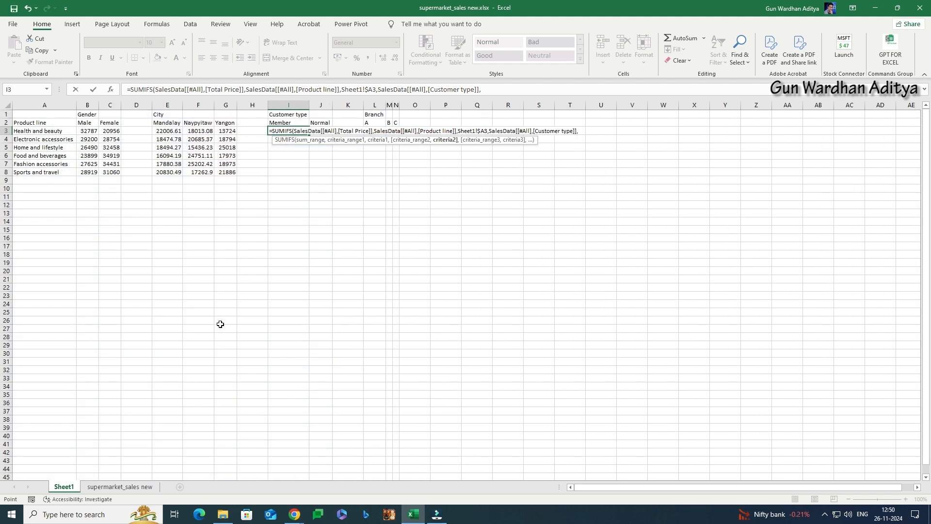
pyautogui.press('Up')
pyautogui.press('F4')
pyautogui.press('F4')
pyautogui.press('Return')
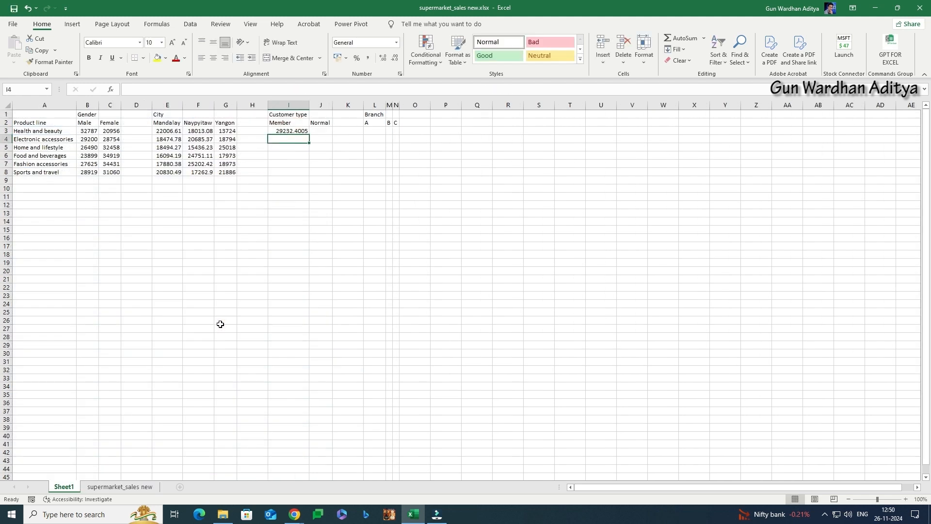
# Copy the SUMIFS formula from I3 across the whole customer type block I3:J8.
pyautogui.hotkey('ctrl', 'c')
pyautogui.hotkey('shift', 'Right')
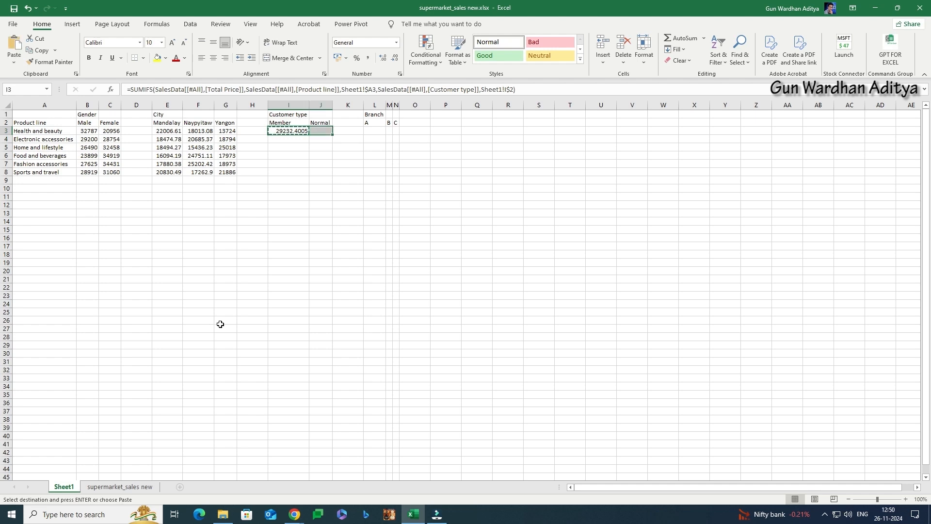
pyautogui.hotkey('ctrl', 'v')
pyautogui.hotkey('shift', 'Down')
pyautogui.hotkey('shift', 'Down')
pyautogui.hotkey('shift', 'Down')
pyautogui.hotkey('shift', 'Down')
pyautogui.hotkey('shift', 'Down')
pyautogui.hotkey('ctrl', 'v')
pyautogui.press('Up')
pyautogui.press('Up')
pyautogui.press('Escape')
# Start a SUMIFS formula in L3 with the whole Total Price column of SalesData as the sum range.
pyautogui.press('Right')
pyautogui.press('Right')
pyautogui.press('Right')
pyautogui.press('Down')
pyautogui.press('Down')
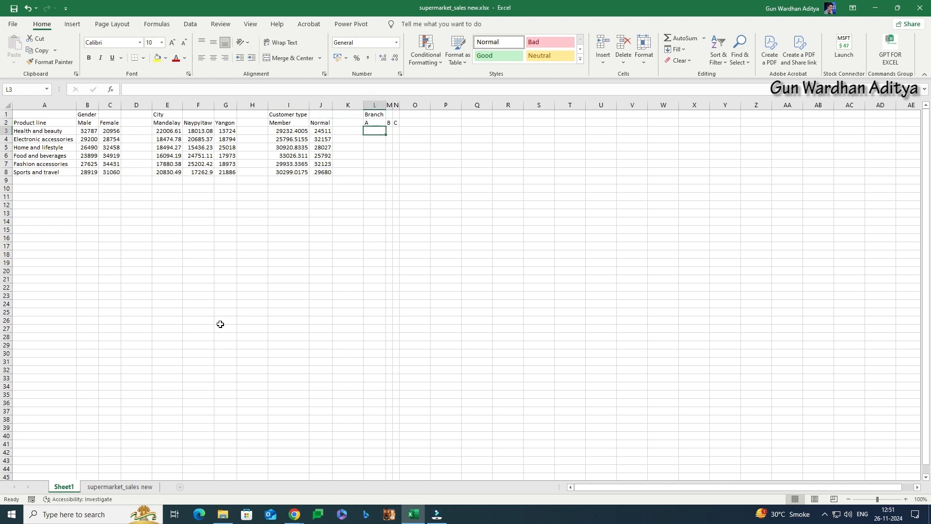
pyautogui.write('=')
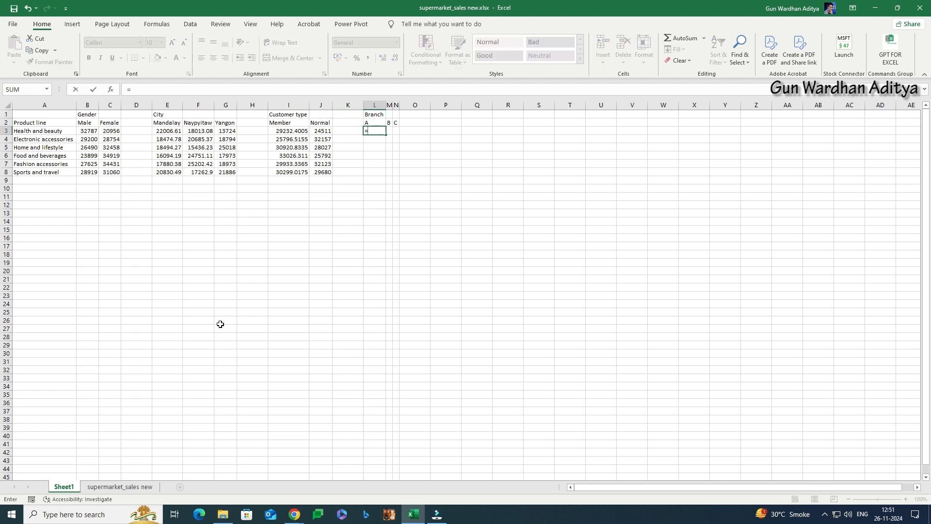
pyautogui.write('sum')
pyautogui.press('Down')
pyautogui.press('Down')
pyautogui.press('Tab')
pyautogui.hotkey('ctrl', 'pagedown')
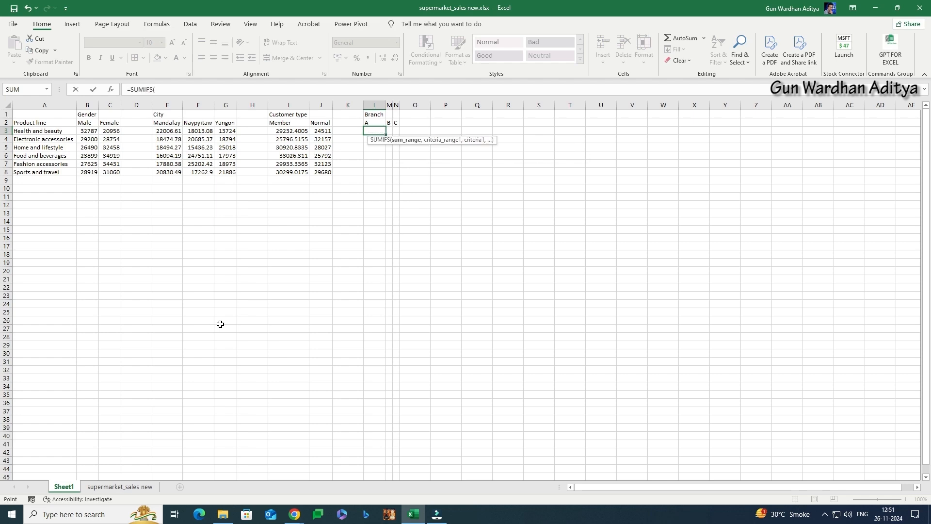
pyautogui.hotkey('ctrl', 'Up')
pyautogui.hotkey('ctrl', 'Right')
pyautogui.hotkey('ctrl', 'Right')
pyautogui.hotkey('ctrl', 'Left')
pyautogui.hotkey('ctrl', 'Left')
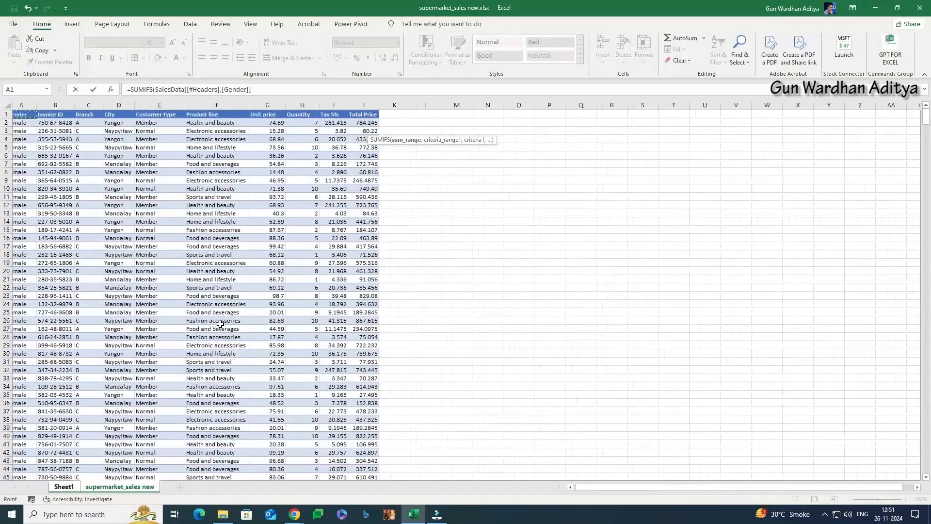
pyautogui.hotkey('ctrl', 'Right')
pyautogui.hotkey('ctrl', 'shift', 'Down')
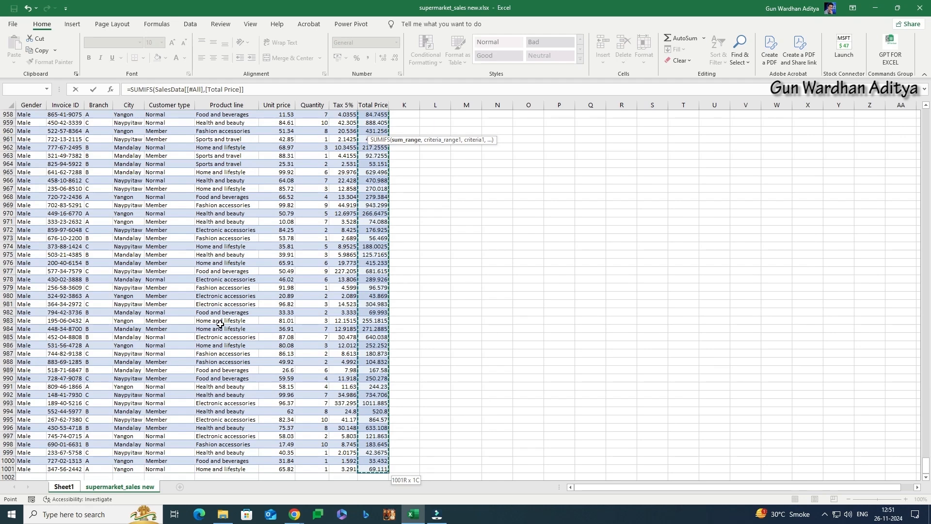
pyautogui.write(',')
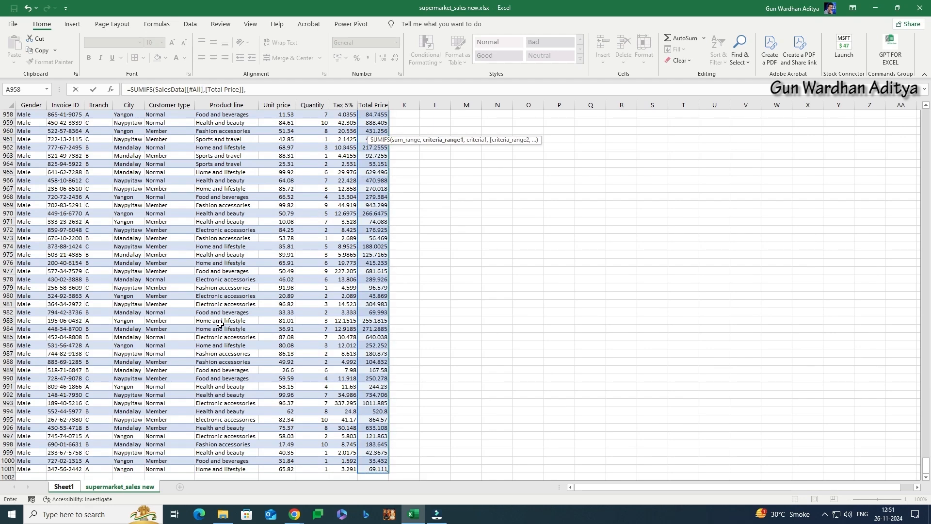
# Add the whole Product line column of SalesData as the first criteria range of the L3 formula.
pyautogui.hotkey('ctrl', 'pageup')
pyautogui.hotkey('ctrl', 'pagedown')
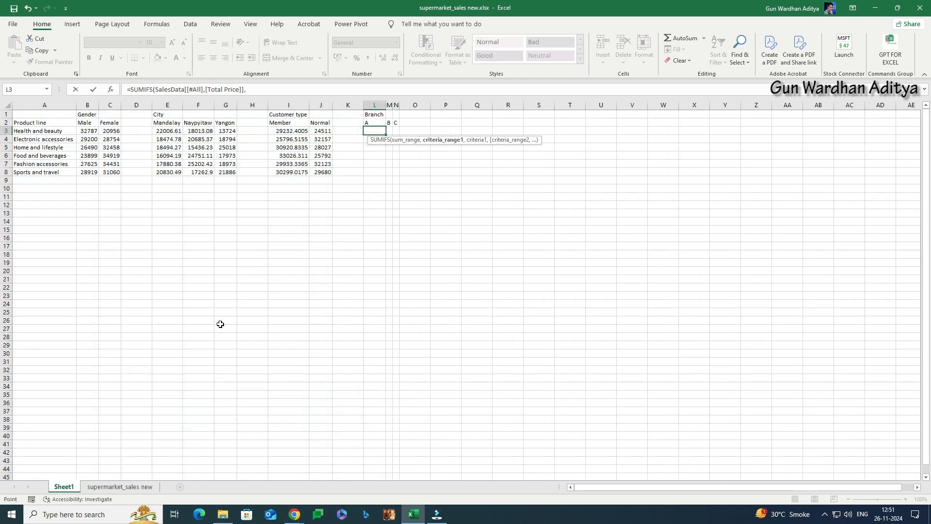
pyautogui.hotkey('ctrl', 'Home')
pyautogui.press('Right')
pyautogui.press('Right')
pyautogui.press('Right')
pyautogui.press('Right')
pyautogui.press('Right')
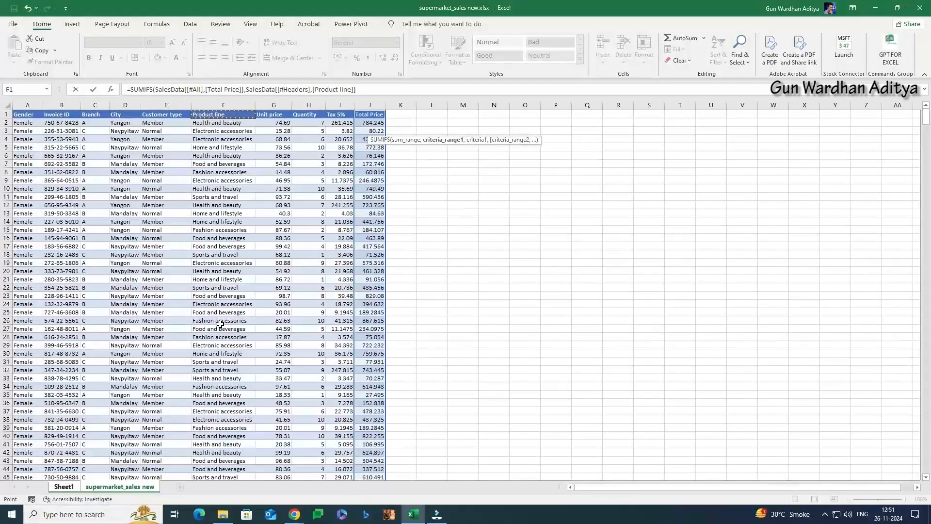
pyautogui.hotkey('ctrl', 'shift', 'Down')
pyautogui.write(',')
# Use the Health and beauty cell A3 on Sheet1 as the first criterion of the L3 formula.
pyautogui.hotkey('ctrl', 'pageup')
pyautogui.press('Left')
pyautogui.press('Left')
pyautogui.press('Left')
pyautogui.press('Left')
pyautogui.press('Left')
pyautogui.press('Left')
pyautogui.press('Left')
pyautogui.press('Left')
pyautogui.press('Left')
pyautogui.press('Left')
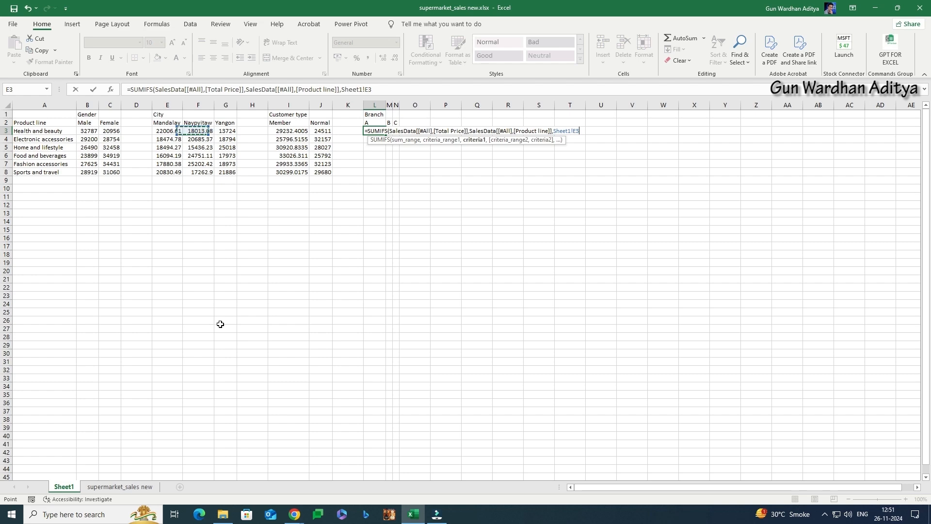
pyautogui.write(',')
# Add the whole Branch column of SalesData as the second criteria range of the L3 formula.
pyautogui.hotkey('ctrl', 'pagedown')
pyautogui.press('Right')
pyautogui.press('Right')
pyautogui.press('Right')
pyautogui.press('Right')
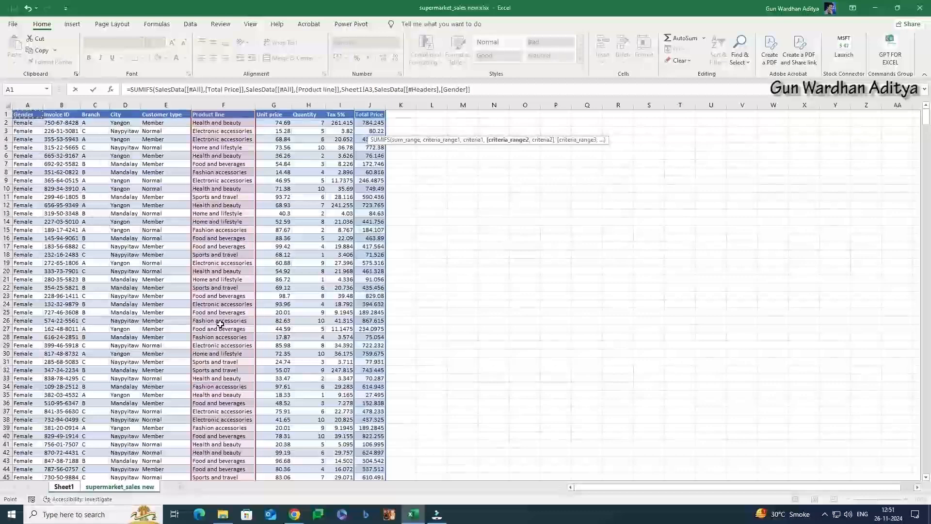
pyautogui.press('Left')
pyautogui.press('Left')
pyautogui.hotkey('ctrl', 'shift', 'Down')
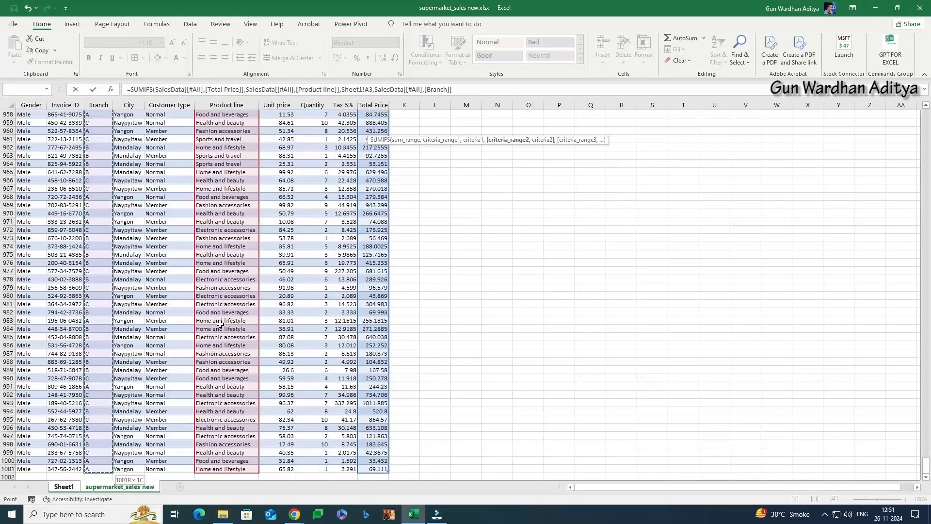
pyautogui.write(',')
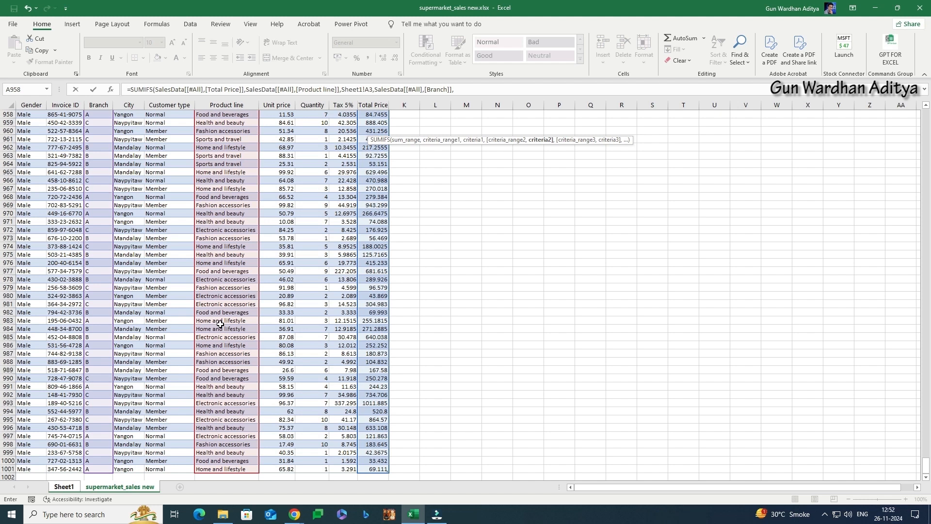
# Complete the L3 formula with the branch A header in L2 as the second criterion.
pyautogui.hotkey('ctrl', 'pageup')
pyautogui.press('Up')
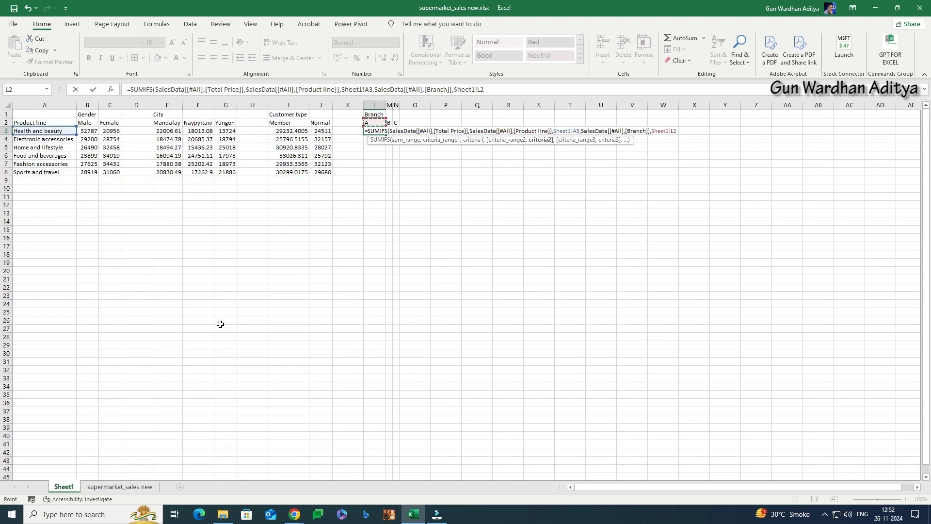
pyautogui.press('Return')
# Edit the L3 formula to lock the product line reference as $A3 and the branch reference as L$2.
pyautogui.press('Up')
pyautogui.press('F2')
pyautogui.press('Up')
pyautogui.press('F4')
pyautogui.press('F4')
pyautogui.press('F4')
pyautogui.press('Return')
pyautogui.press('Up')
pyautogui.press('F2')
pyautogui.press('Return')
pyautogui.press('Up')
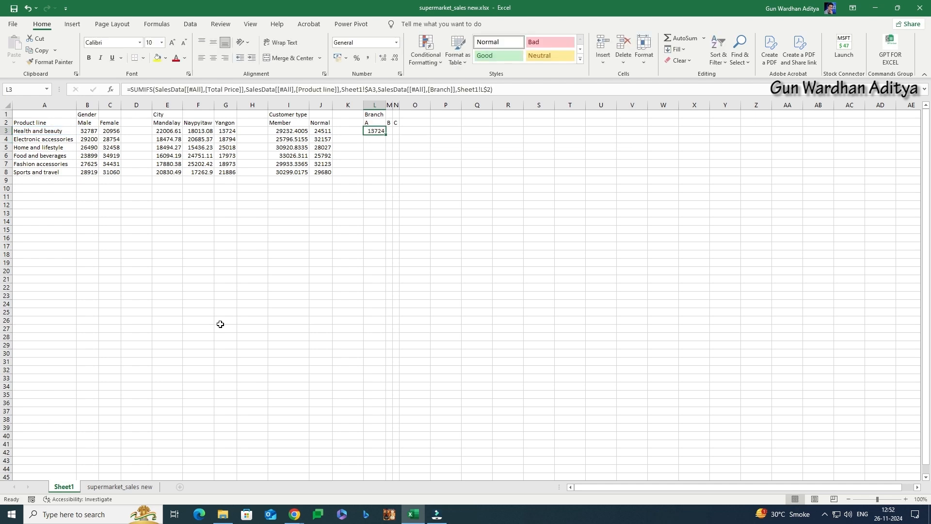
# Copy the SUMIFS formula from L3 across the whole branch block L3:N8.
pyautogui.hotkey('ctrl', 'c')
pyautogui.hotkey('shift', 'Right')
pyautogui.hotkey('shift', 'Right')
pyautogui.hotkey('shift', 'Down')
pyautogui.hotkey('shift', 'Down')
pyautogui.hotkey('shift', 'Down')
pyautogui.hotkey('shift', 'Down')
pyautogui.hotkey('shift', 'Down')
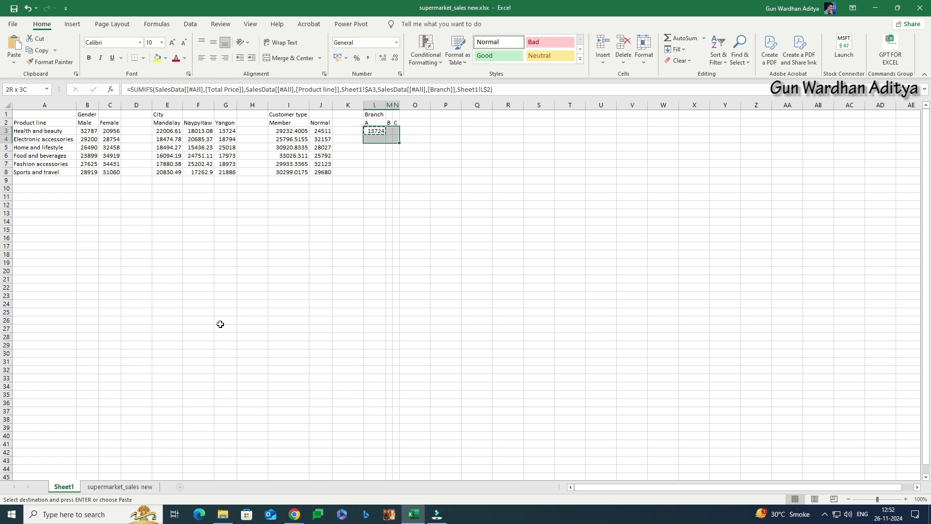
pyautogui.hotkey('ctrl', 'v')
pyautogui.press('Up')
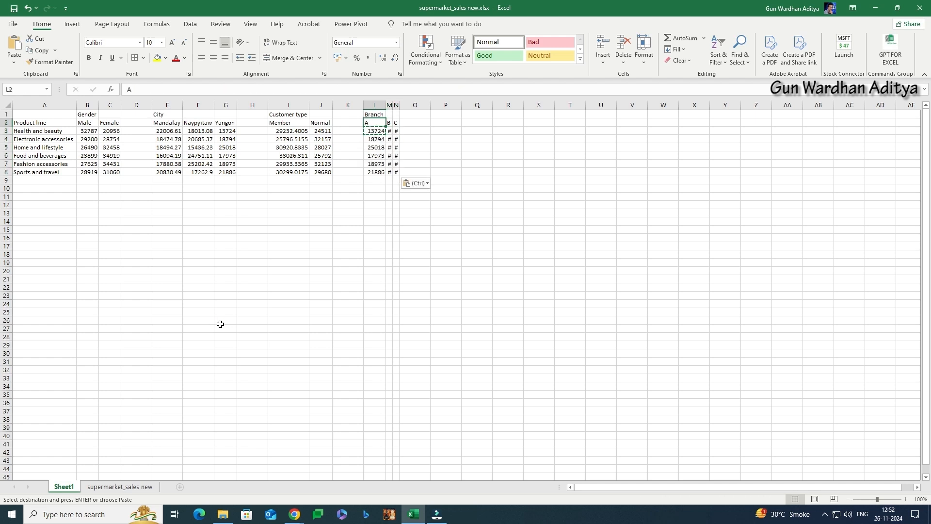
# Autofit the width of all columns on Sheet1.
pyautogui.hotkey('ctrl', 'a')
pyautogui.hotkey('alt', 'h')
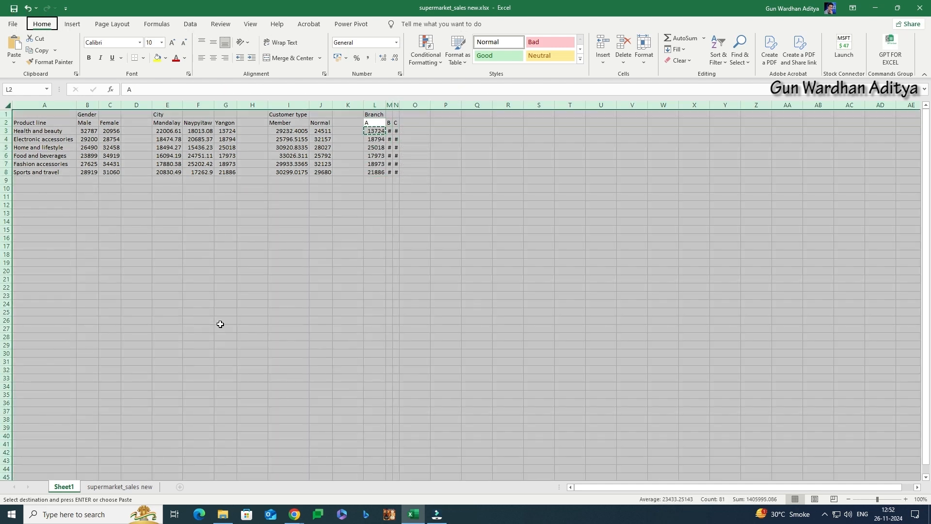
pyautogui.press('o')
pyautogui.press('i')
pyautogui.press('Up')
pyautogui.press('Escape')
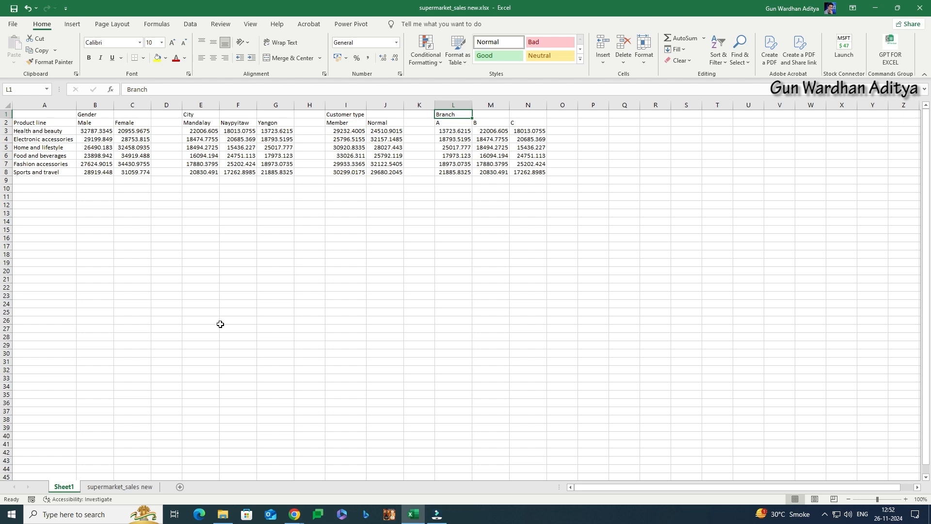
# Insert a blank column at D, directly after the Female column of the gender block.
pyautogui.press('Home')
pyautogui.press('Down')
pyautogui.press('Down')
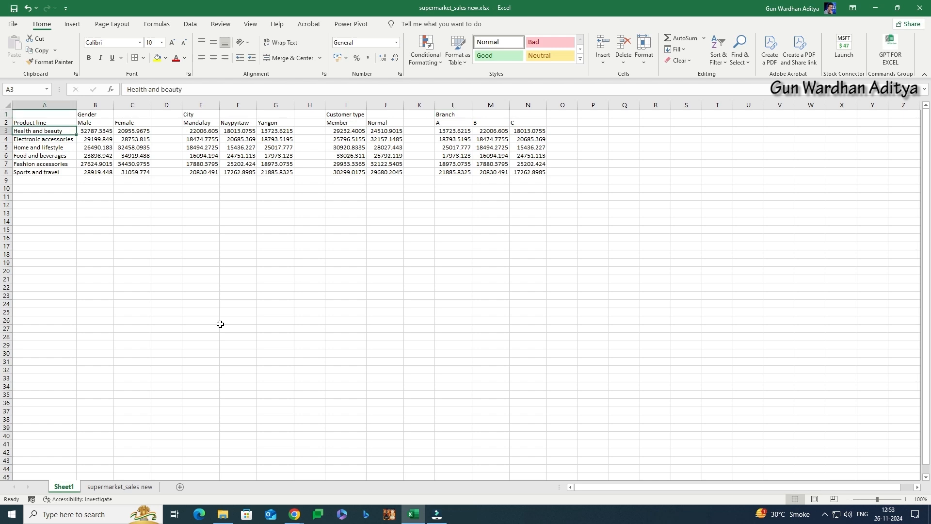
pyautogui.press('Right')
pyautogui.press('Right')
pyautogui.press('Right')
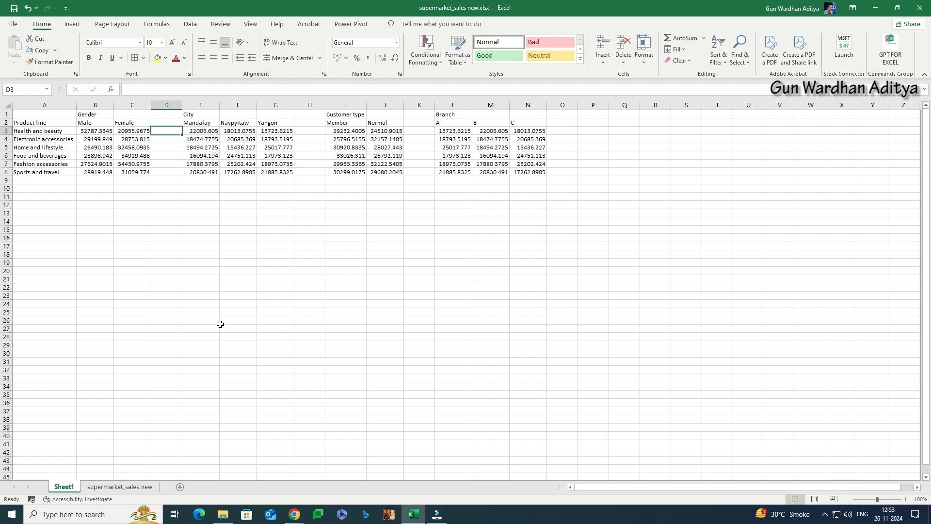
pyautogui.hotkey('ctrl', 'space')
pyautogui.hotkey('ctrl', 'shift', '+')
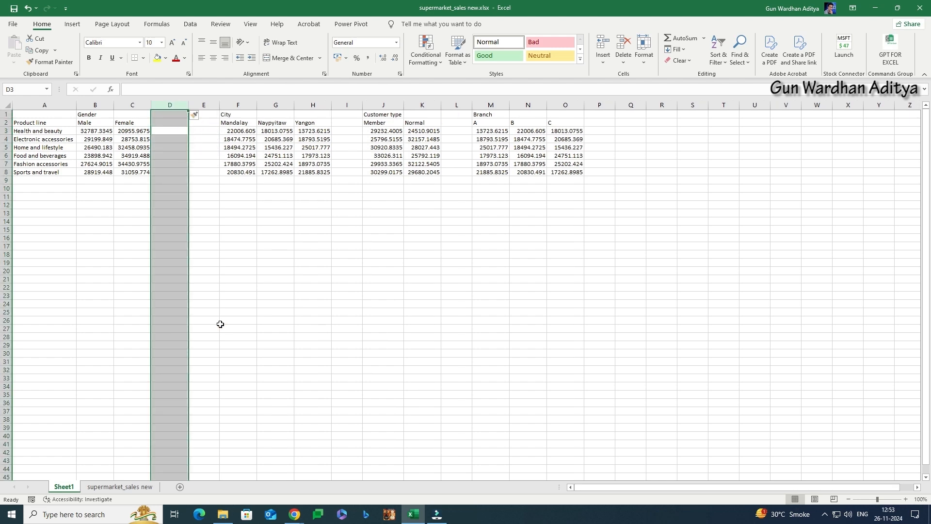
pyautogui.press('Up')
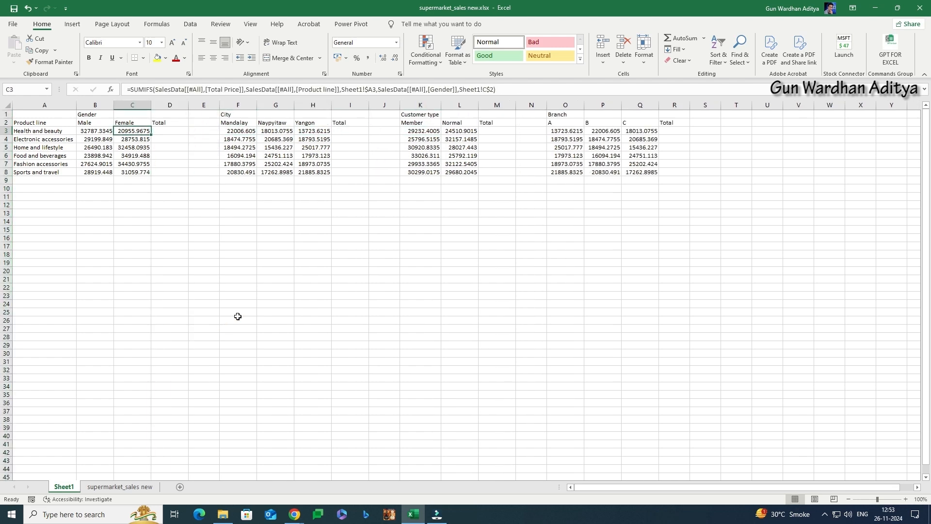
# Enter an automatic sum of B3:C3 in D3 as the gender total for Health and beauty.
pyautogui.press('Escape')
pyautogui.hotkey('alt', '=')
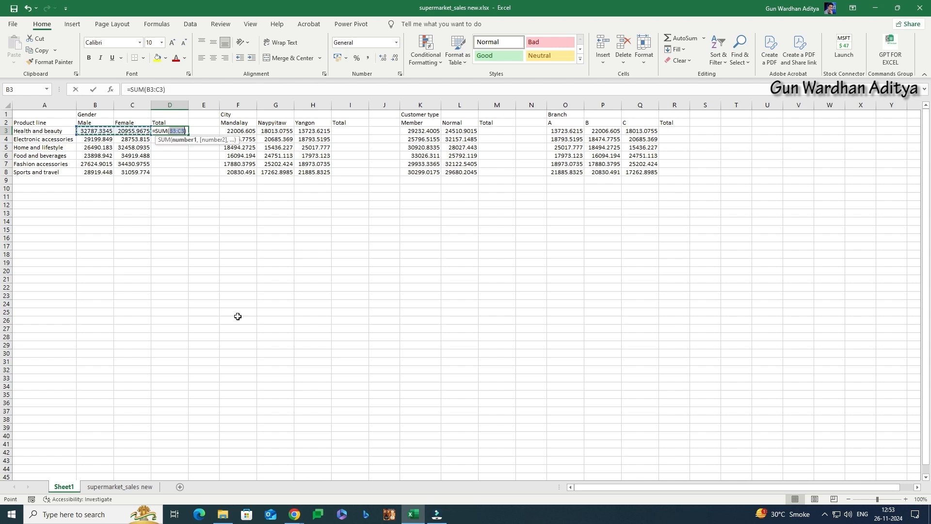
pyautogui.press('Return')
pyautogui.press('Up')
# Fill the gender total formula from D3 down through D8 for all product lines.
pyautogui.hotkey('shift', 'Down')
pyautogui.hotkey('shift', 'Down')
pyautogui.hotkey('shift', 'Down')
pyautogui.hotkey('shift', 'Down')
pyautogui.hotkey('shift', 'Down')
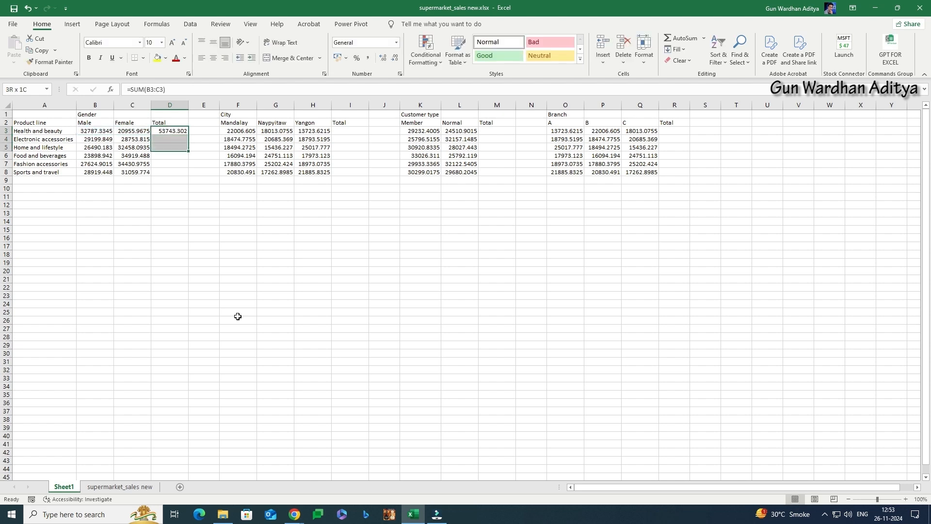
pyautogui.hotkey('ctrl', 'd')
# Enter an automatic sum of the three city values in I3 and fill it down through I8.
pyautogui.press('Right')
pyautogui.press('Right')
pyautogui.press('Right')
pyautogui.press('Right')
pyautogui.press('Right')
pyautogui.hotkey('alt', '=')
pyautogui.press('Return')
pyautogui.press('Up')
pyautogui.hotkey('shift', 'Down')
pyautogui.hotkey('shift', 'Down')
pyautogui.hotkey('shift', 'Down')
pyautogui.hotkey('shift', 'Down')
pyautogui.hotkey('shift', 'Down')
pyautogui.hotkey('ctrl', 'd')
# Enter an automatic sum of the Member and Normal values in M3 and fill it down through M8.
pyautogui.press('Right')
pyautogui.press('Right')
pyautogui.press('Right')
pyautogui.press('Right')
pyautogui.hotkey('alt', '=')
pyautogui.press('Return')
pyautogui.press('Up')
pyautogui.hotkey('shift', 'Down')
pyautogui.hotkey('shift', 'Down')
pyautogui.hotkey('shift', 'Down')
pyautogui.hotkey('shift', 'Down')
pyautogui.hotkey('shift', 'Down')
pyautogui.hotkey('ctrl', 'd')
# Enter an automatic sum of the three branch values in R3 and fill it down through R8.
pyautogui.press('Right')
pyautogui.press('Right')
pyautogui.press('Right')
pyautogui.press('Right')
pyautogui.press('Right')
pyautogui.hotkey('alt', '=')
pyautogui.press('Return')
pyautogui.press('Up')
pyautogui.hotkey('shift', 'Down')
pyautogui.hotkey('shift', 'Down')
pyautogui.hotkey('shift', 'Down')
pyautogui.hotkey('shift', 'Down')
pyautogui.hotkey('shift', 'Down')
pyautogui.hotkey('ctrl', 'd')
# Label A9 "Grand Total" and enter an automatic sum of the Male column B3:B8 in B9.
pyautogui.press('Left')
pyautogui.press('Left')
pyautogui.press('Left')
pyautogui.press('Left')
pyautogui.press('Left')
pyautogui.press('Left')
pyautogui.press('Left')
pyautogui.press('Left')
pyautogui.press('Left')
pyautogui.press('Left')
pyautogui.press('Left')
pyautogui.press('Left')
pyautogui.press('Left')
pyautogui.press('Left')
pyautogui.press('Left')
pyautogui.press('Left')
pyautogui.press('Left')
pyautogui.press('Down')
pyautogui.press('Down')
pyautogui.press('Down')
pyautogui.press('Down')
pyautogui.press('Down')
pyautogui.press('Down')
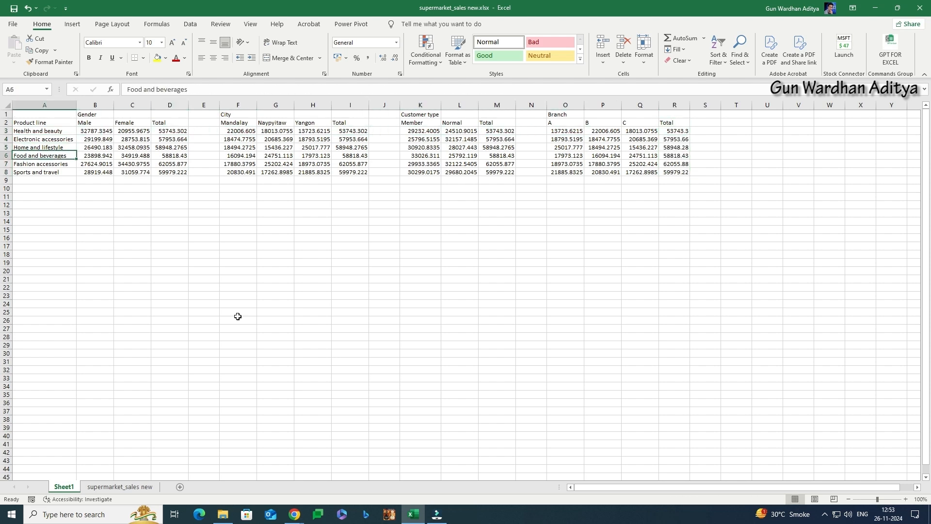
pyautogui.write('Grand Total')
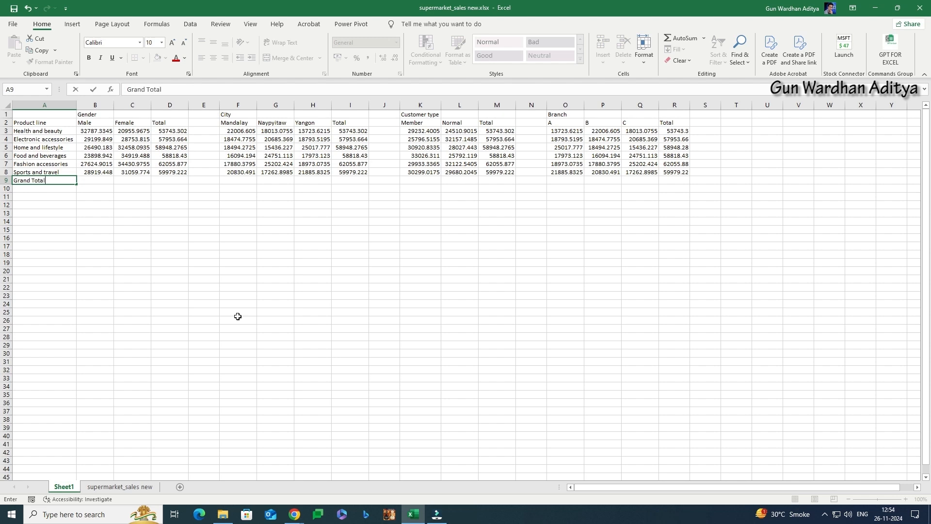
pyautogui.press('Tab')
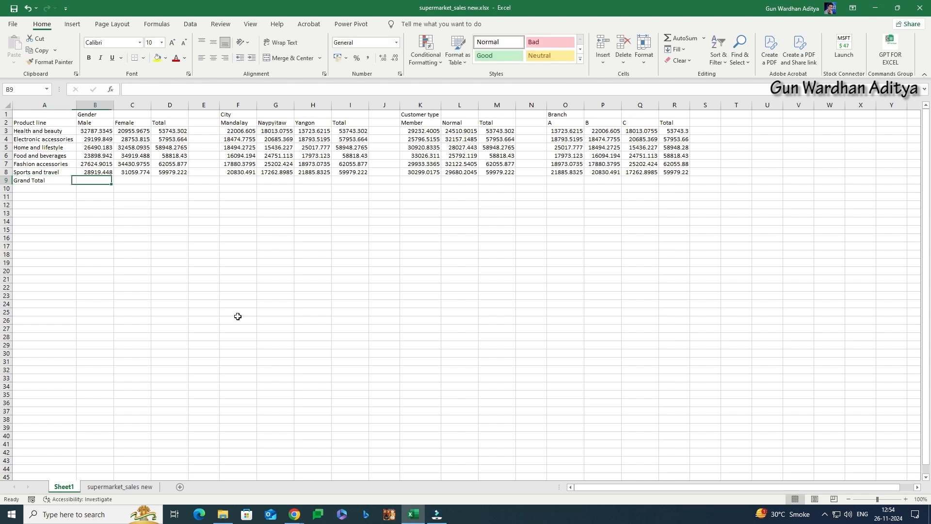
pyautogui.hotkey('alt', '=')
pyautogui.hotkey('ctrl', 'Return')
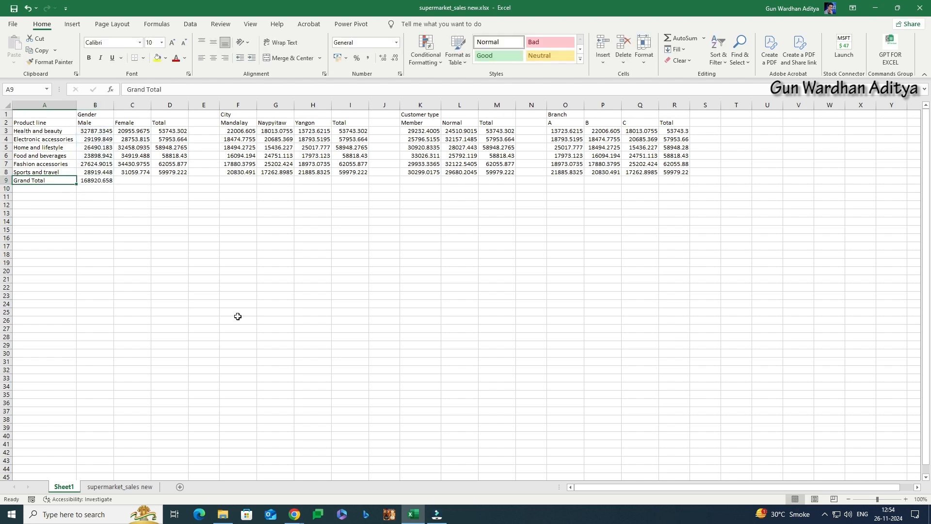
# Copy the Grand Total sum from B9 across row 9 to the value columns of all blocks through R9.
pyautogui.hotkey('ctrl', 'c')
pyautogui.hotkey('shift', 'Right')
pyautogui.hotkey('shift', 'Right')
pyautogui.hotkey('shift', 'Right')
pyautogui.hotkey('shift', 'Right')
pyautogui.hotkey('shift', 'Right')
pyautogui.hotkey('shift', 'Right')
pyautogui.hotkey('shift', 'Right')
pyautogui.hotkey('shift', 'Right')
pyautogui.hotkey('shift', 'Right')
pyautogui.hotkey('shift', 'Right')
pyautogui.hotkey('shift', 'Right')
pyautogui.hotkey('shift', 'Right')
pyautogui.hotkey('shift', 'Right')
pyautogui.hotkey('shift', 'Right')
pyautogui.hotkey('shift', 'Right')
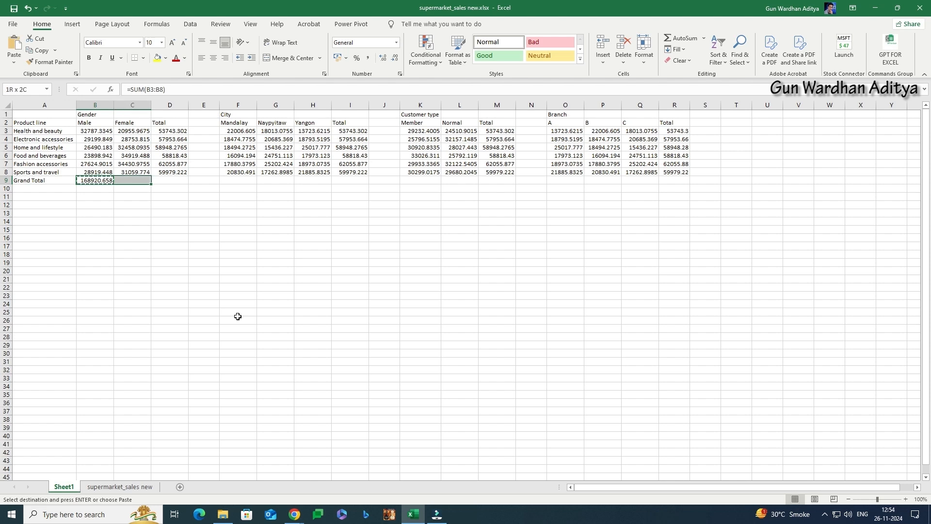
pyautogui.hotkey('shift', 'Right')
pyautogui.press('Return')
# Merge and centre the Gender heading across B1:D1 and the City heading across F1:I1.
pyautogui.hotkey('ctrl', 'Home')
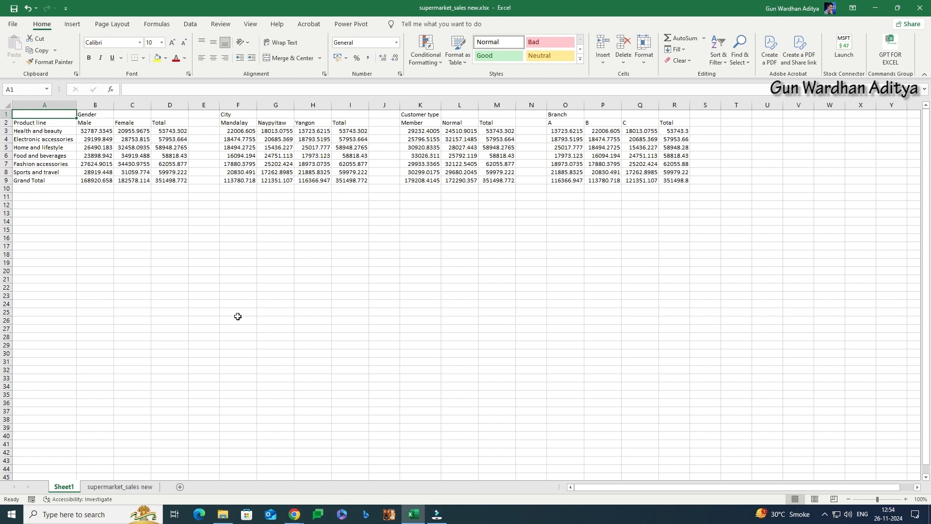
pyautogui.press('Right')
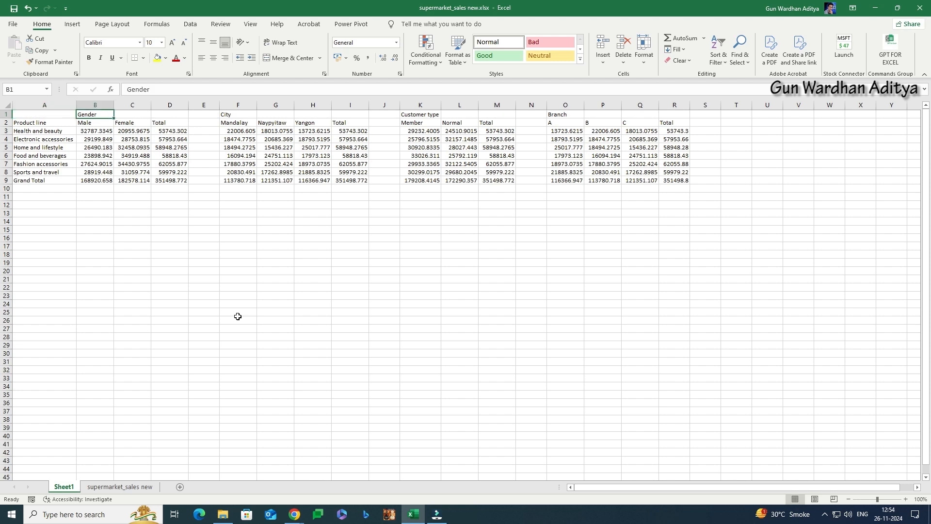
pyautogui.hotkey('shift', 'Right')
pyautogui.hotkey('shift', 'Right')
pyautogui.click(276, 59)
pyautogui.press('Right')
pyautogui.press('Right')
pyautogui.hotkey('shift', 'Right')
pyautogui.hotkey('shift', 'Right')
pyautogui.hotkey('shift', 'Right')
pyautogui.click(275, 59)
# Merge and centre the Customer type heading across K1:M1 and the Branch heading across O1:R1.
pyautogui.press('Right')
pyautogui.press('Right')
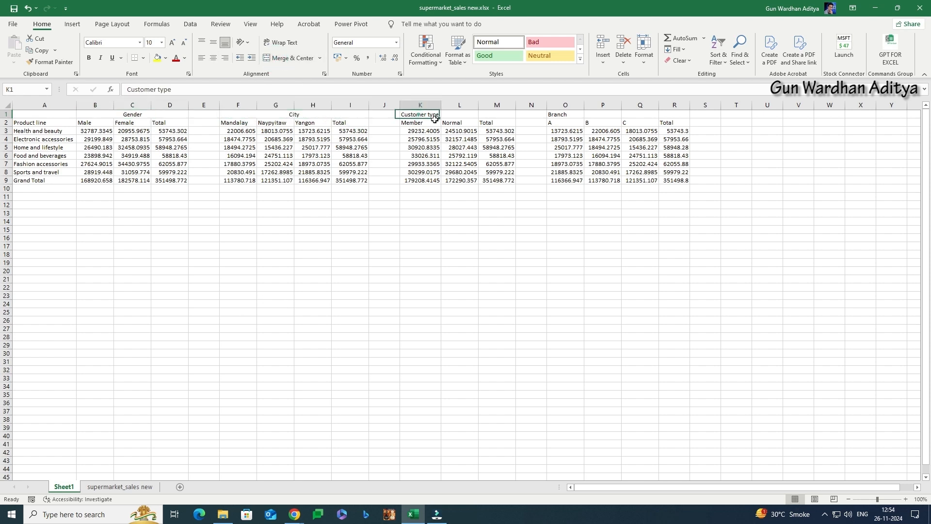
pyautogui.hotkey('shift', 'Right')
pyautogui.hotkey('shift', 'Right')
pyautogui.click(276, 60)
pyautogui.press('Right')
pyautogui.press('Right')
pyautogui.keyDown('shift'); pyautogui.click(669, 114); pyautogui.keyUp('shift')
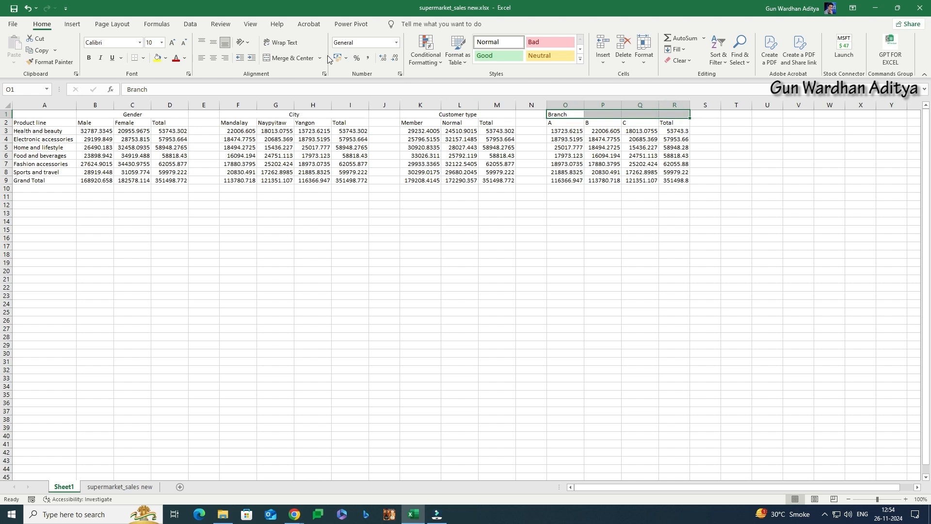
pyautogui.click(275, 59)
# Give the header rows A1:R2 a light blue fill and bold text.
pyautogui.moveTo(42, 115); pyautogui.dragTo(590, 117)
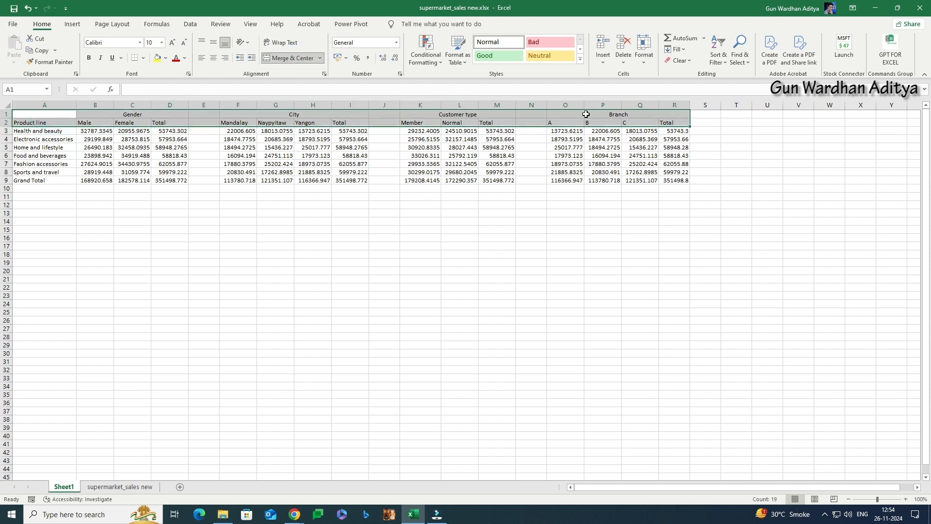
pyautogui.click(165, 57)
pyautogui.click(222, 102)
pyautogui.hotkey('ctrl', 'b')
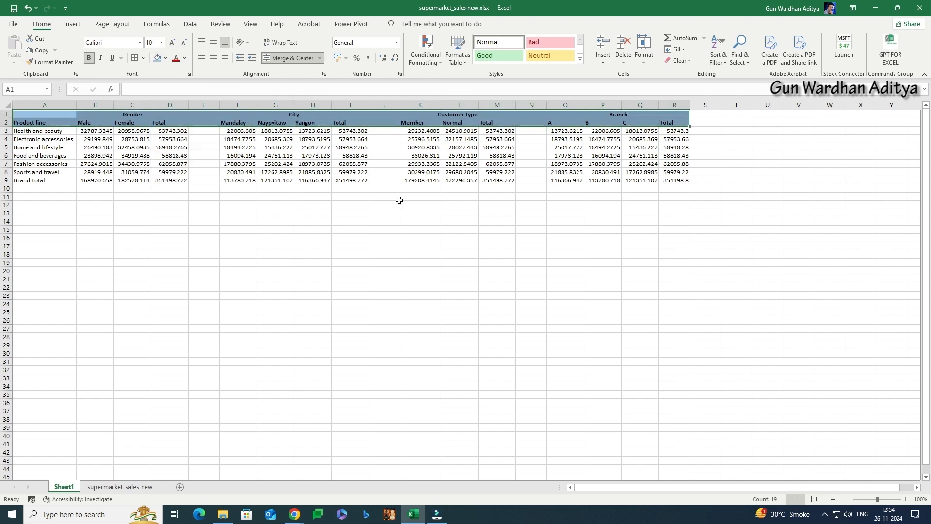
# Apply the same light blue fill and bold text to the Grand Total row A9:R9.
pyautogui.click(23, 182)
pyautogui.keyDown('shift'); pyautogui.click(679, 181); pyautogui.keyUp('shift')
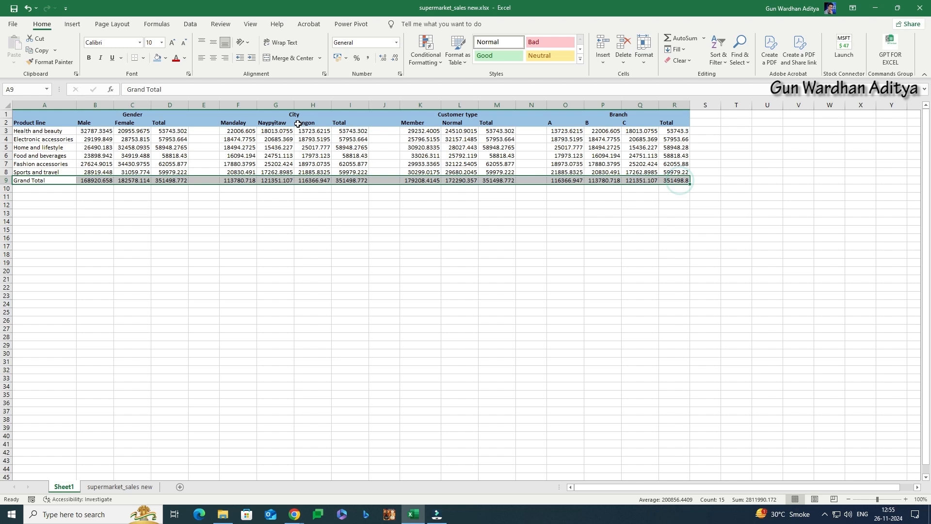
pyautogui.click(157, 58)
pyautogui.hotkey('ctrl', 'b')
pyautogui.click(73, 147)
# Fill the product line rows A3:R8 with a light gold colour.
pyautogui.click(51, 132)
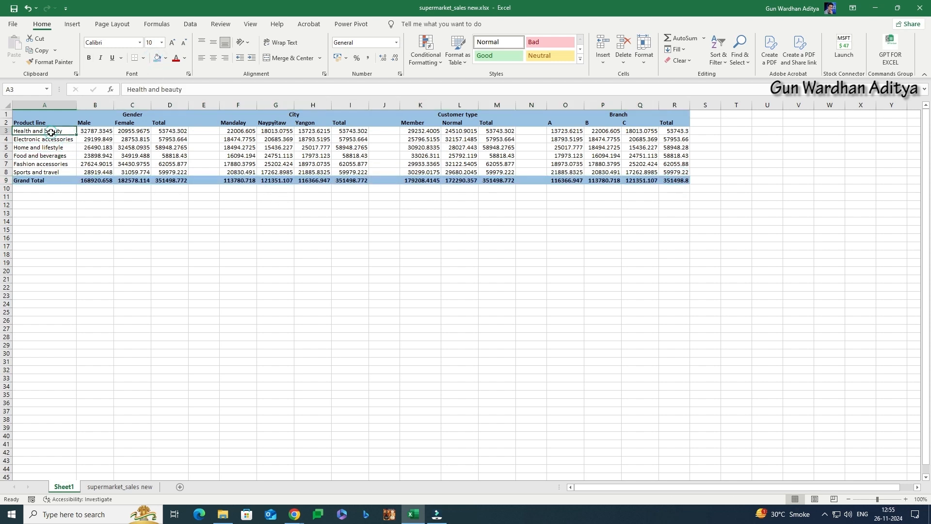
pyautogui.keyDown('shift'); pyautogui.click(681, 173); pyautogui.keyUp('shift')
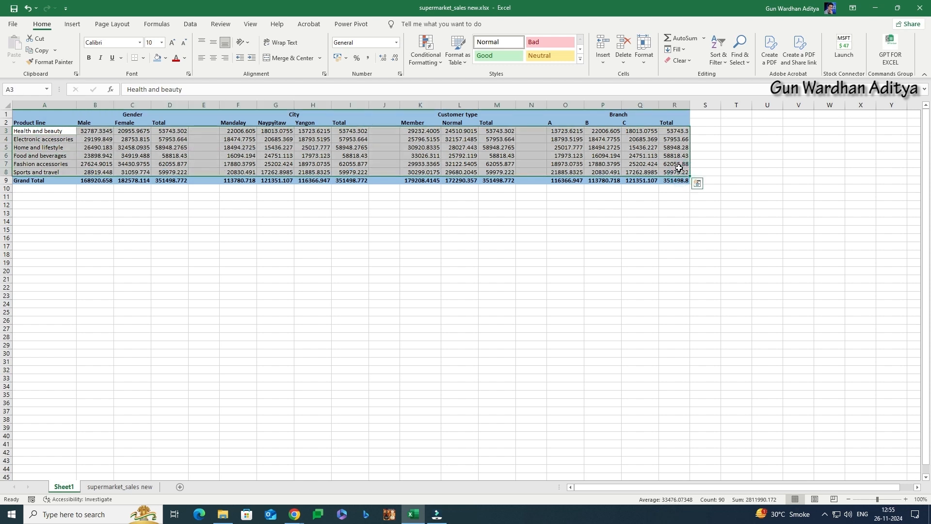
pyautogui.click(167, 58)
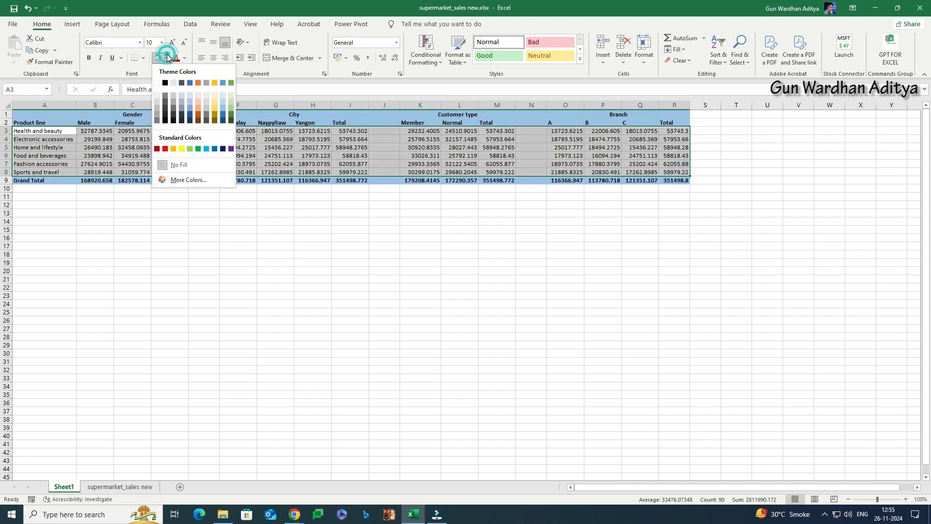
pyautogui.click(215, 99)
pyautogui.click(223, 164)
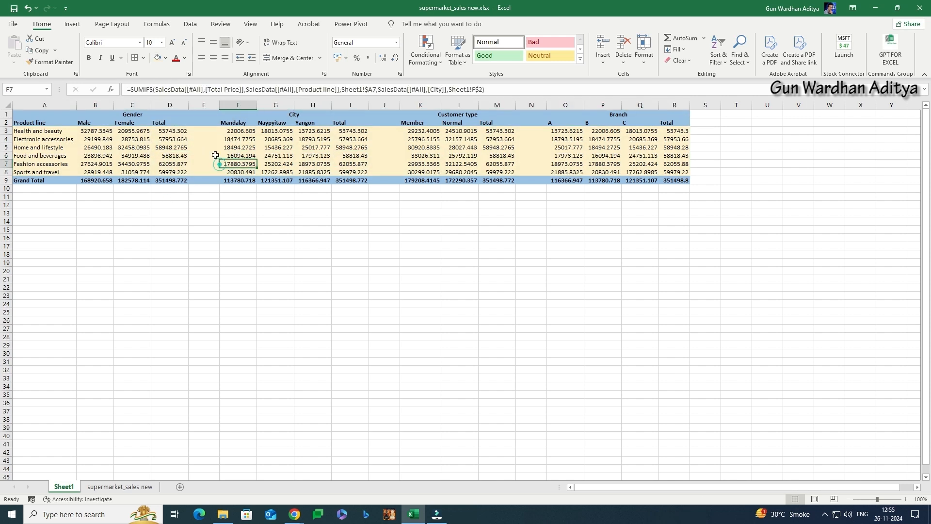
# Merge each blank separator column between the blocks into one cell: E1:E9, J1:J9 and N1:N9.
pyautogui.moveTo(204, 112); pyautogui.dragTo(204, 182)
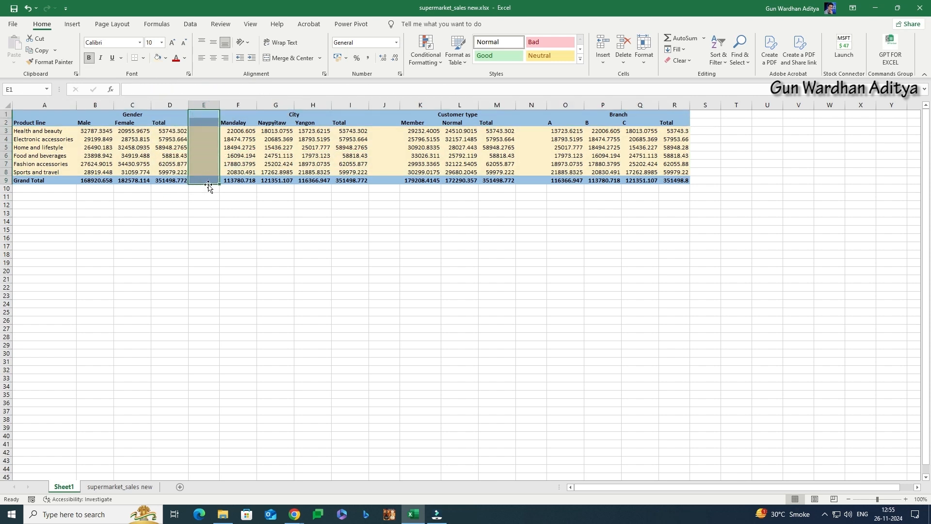
pyautogui.click(286, 62)
pyautogui.moveTo(384, 116); pyautogui.dragTo(383, 176)
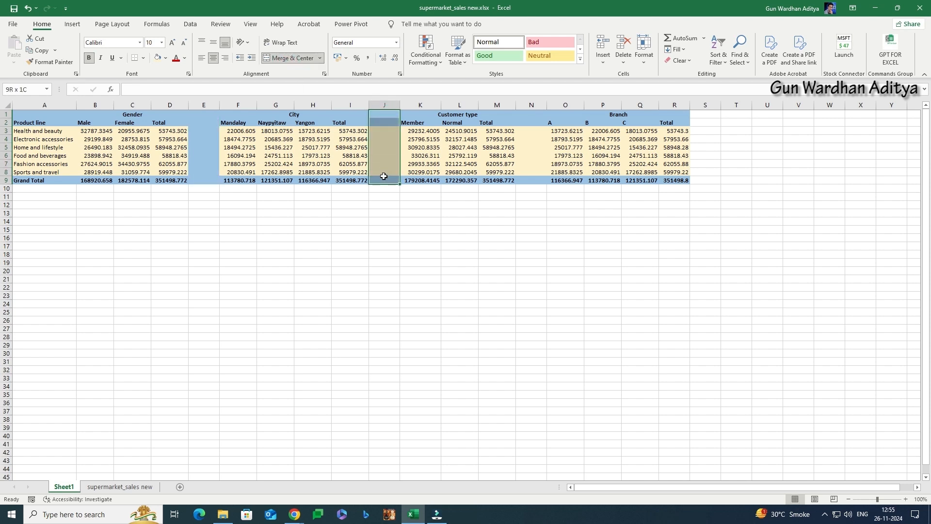
pyautogui.click(280, 60)
pyautogui.moveTo(536, 119); pyautogui.dragTo(536, 182)
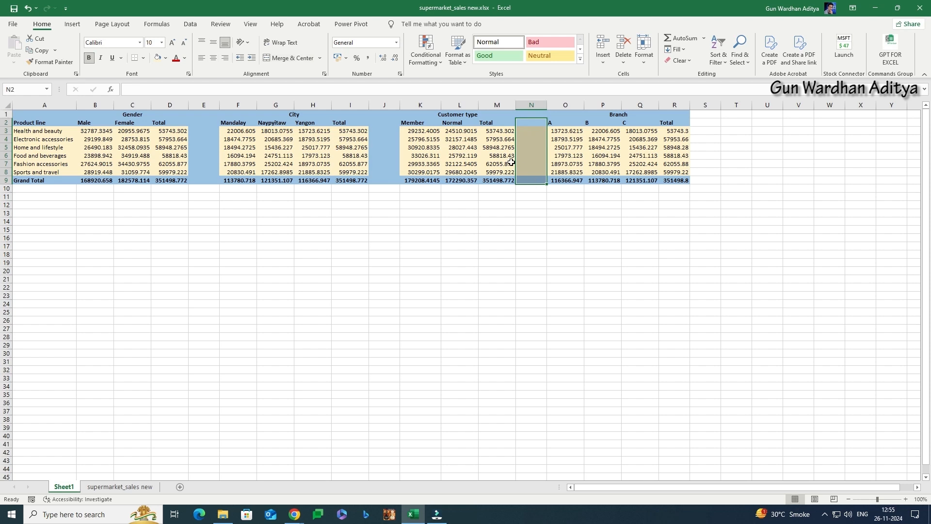
pyautogui.click(531, 115)
pyautogui.moveTo(531, 114); pyautogui.dragTo(536, 179)
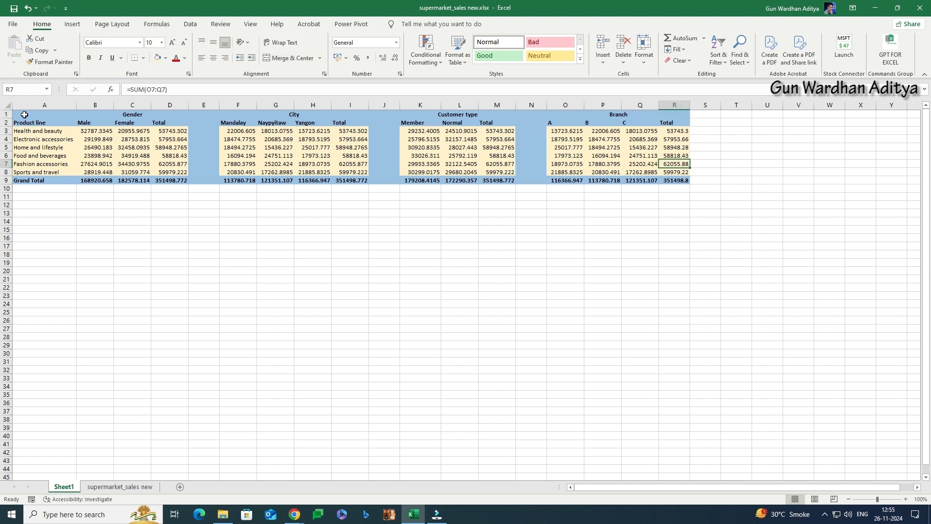
pyautogui.click(24, 114)
pyautogui.hotkey('ctrl', 'a')
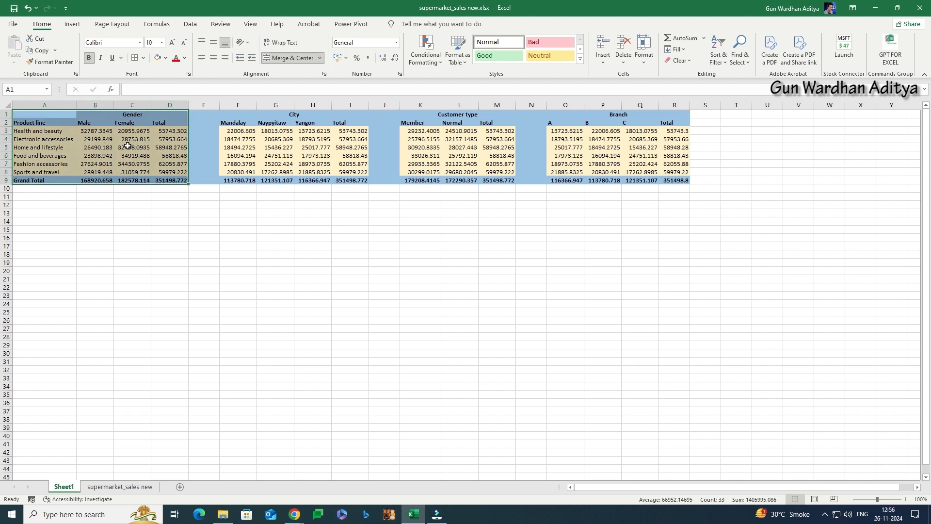
pyautogui.hotkey('ctrl', 'a')
pyautogui.click(92, 132)
# Apply All Borders with a dark blue line colour to the whole summary A1:R9.
pyautogui.click(41, 115)
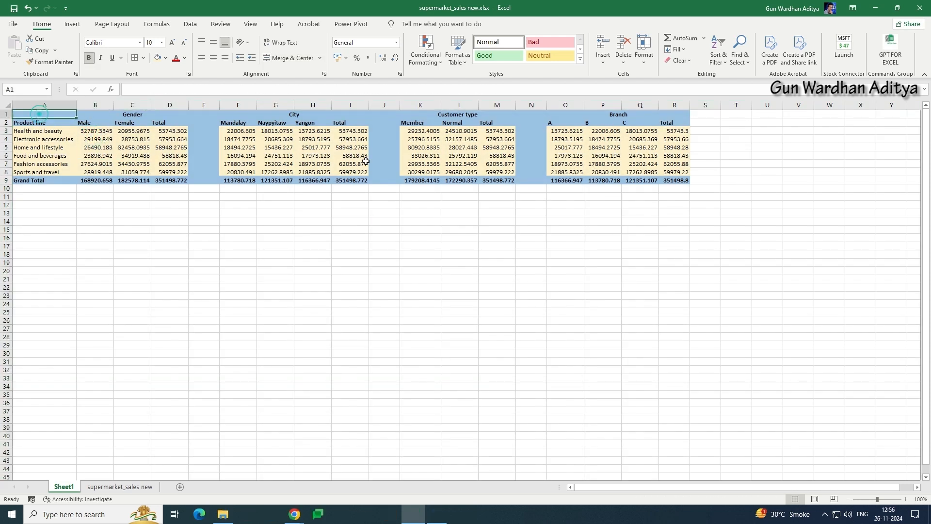
pyautogui.keyDown('shift'); pyautogui.click(682, 180); pyautogui.keyUp('shift')
pyautogui.click(166, 58)
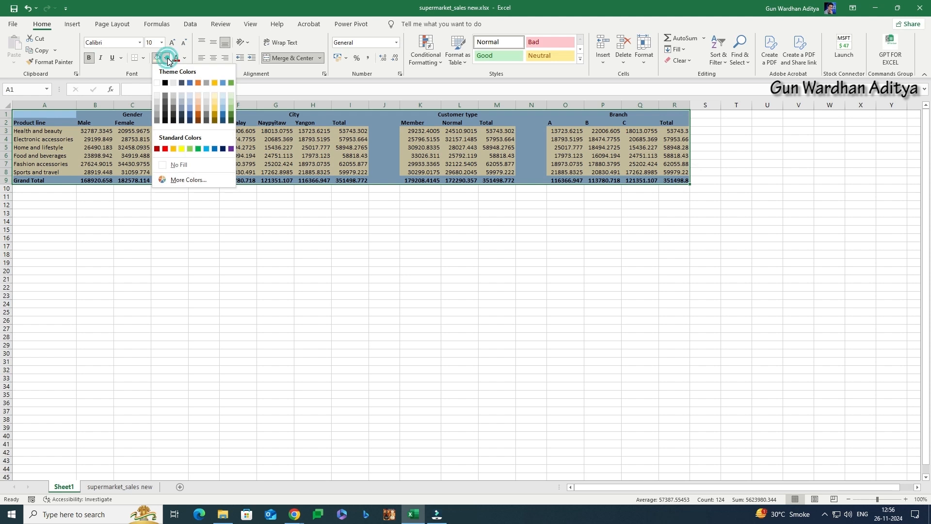
pyautogui.click(143, 58)
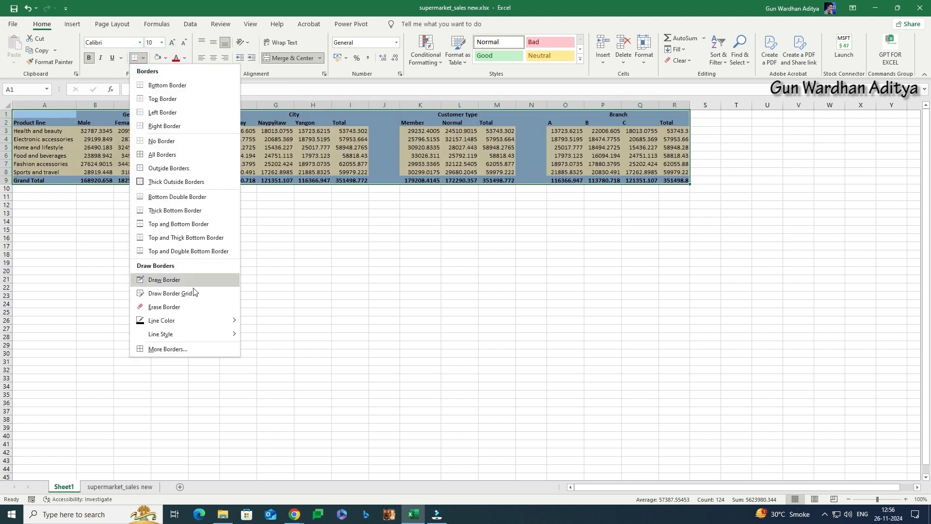
pyautogui.moveTo(190, 321)
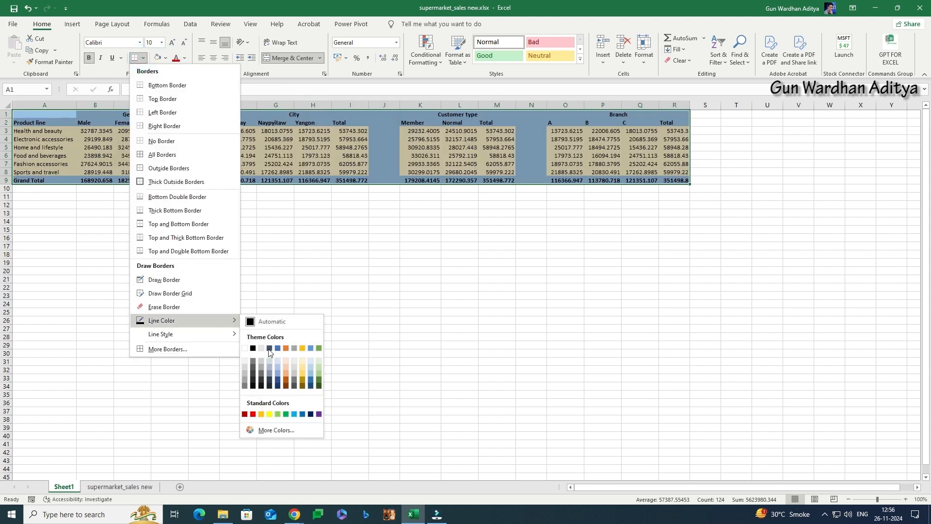
pyautogui.click(278, 381)
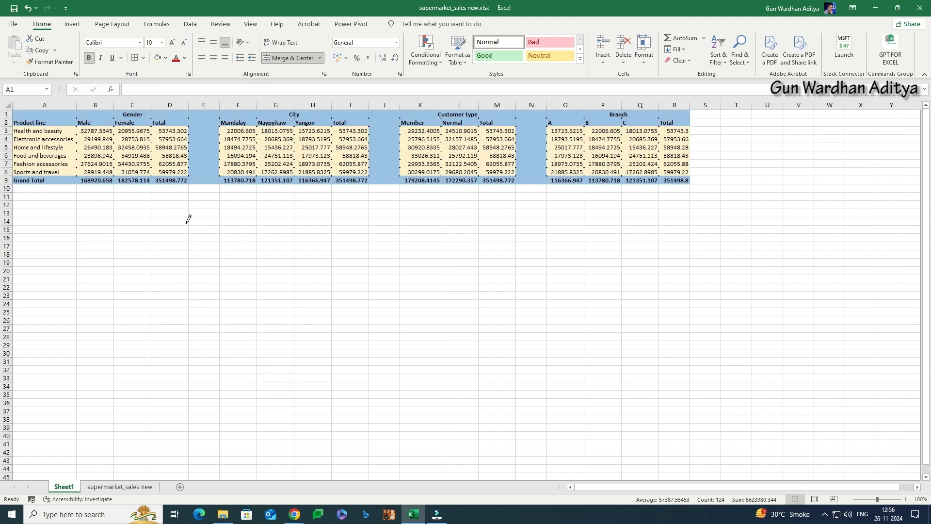
pyautogui.click(143, 57)
pyautogui.click(136, 155)
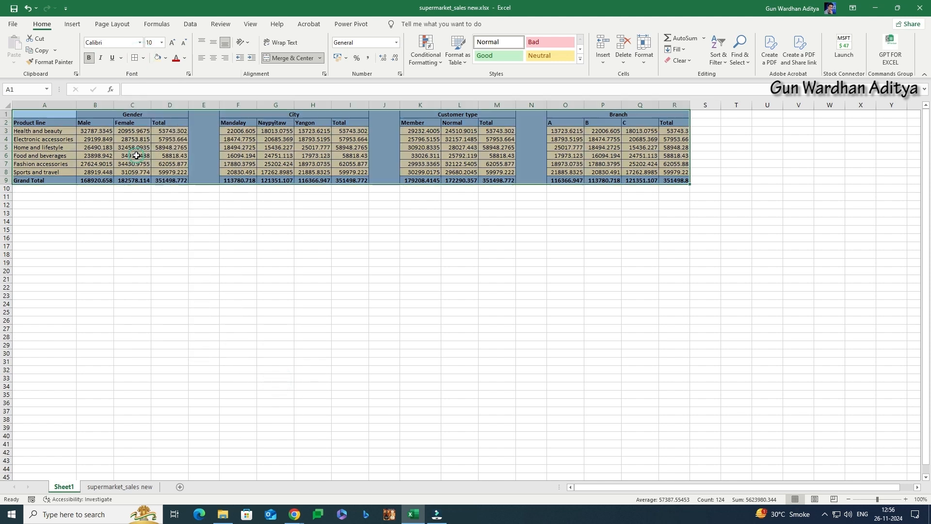
pyautogui.click(489, 178)
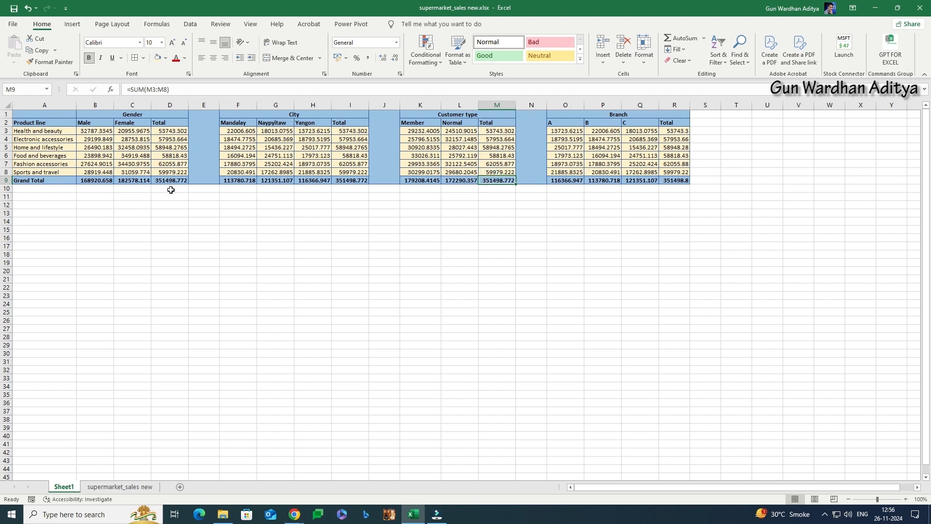
# Format the gender block values B3:D9 as Currency with the ₹ symbol and 2 decimal places.
pyautogui.click(101, 130)
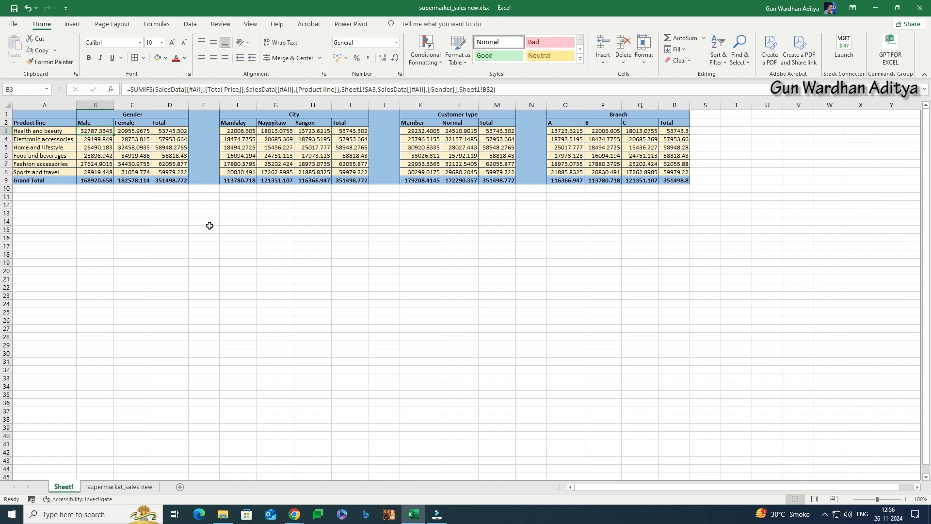
pyautogui.keyDown('shift'); pyautogui.click(182, 180); pyautogui.keyUp('shift')
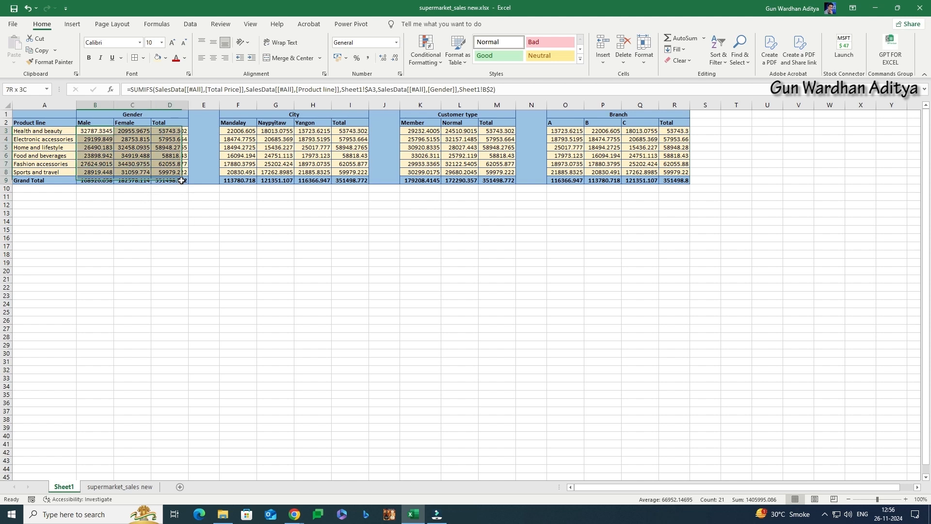
pyautogui.rightClick(166, 144)
pyautogui.click(217, 352)
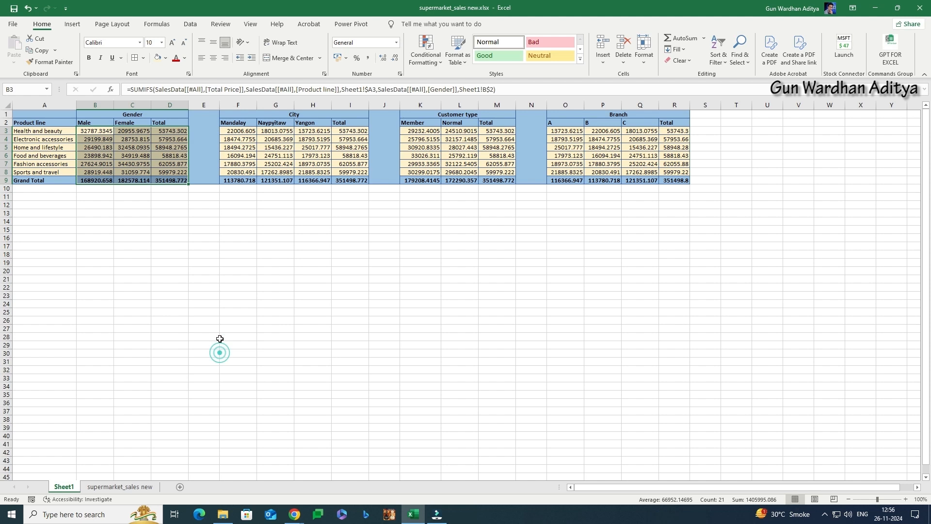
pyautogui.moveTo(252, 241); pyautogui.dragTo(521, 184)
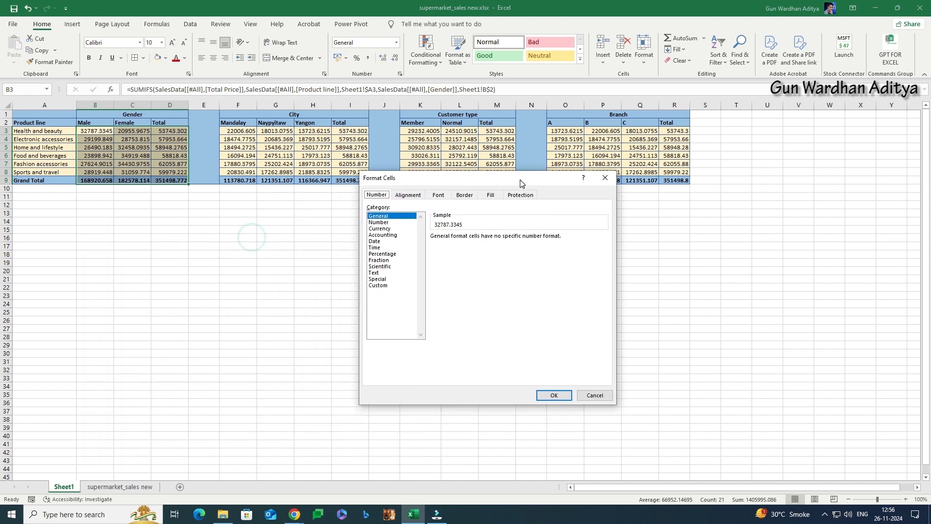
pyautogui.click(381, 229)
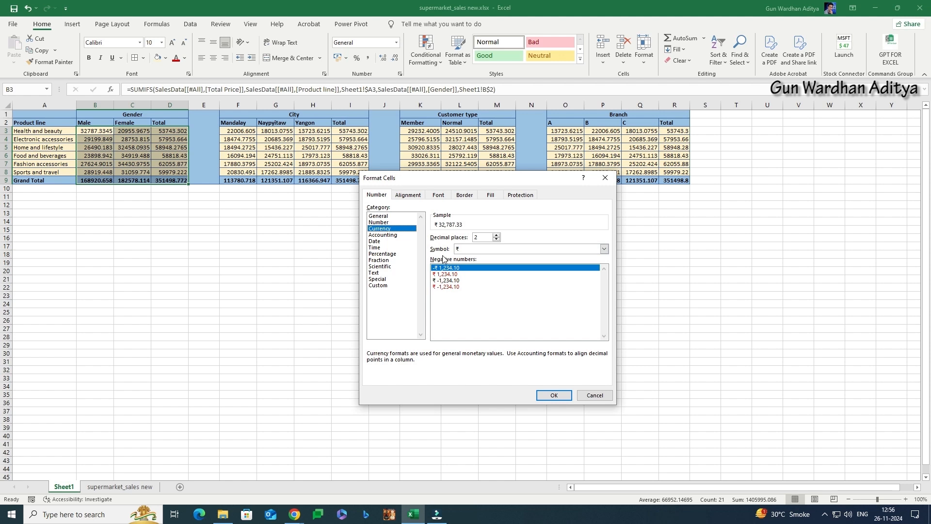
pyautogui.click(553, 395)
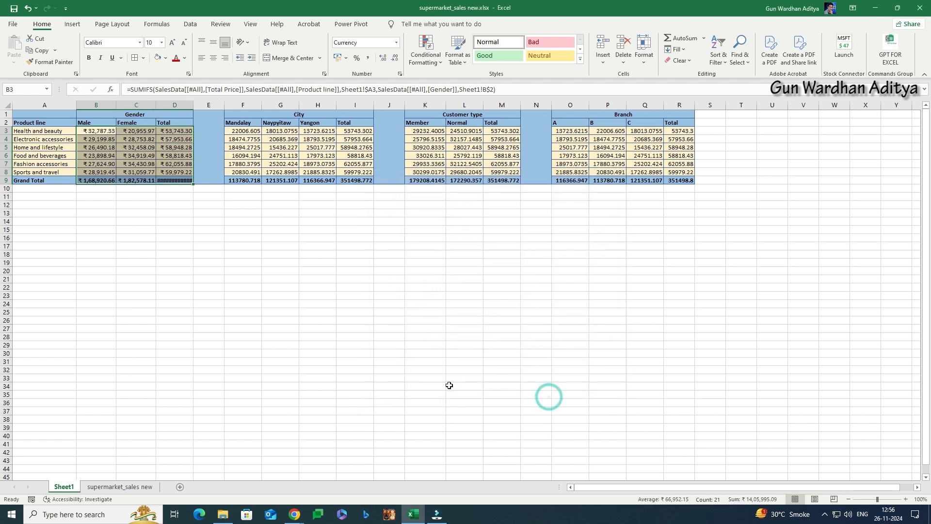
# Format the city block values F3:I9 as Currency with the ₹ symbol and 2 decimal places.
pyautogui.click(241, 132)
pyautogui.keyDown('shift'); pyautogui.click(364, 178); pyautogui.keyUp('shift')
pyautogui.rightClick(364, 182)
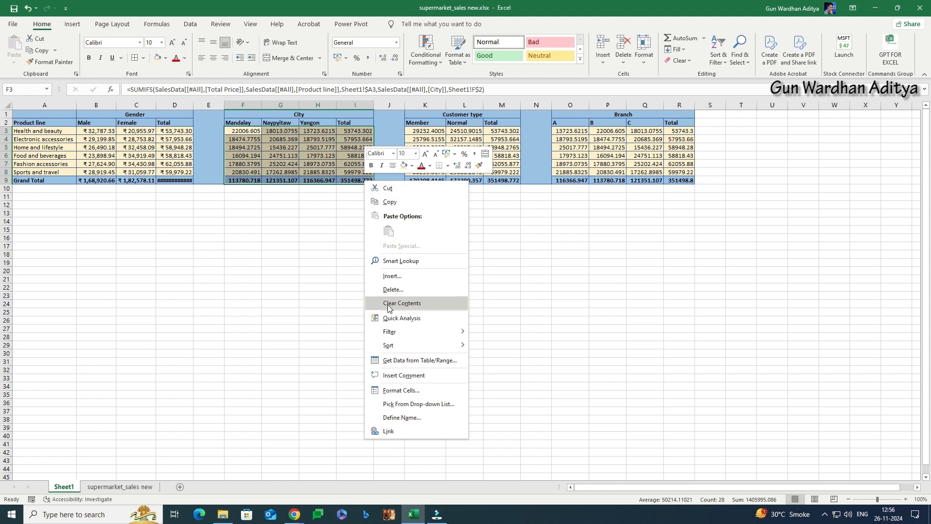
pyautogui.click(399, 391)
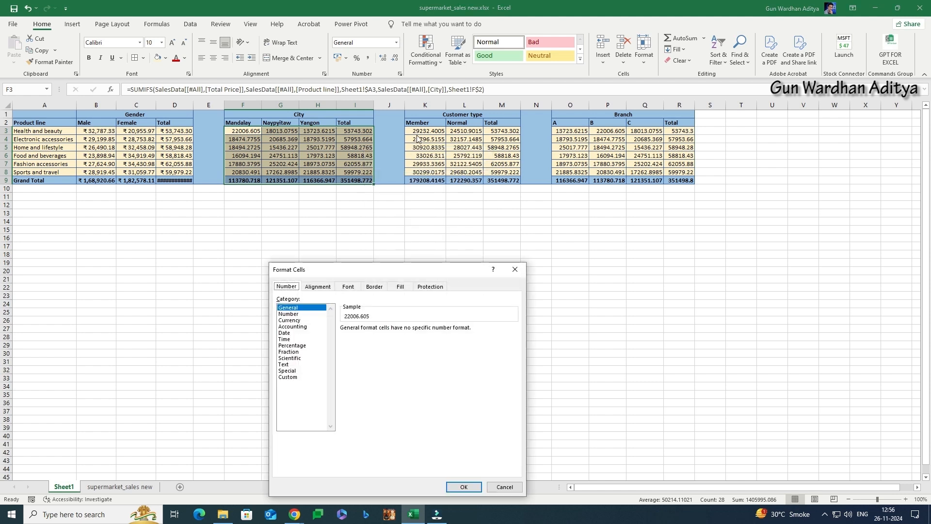
pyautogui.click(294, 326)
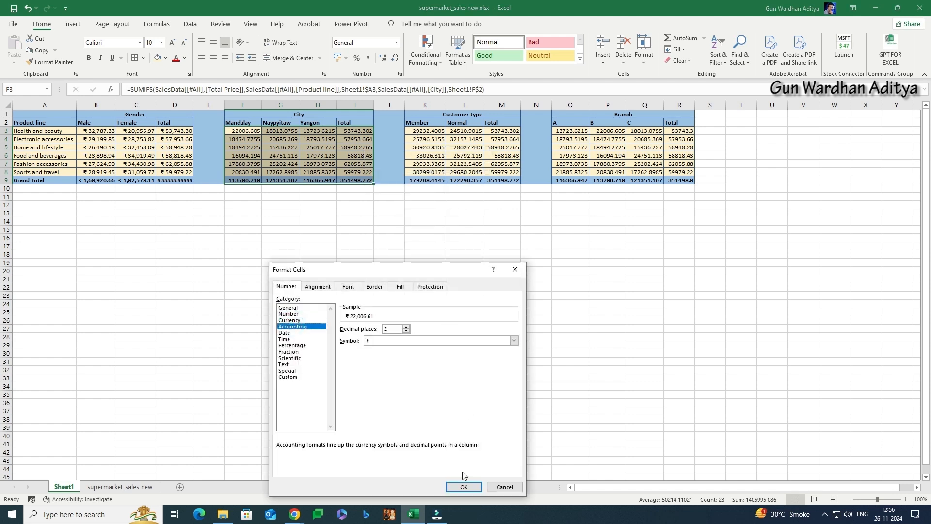
pyautogui.press('Up')
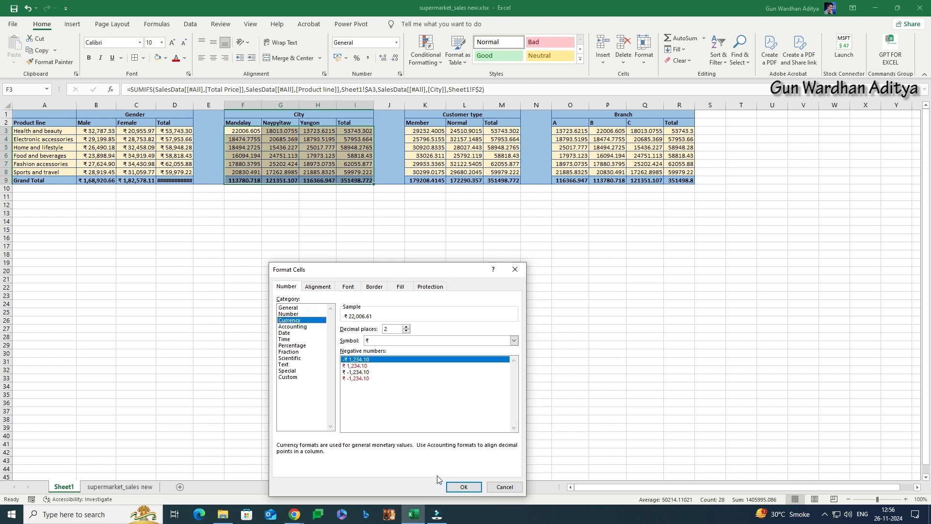
pyautogui.click(462, 487)
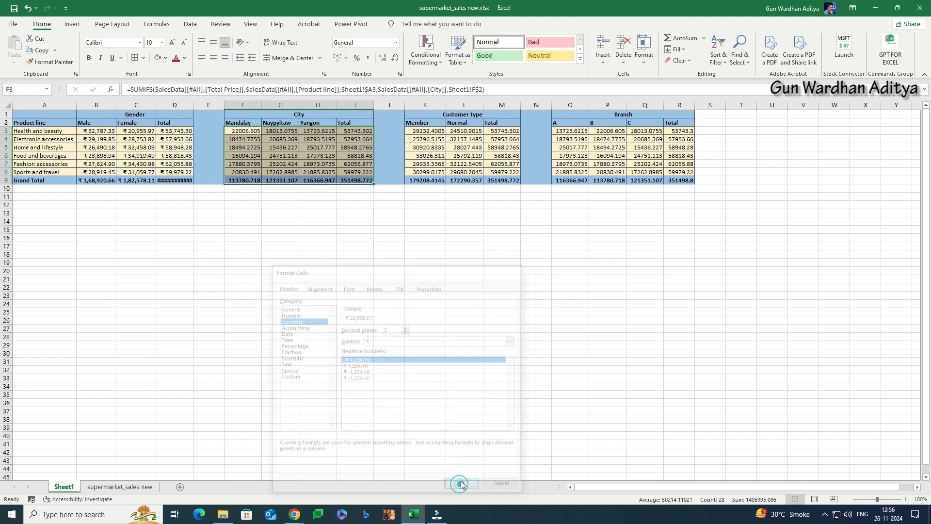
# Format the customer type block K3:M9 and branch block O3:R9 together as Currency with the ₹ symbol and 2 decimal places.
pyautogui.click(427, 130)
pyautogui.keyDown('shift'); pyautogui.click(522, 180); pyautogui.keyUp('shift')
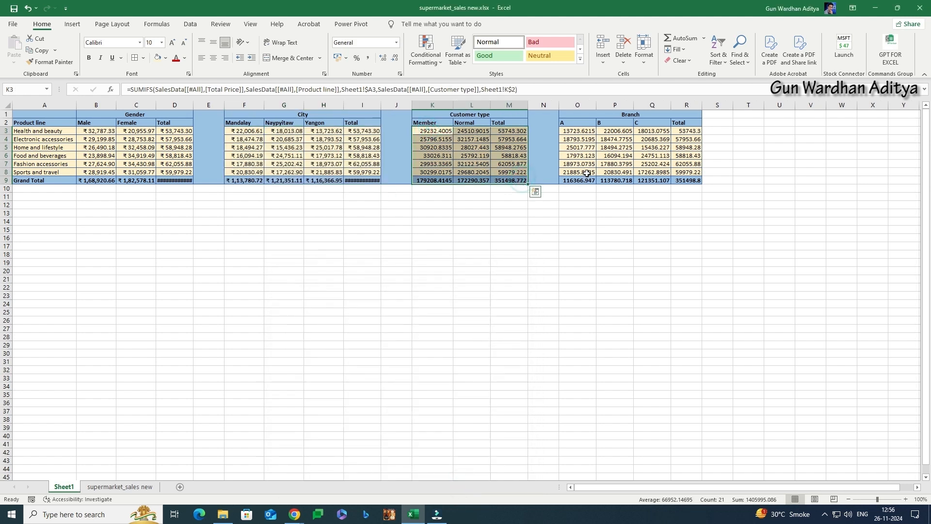
pyautogui.keyDown('ctrl'); pyautogui.click(572, 133); pyautogui.keyUp('ctrl')
pyautogui.keyDown('shift'); pyautogui.click(696, 180); pyautogui.keyUp('shift')
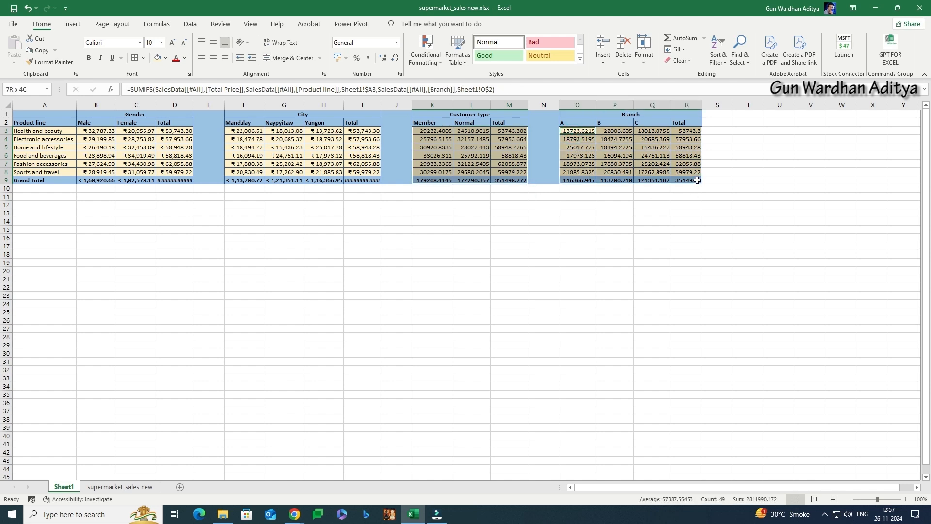
pyautogui.rightClick(698, 181)
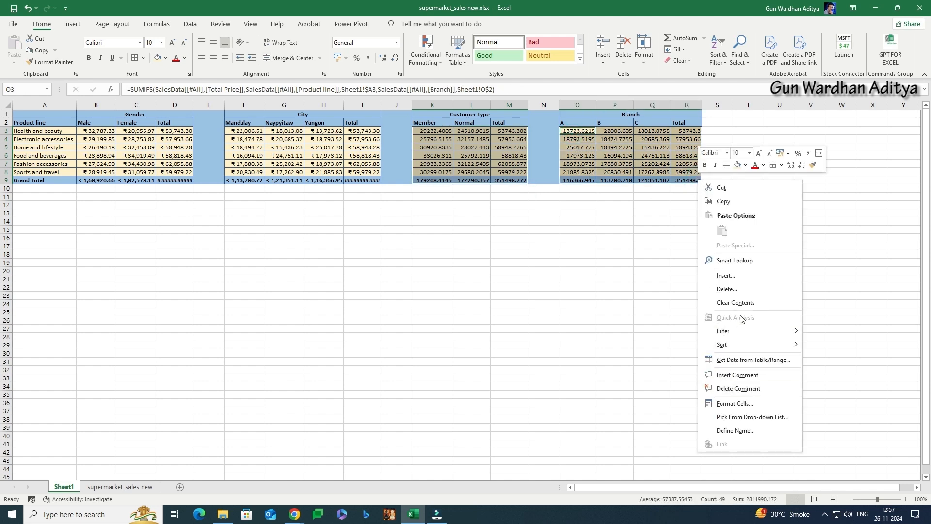
pyautogui.click(735, 403)
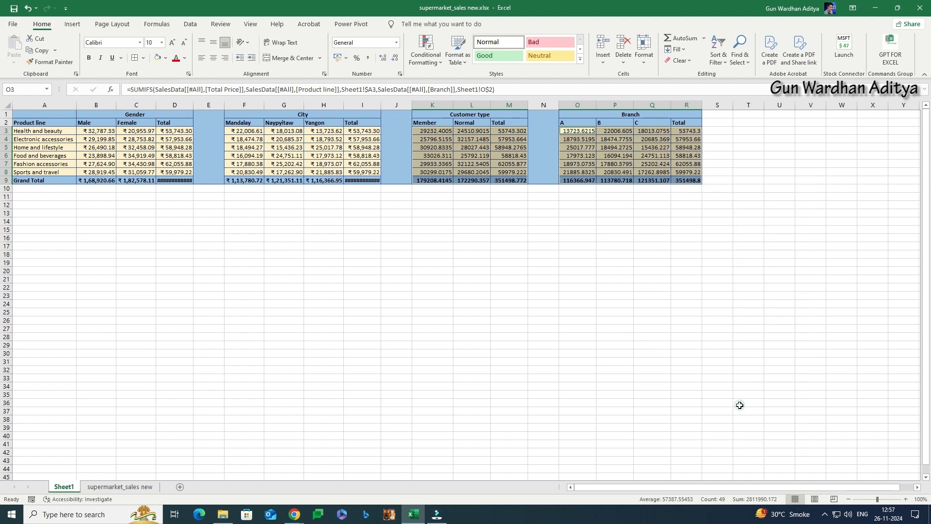
pyautogui.click(638, 325)
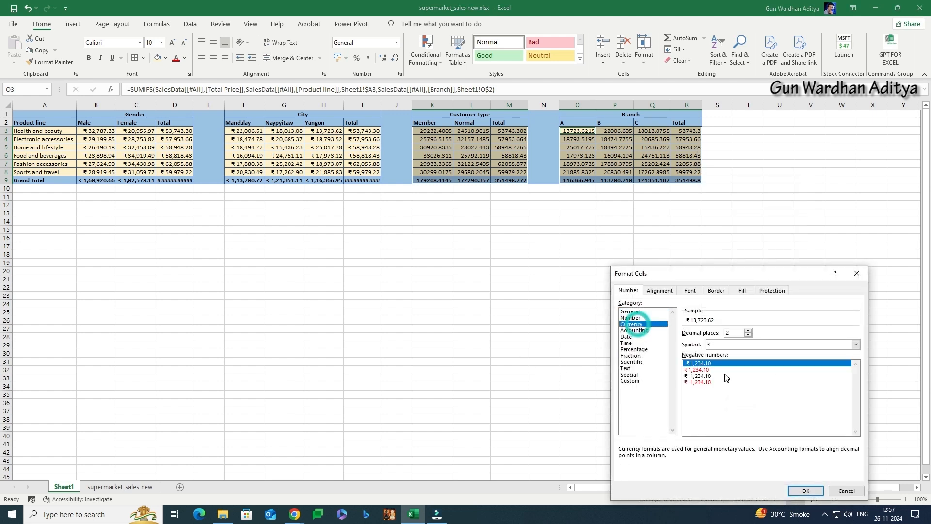
pyautogui.click(802, 491)
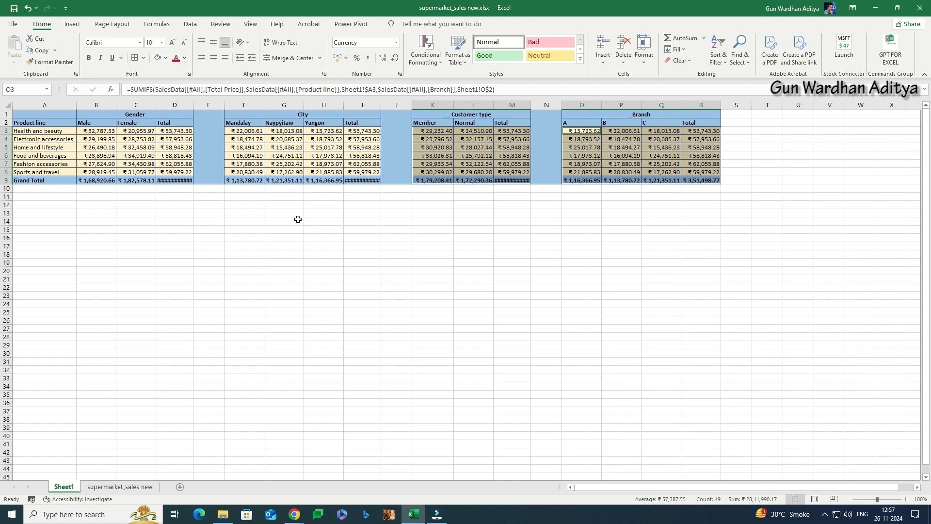
# AutoFit the width of all columns on the sheet and compare the grand totals of the four blocks.
pyautogui.click(8, 104)
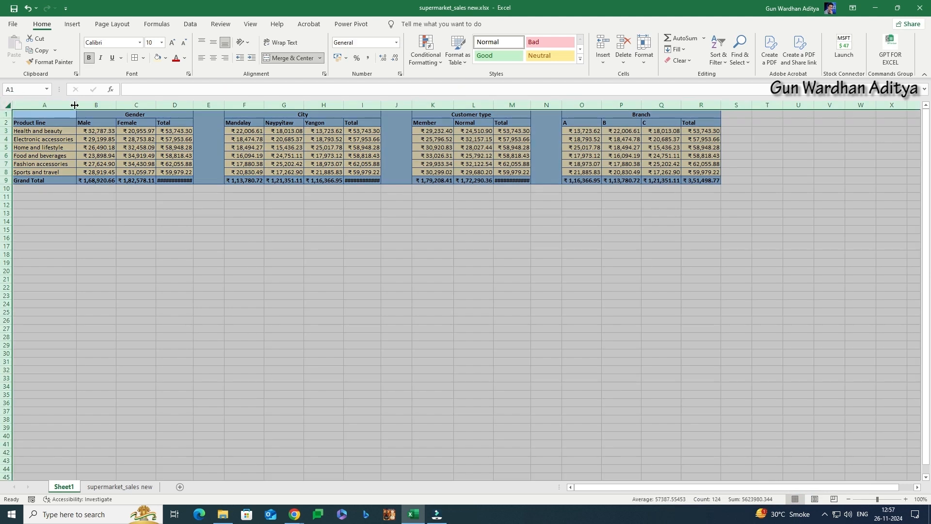
pyautogui.doubleClick(76, 105)
pyautogui.click(168, 130)
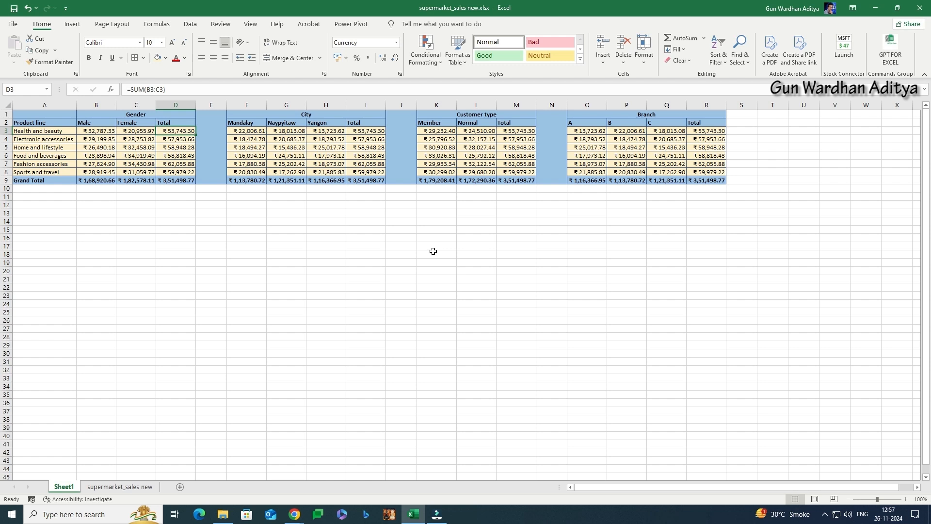
pyautogui.click(173, 123)
pyautogui.click(185, 182)
pyautogui.click(366, 181)
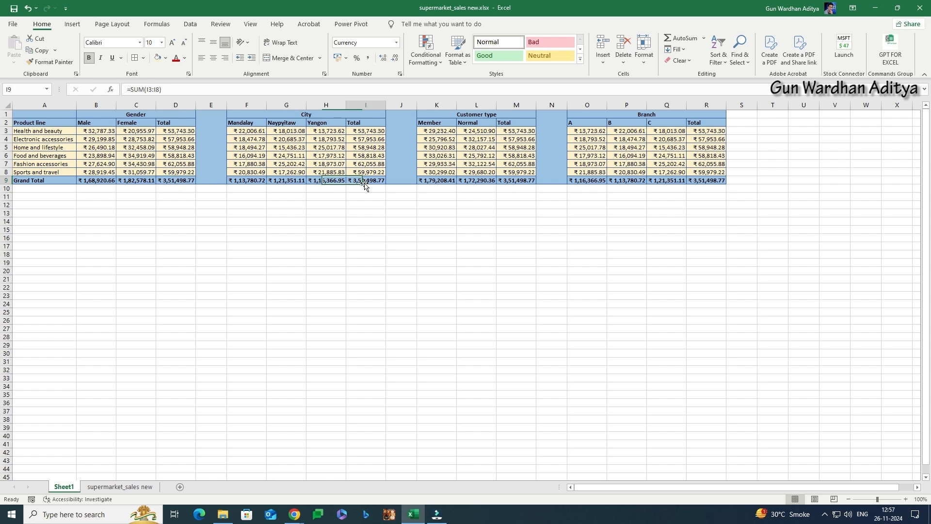
pyautogui.click(522, 182)
pyautogui.click(708, 181)
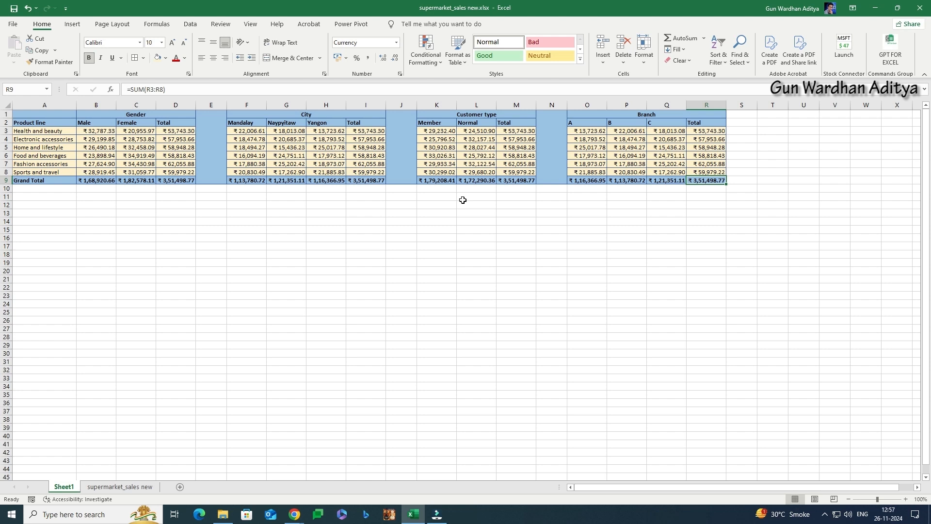
# Apply the Green - Yellow Color Scale conditional formatting to the Male sales values B3:B8.
pyautogui.click(88, 131)
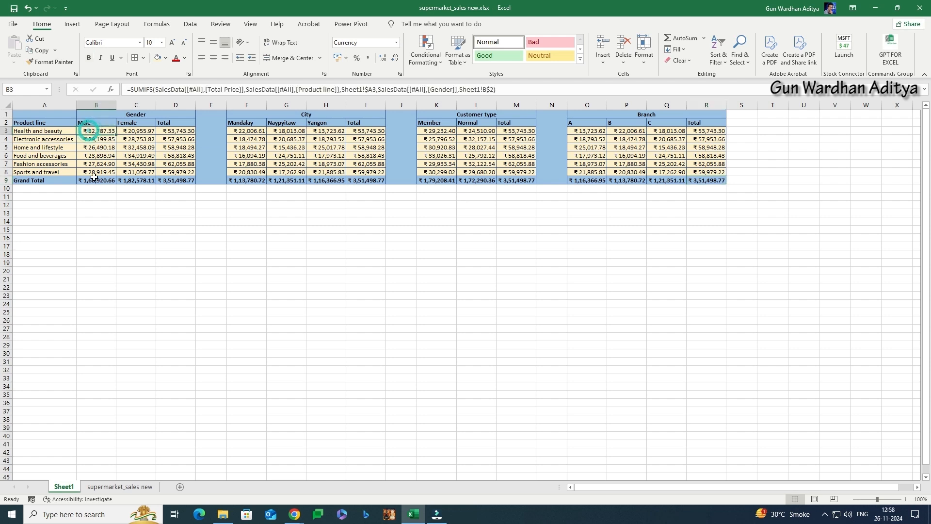
pyautogui.keyDown('shift'); pyautogui.click(96, 174); pyautogui.keyUp('shift')
pyautogui.click(426, 53)
pyautogui.moveTo(453, 75)
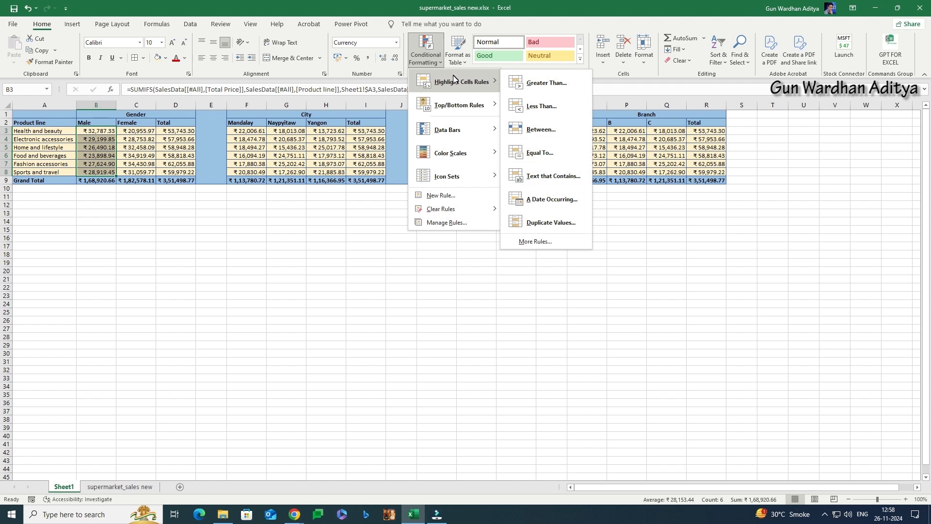
pyautogui.moveTo(451, 153)
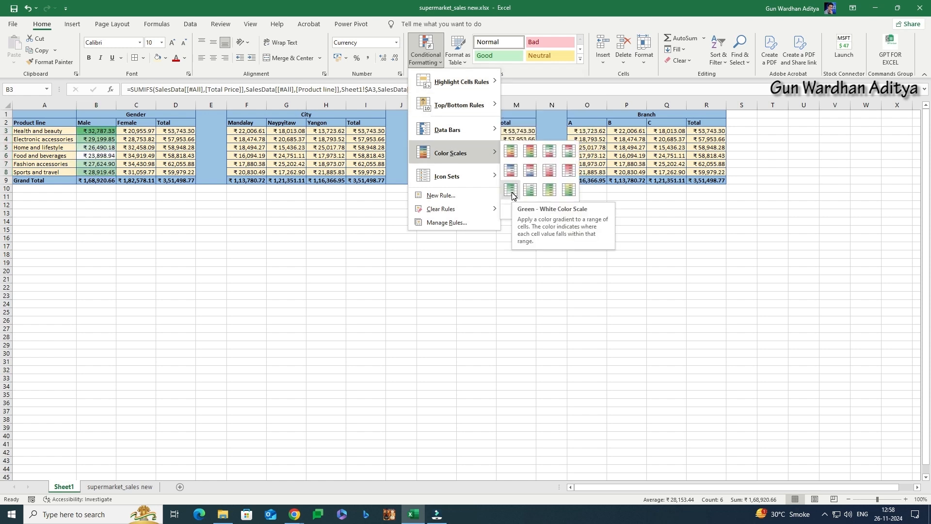
pyautogui.click(549, 191)
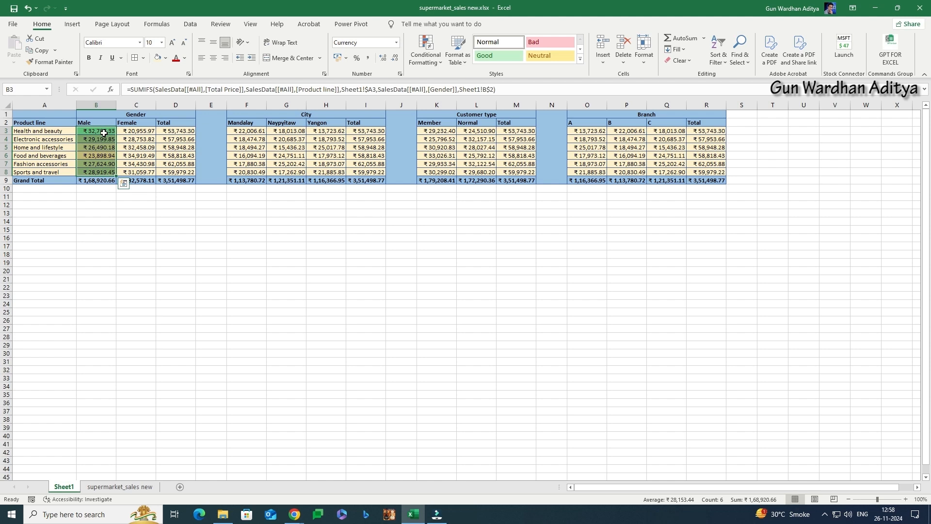
# Apply the Green - Yellow Color Scale separately to the Female values C3:C8 and the gender Total values D3:D8.
pyautogui.moveTo(136, 131); pyautogui.dragTo(183, 172)
pyautogui.click(425, 54)
pyautogui.moveTo(446, 151)
pyautogui.click(549, 191)
pyautogui.click(175, 131)
pyautogui.click(426, 55)
pyautogui.click(550, 190)
# Apply the Green - Yellow Color Scale separately to the Mandalay values F3:F8 and the Naypyitaw values G3:G8.
pyautogui.moveTo(246, 131); pyautogui.dragTo(247, 172)
pyautogui.click(425, 54)
pyautogui.click(550, 190)
pyautogui.moveTo(286, 131); pyautogui.dragTo(287, 172)
pyautogui.click(426, 55)
pyautogui.click(550, 191)
# Apply the Green - Yellow Color Scale separately to the Yangon values H3:H8 and the city Total values I3:I8.
pyautogui.click(333, 132)
pyautogui.moveTo(333, 132); pyautogui.dragTo(333, 172)
pyautogui.click(425, 54)
pyautogui.click(550, 190)
pyautogui.moveTo(368, 131); pyautogui.dragTo(380, 172)
pyautogui.click(425, 54)
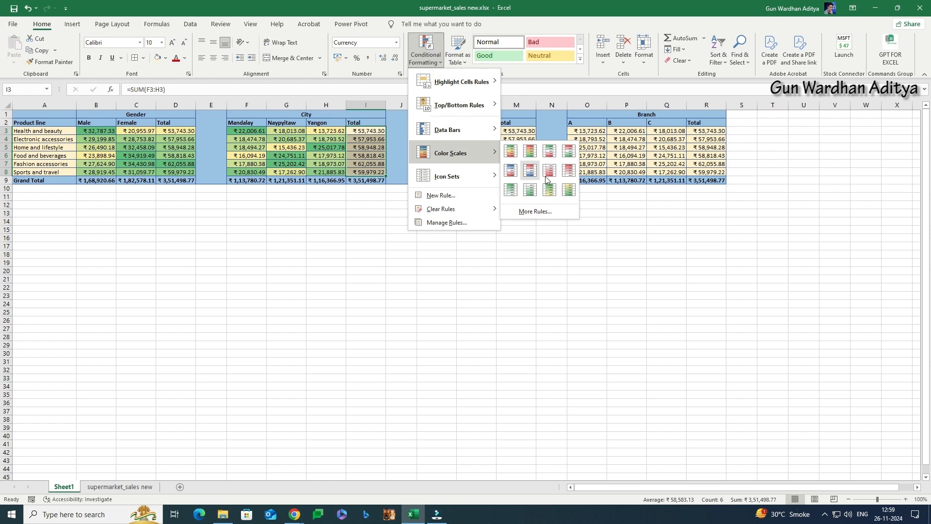
pyautogui.click(550, 191)
# Apply the Green - Yellow Color Scale separately to each customer type column: Member K3:K8, Normal L3:L8 and Total M3:M8.
pyautogui.moveTo(437, 131); pyautogui.dragTo(436, 171)
pyautogui.click(426, 55)
pyautogui.click(550, 190)
pyautogui.moveTo(472, 131); pyautogui.dragTo(477, 172)
pyautogui.click(426, 55)
pyautogui.click(549, 191)
pyautogui.moveTo(516, 131); pyautogui.dragTo(516, 171)
pyautogui.click(425, 54)
pyautogui.click(544, 188)
# Apply the Green - Yellow Color Scale separately to the branch A values O3:O8 and the branch B values P3:P8.
pyautogui.moveTo(587, 131); pyautogui.dragTo(587, 171)
pyautogui.click(426, 54)
pyautogui.click(545, 186)
pyautogui.moveTo(626, 131); pyautogui.dragTo(626, 172)
pyautogui.click(425, 54)
pyautogui.moveTo(487, 161)
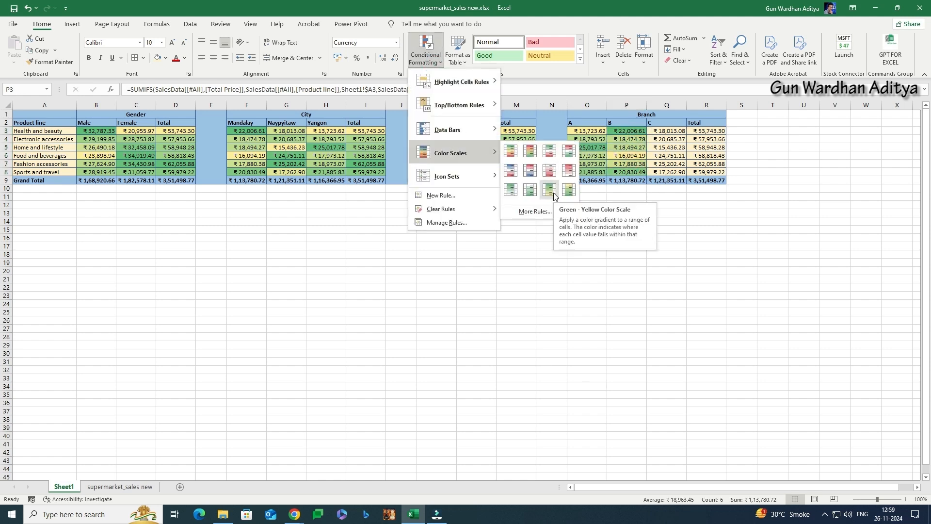
pyautogui.click(550, 190)
# Apply the Green - Yellow Color Scale separately to the branch C values Q3:Q8 and the branch Total values R3:R8.
pyautogui.moveTo(667, 131); pyautogui.dragTo(666, 172)
pyautogui.click(425, 54)
pyautogui.moveTo(446, 152)
pyautogui.click(550, 190)
pyautogui.moveTo(707, 131); pyautogui.dragTo(706, 171)
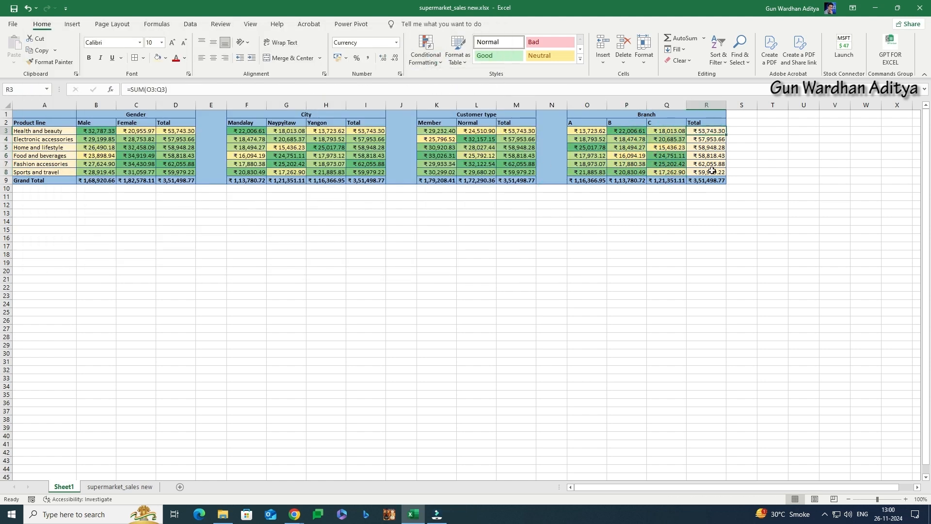
pyautogui.click(425, 55)
pyautogui.click(550, 190)
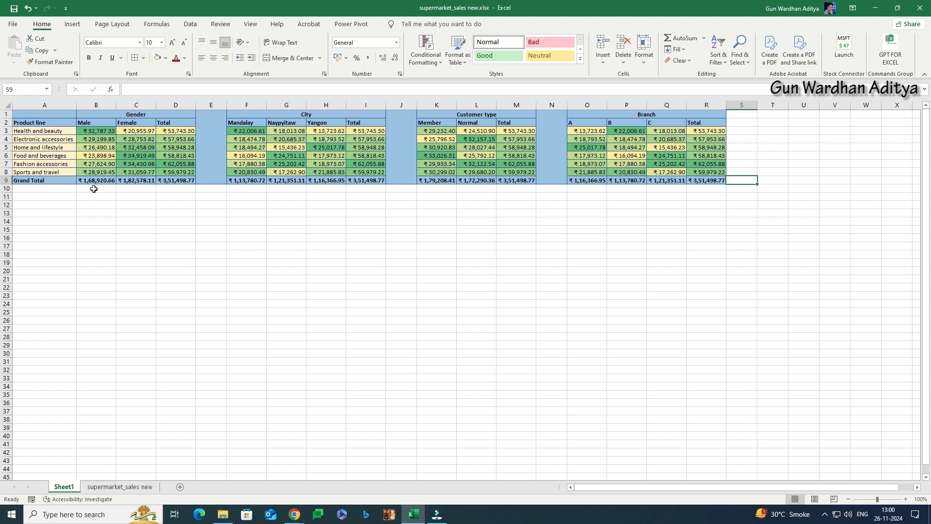
# Add the coloured three-arrow icon set to the Male and Female grand totals B9:C9.
pyautogui.moveTo(95, 181); pyautogui.dragTo(136, 180)
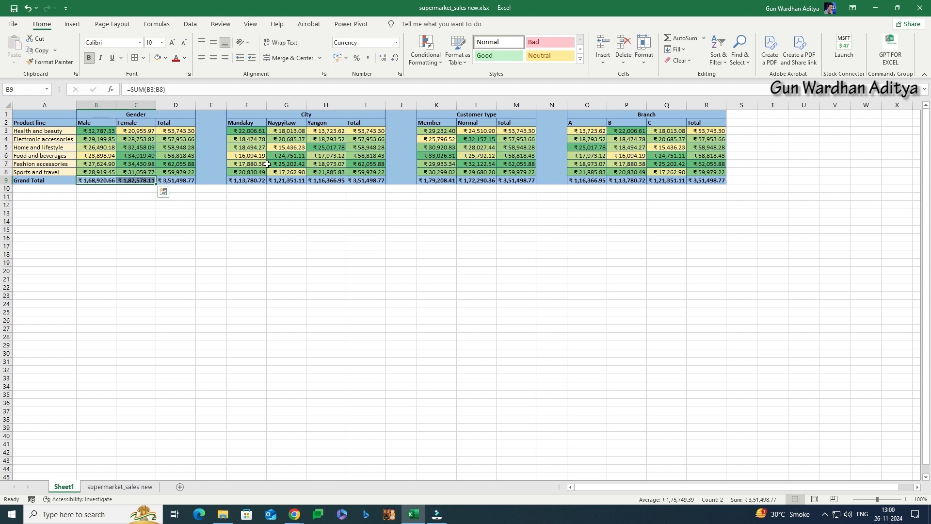
pyautogui.click(425, 53)
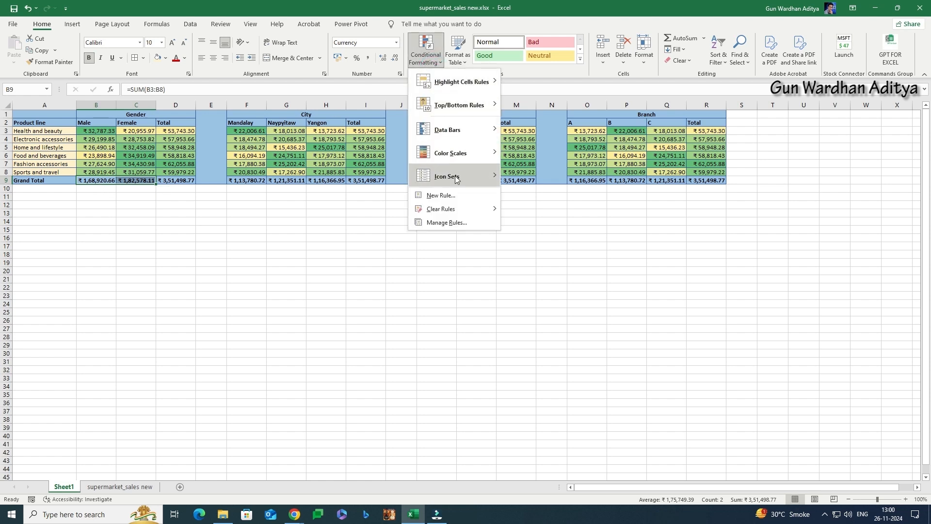
pyautogui.moveTo(456, 180)
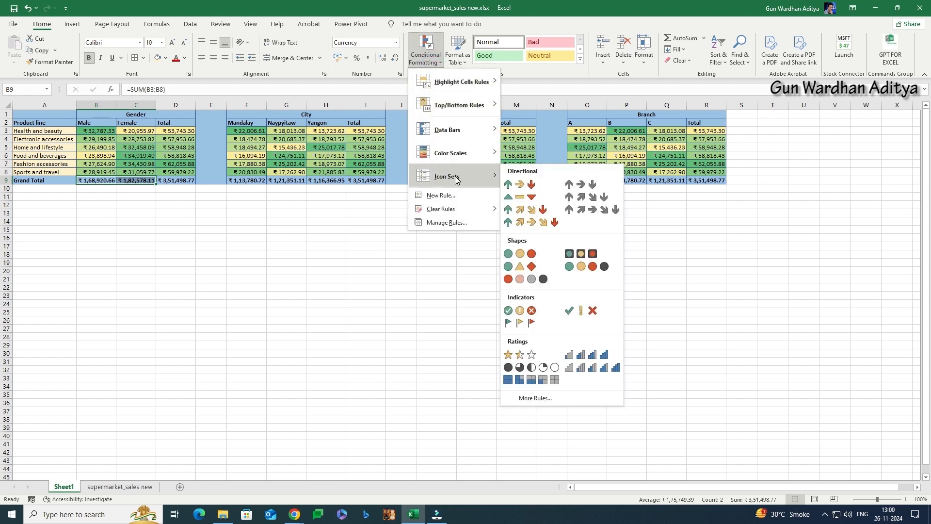
pyautogui.click(522, 190)
# Add the coloured three-arrow icon set to the Mandalay, Naypyitaw and Yangon grand totals F9:H9.
pyautogui.moveTo(245, 180); pyautogui.dragTo(287, 181)
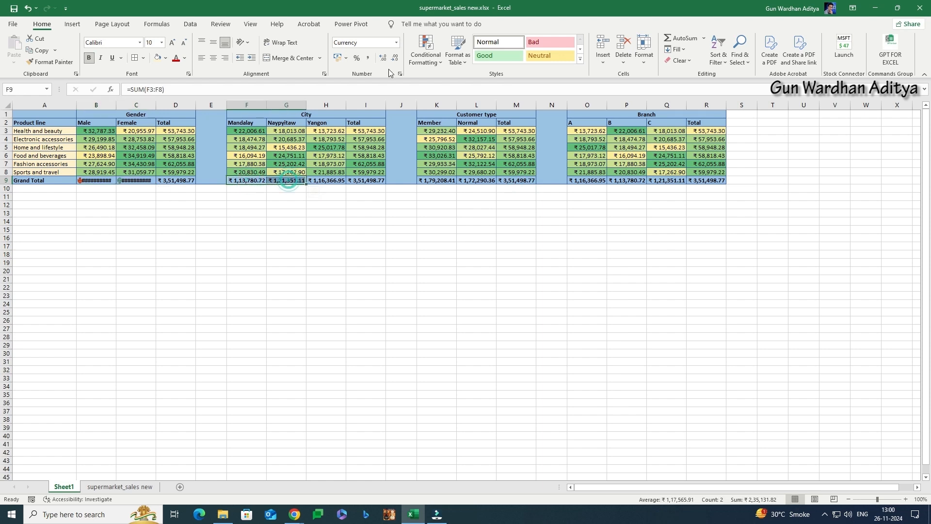
pyautogui.click(425, 51)
pyautogui.moveTo(459, 160)
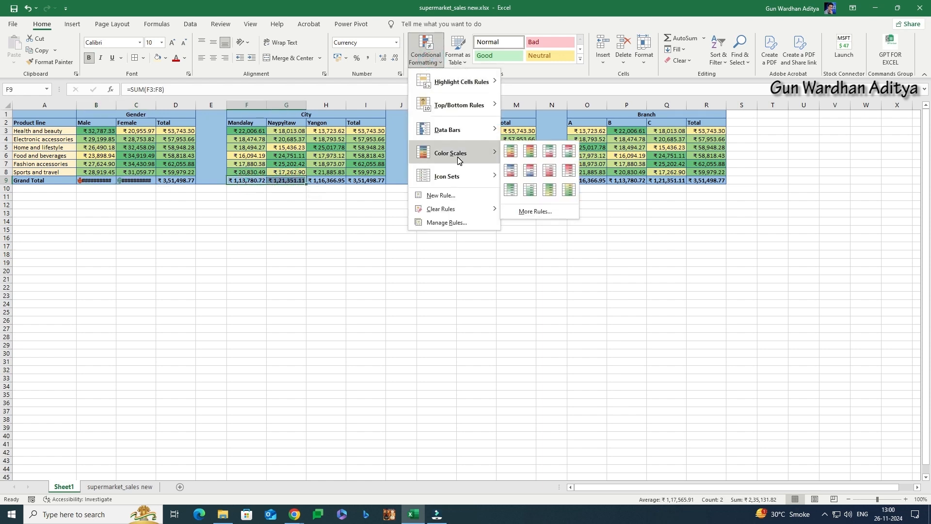
pyautogui.moveTo(246, 181); pyautogui.dragTo(338, 182)
pyautogui.click(437, 59)
pyautogui.moveTo(446, 177)
pyautogui.click(523, 190)
# Add the coloured three-arrow icon set separately to the customer type grand totals K9:L9 and the branch grand totals O9:Q9.
pyautogui.moveTo(436, 181); pyautogui.dragTo(475, 180)
pyautogui.click(426, 51)
pyautogui.click(525, 183)
pyautogui.moveTo(587, 181); pyautogui.dragTo(661, 183)
pyautogui.click(425, 51)
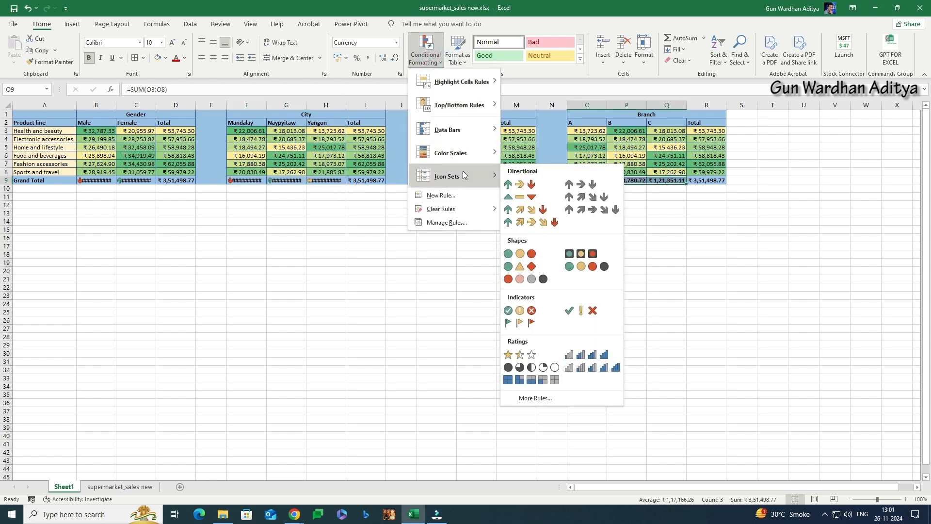
pyautogui.click(519, 184)
# AutoFit all columns to the grand totals with icons, and review the totals of the branch, customer type and gender blocks.
pyautogui.hotkey('ctrl', 'a')
pyautogui.doubleClick(76, 105)
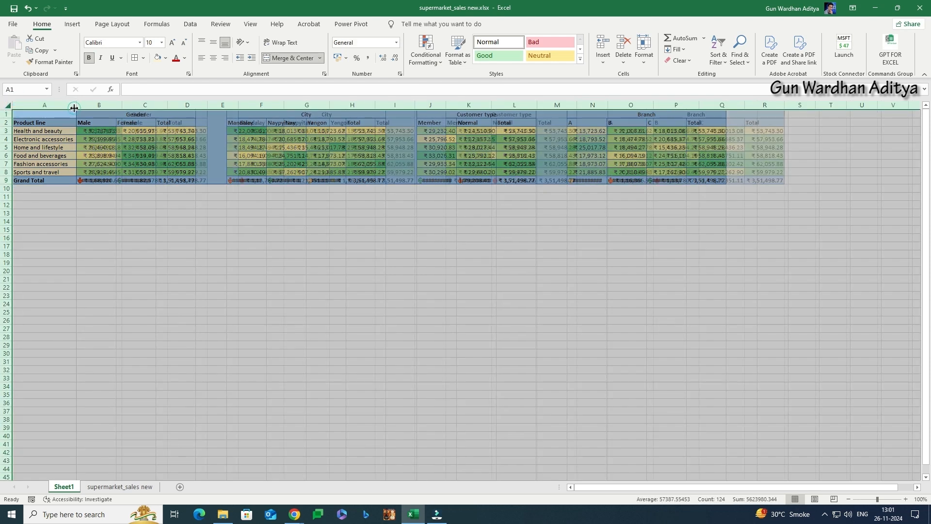
pyautogui.click(181, 148)
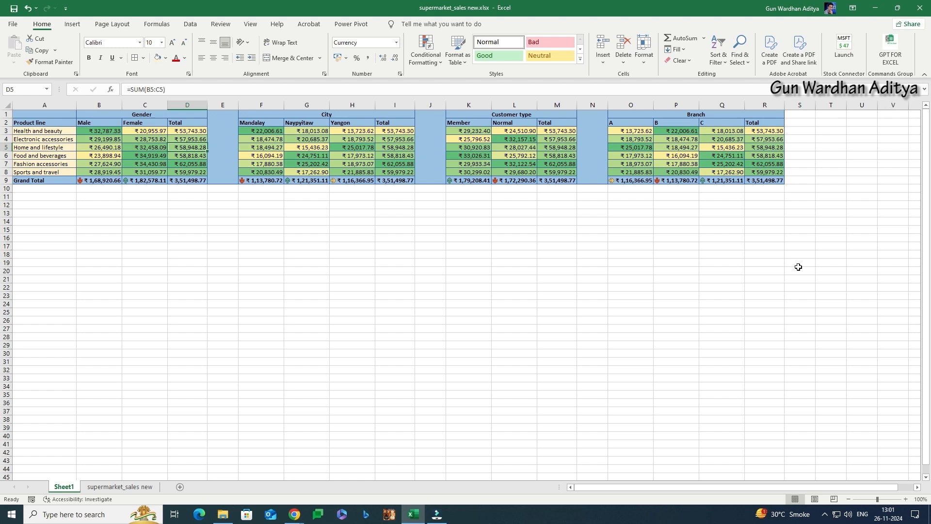
pyautogui.click(721, 179)
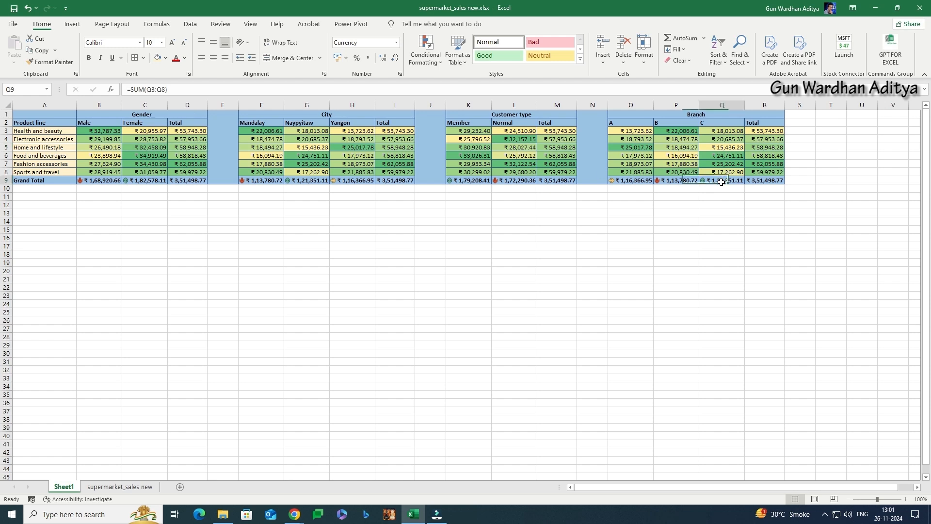
pyautogui.click(469, 181)
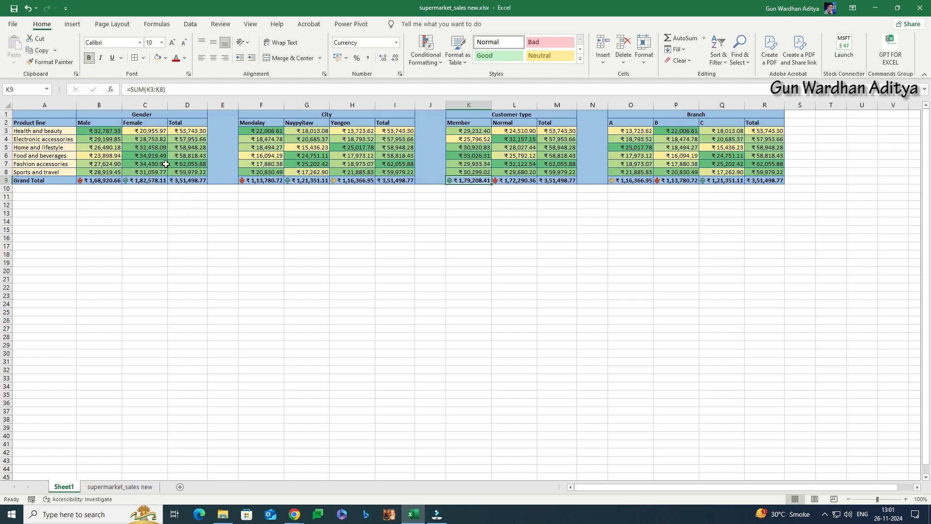
pyautogui.click(134, 180)
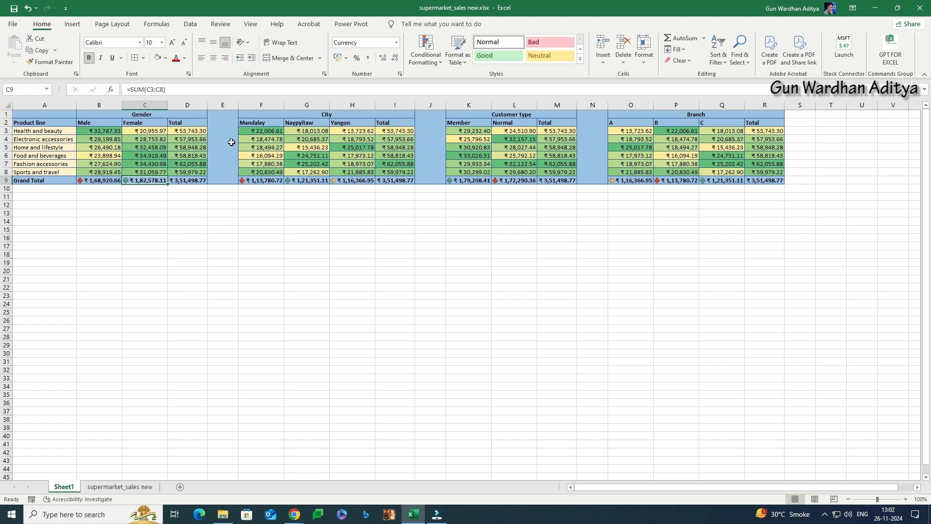
pyautogui.click(71, 117)
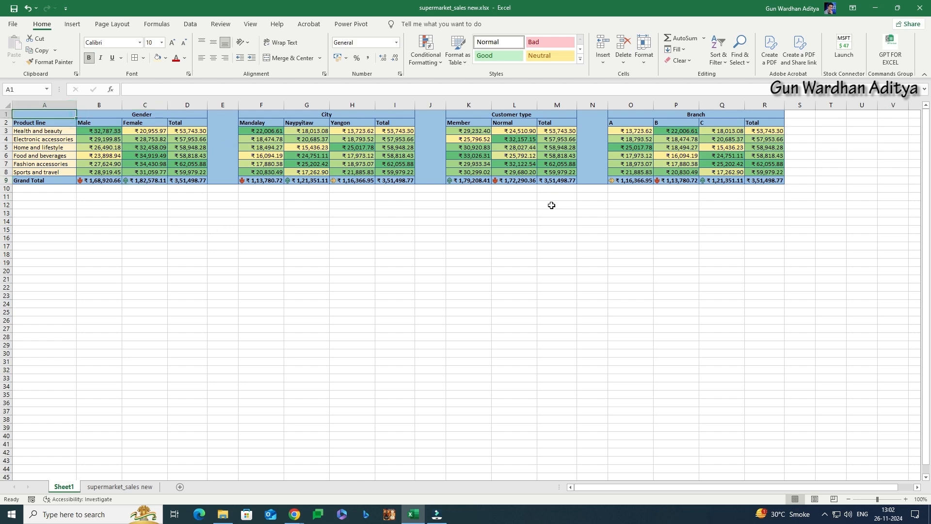
# Copy the whole summary block A1:R9 to rows 11 to 19 and select the Health and beauty Male cell B13.
pyautogui.click(217, 258)
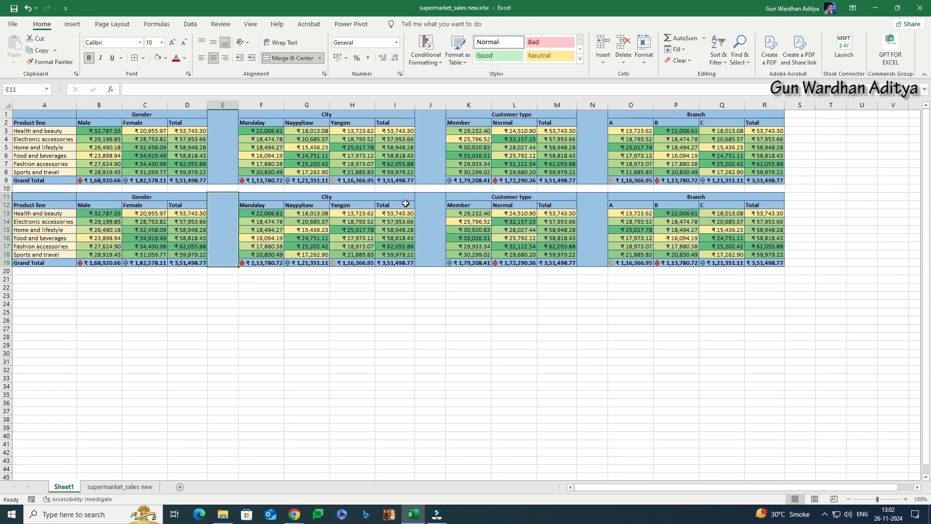
pyautogui.click(110, 215)
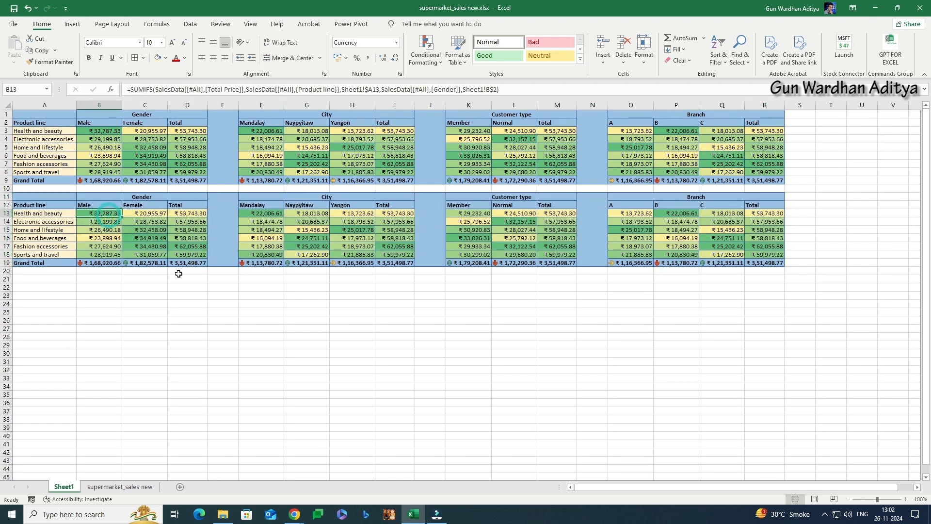
pyautogui.click(139, 487)
pyautogui.click(65, 218)
pyautogui.hotkey('ctrl', 'Up')
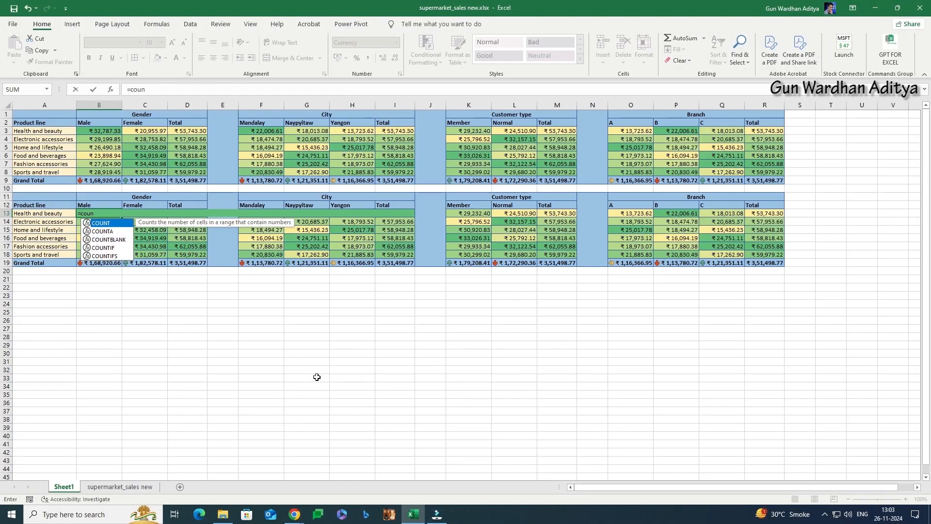
# Start a COUNTIFS formula in B13 with the SalesData Product line column matched against A13.
pyautogui.press('Down')
pyautogui.press('Down')
pyautogui.press('Down')
pyautogui.press('Down')
pyautogui.press('Tab')
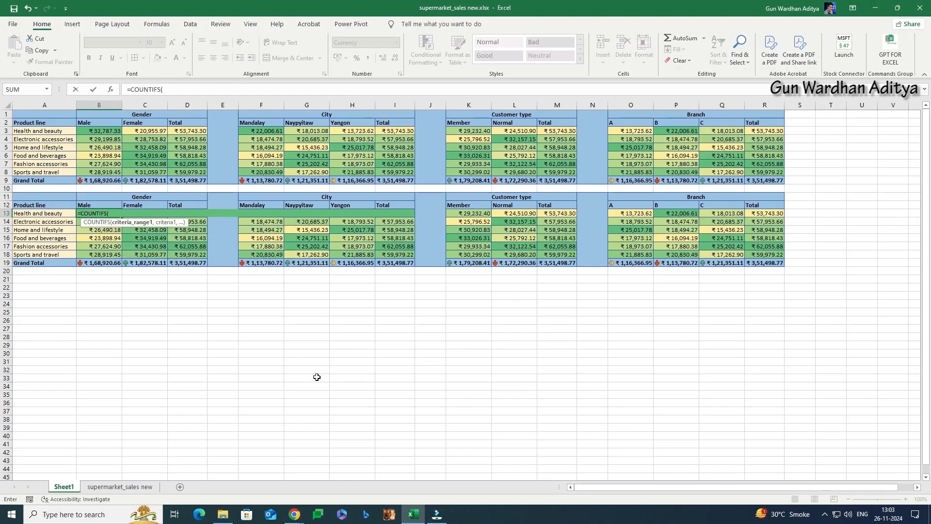
pyautogui.hotkey('ctrl', 'pagedown')
pyautogui.press('Left')
pyautogui.press('Right')
pyautogui.press('Right')
pyautogui.press('Right')
pyautogui.press('Right')
pyautogui.press('Right')
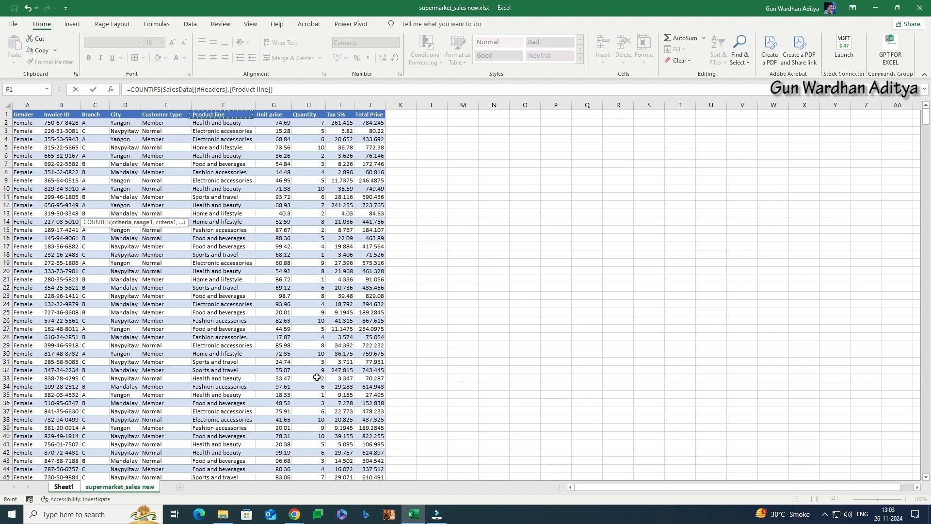
pyautogui.hotkey('ctrl', 'shift', 'Down')
pyautogui.write(',')
pyautogui.hotkey('ctrl', 'pageup')
pyautogui.press('Left')
pyautogui.write(',')
# Add the SalesData Gender column matched against B12 as the second COUNTIFS criterion, and enter the formula.
pyautogui.hotkey('ctrl', 'pagedown')
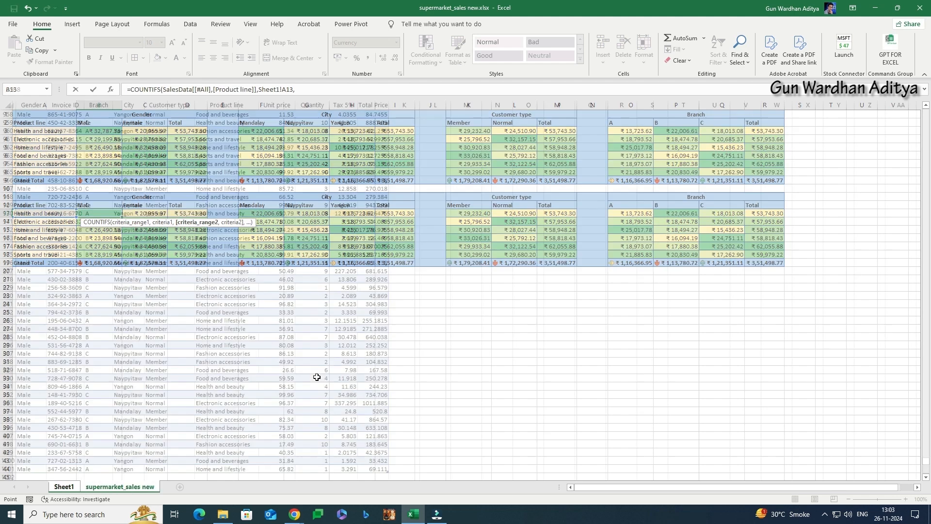
pyautogui.hotkey('ctrl', 'Home')
pyautogui.hotkey('ctrl', 'shift', 'Down')
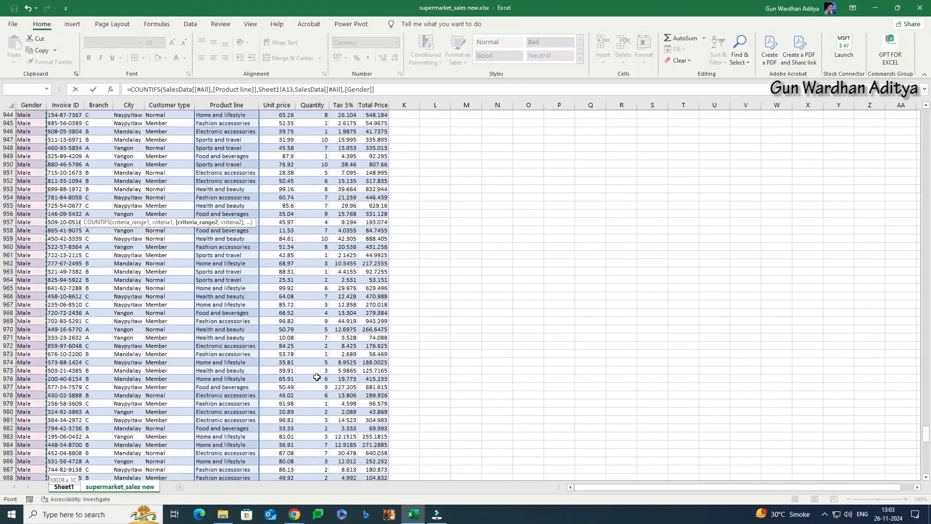
pyautogui.write(',')
pyautogui.hotkey('ctrl', 'pageup')
pyautogui.press('Up')
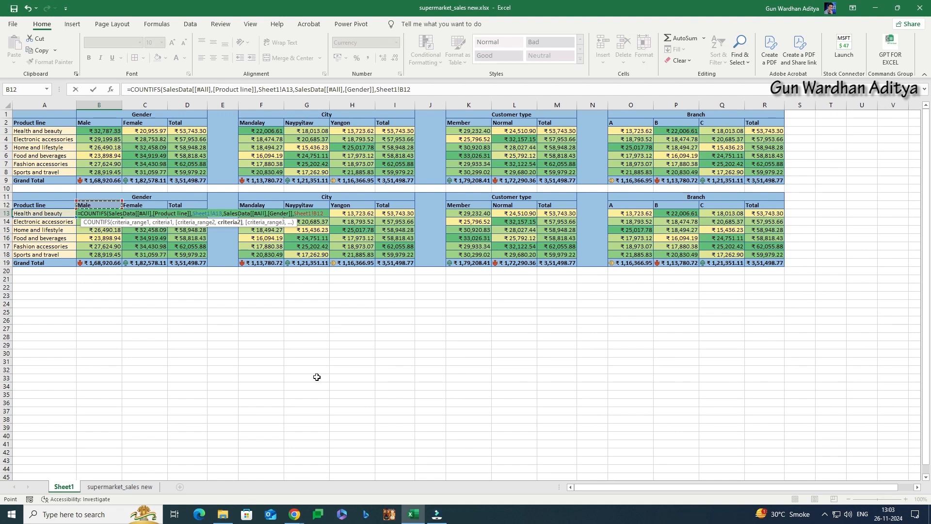
pyautogui.press('Return')
# Lock the column of the product line reference in B13's COUNTIFS formula as $A13.
pyautogui.press('Up')
pyautogui.press('F2')
pyautogui.hotkey('ctrl', 'Left')
pyautogui.hotkey('ctrl', 'Left')
pyautogui.hotkey('ctrl', 'Left')
pyautogui.hotkey('ctrl', 'Left')
pyautogui.press('F4')
pyautogui.press('F4')
pyautogui.press('Return')
# Lock the row of the gender header reference in B13's COUNTIFS formula as B$12.
pyautogui.press('Up')
pyautogui.press('F2')
pyautogui.press('Left')
pyautogui.press('Left')
pyautogui.press('Left')
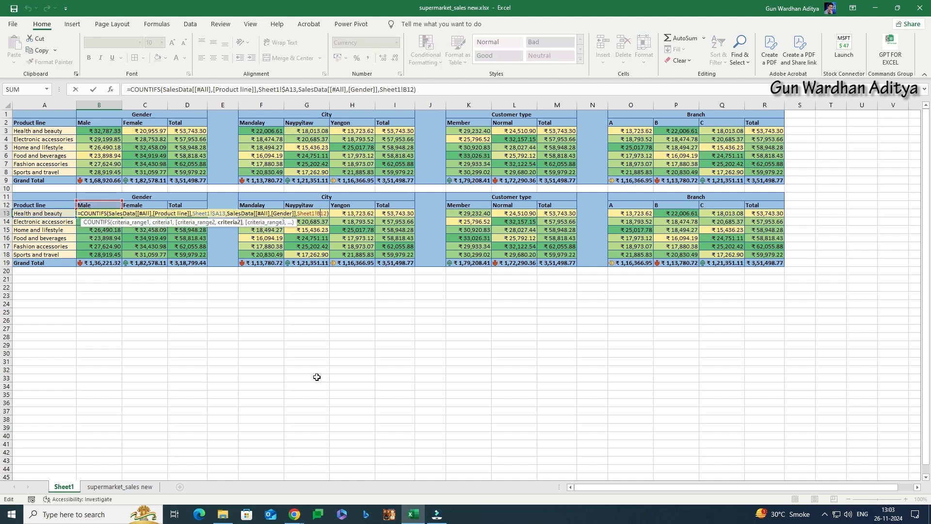
pyautogui.write('$')
pyautogui.press('Return')
# Copy the COUNTIFS formula from B13 to the Male and Female cells of all product lines, B13:C18.
pyautogui.press('Up')
pyautogui.hotkey('ctrl', 'c')
pyautogui.hotkey('shift', 'Right')
pyautogui.hotkey('shift', 'Right')
pyautogui.hotkey('shift', 'Left')
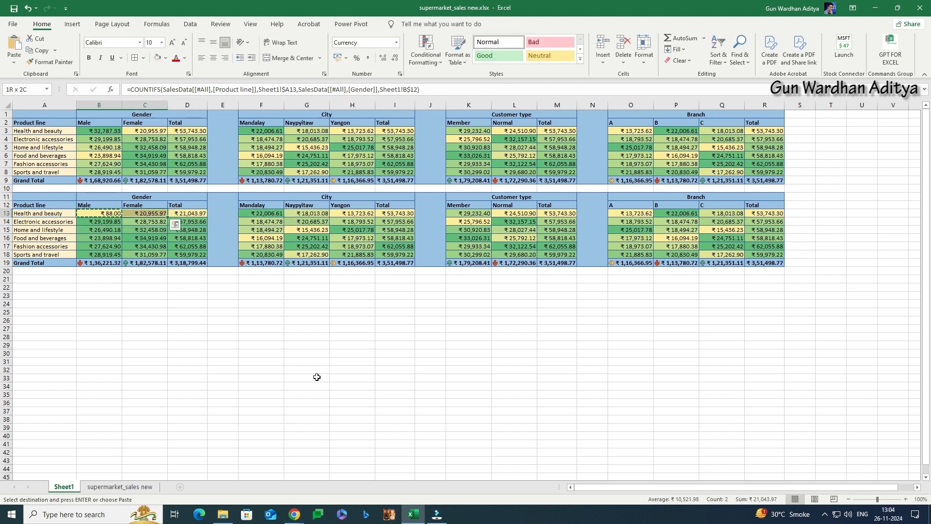
pyautogui.hotkey('shift', 'Down')
pyautogui.hotkey('shift', 'Down')
pyautogui.hotkey('shift', 'Down')
pyautogui.hotkey('shift', 'Down')
pyautogui.hotkey('shift', 'Down')
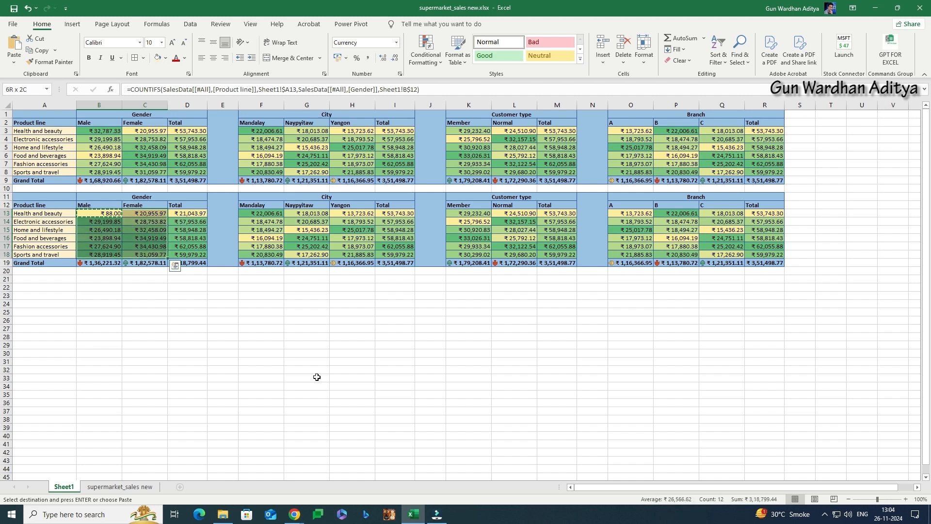
pyautogui.hotkey('ctrl', 'v')
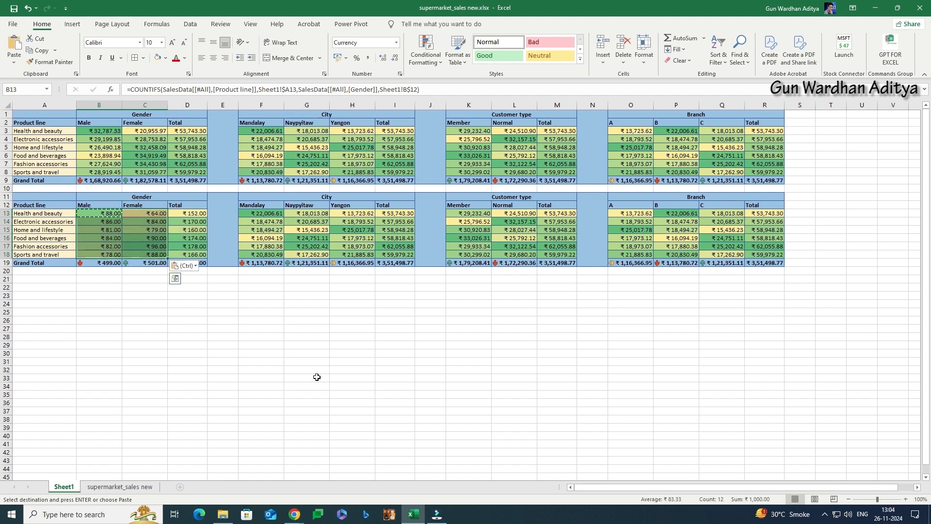
pyautogui.press('Return')
# Start a COUNTIFS formula in the Mandalay cell F13 with the SalesData Product line column matched against A13.
pyautogui.press('Right')
pyautogui.press('Right')
pyautogui.press('Right')
pyautogui.press('Right')
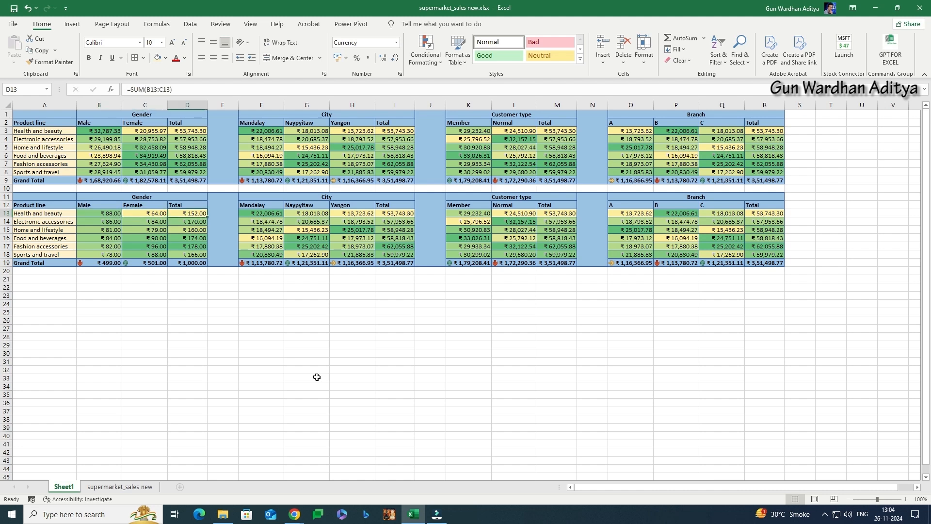
pyautogui.write('=COUNTIF')
pyautogui.press('Tab')
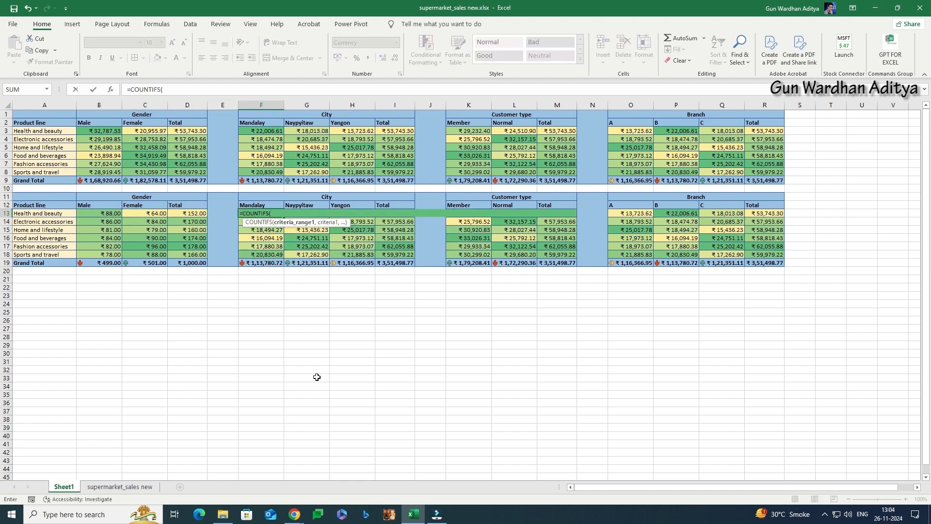
pyautogui.hotkey('ctrl', 'pagedown')
pyautogui.press('Right')
pyautogui.press('Right')
pyautogui.press('Right')
pyautogui.press('Right')
pyautogui.press('Right')
pyautogui.hotkey('ctrl', 'shift', 'Down')
pyautogui.write(',')
pyautogui.hotkey('ctrl', 'pageup')
pyautogui.press('Left')
pyautogui.press('Left')
pyautogui.press('Left')
pyautogui.press('Left')
pyautogui.press('Left')
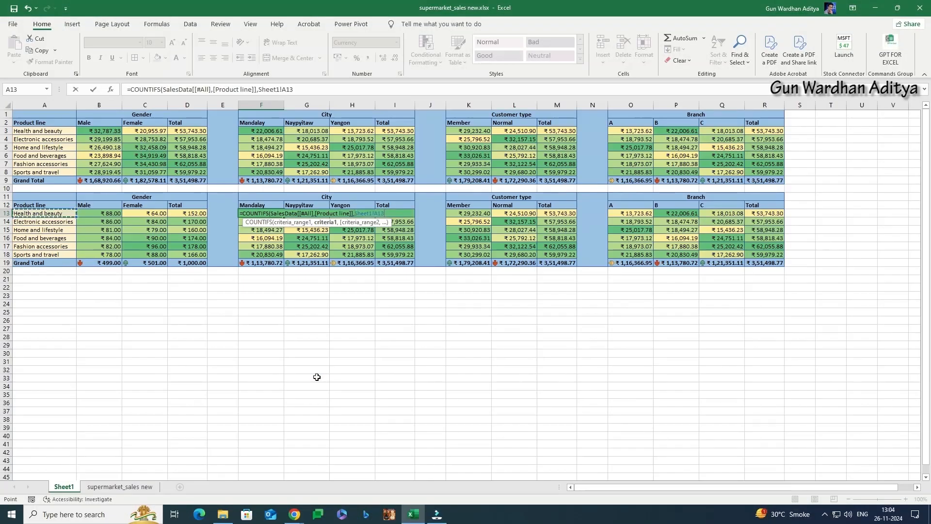
pyautogui.write(',')
# Add the SalesData City column matched against F12 as the second criterion, and enter the formula in F13.
pyautogui.hotkey('ctrl', 'pagedown')
pyautogui.press('Left')
pyautogui.hotkey('ctrl', 'pageup')
pyautogui.hotkey('ctrl', 'pagedown')
pyautogui.press('Left')
pyautogui.press('Left')
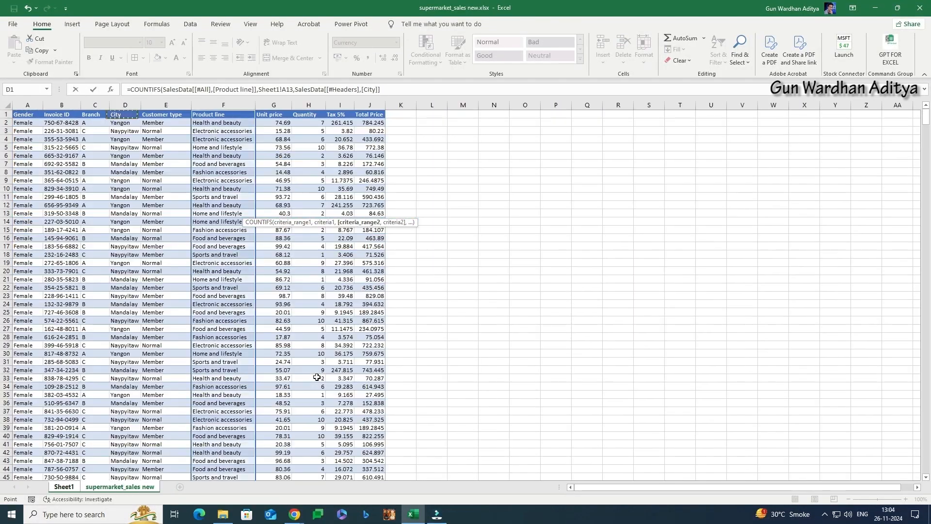
pyautogui.hotkey('ctrl', 'shift', 'Down')
pyautogui.write(',')
pyautogui.hotkey('ctrl', 'pageup')
pyautogui.press('Up')
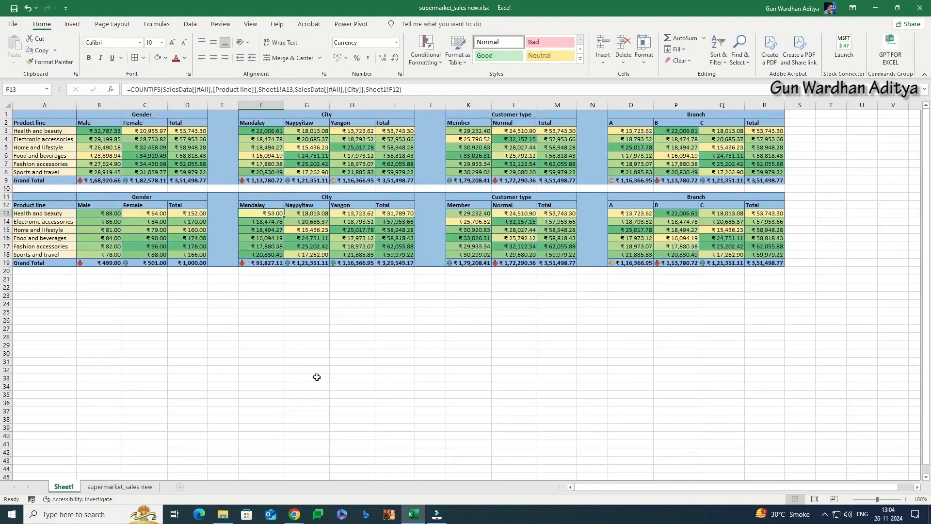
pyautogui.press('Return')
# Lock the product line column and the city header row in F13's formula, and copy it to all city cells F13:H18.
pyautogui.press('Up')
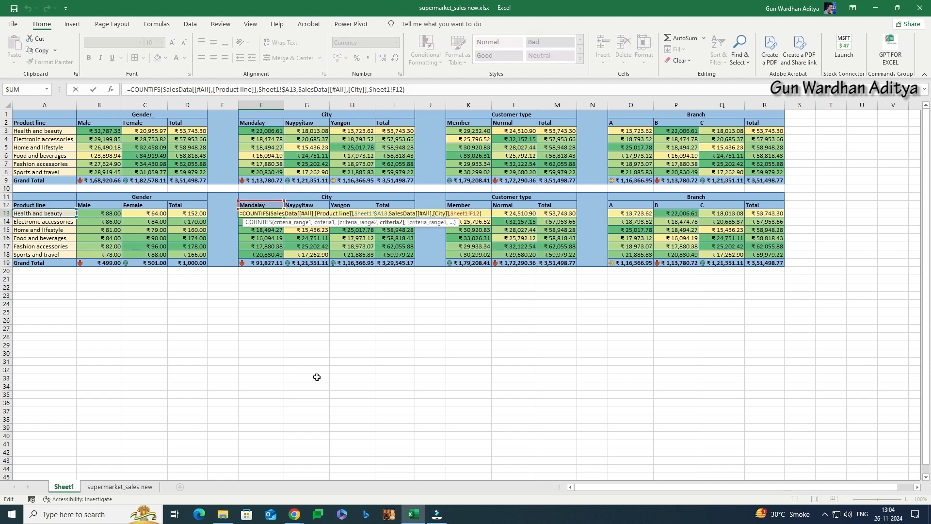
pyautogui.hotkey('ctrl', 'c')
pyautogui.hotkey('shift', 'Right')
pyautogui.hotkey('shift', 'Right')
pyautogui.hotkey('shift', 'Down')
pyautogui.hotkey('shift', 'Down')
pyautogui.hotkey('shift', 'Down')
pyautogui.hotkey('shift', 'Down')
pyautogui.hotkey('shift', 'Down')
pyautogui.hotkey('ctrl', 'v')
pyautogui.press('Escape')
# Try starting a COUNTIFS formula in the Member cell K13 with the Product line column matched against K12.
pyautogui.press('Right')
pyautogui.press('Right')
pyautogui.press('Right')
pyautogui.press('Right')
pyautogui.press('Right')
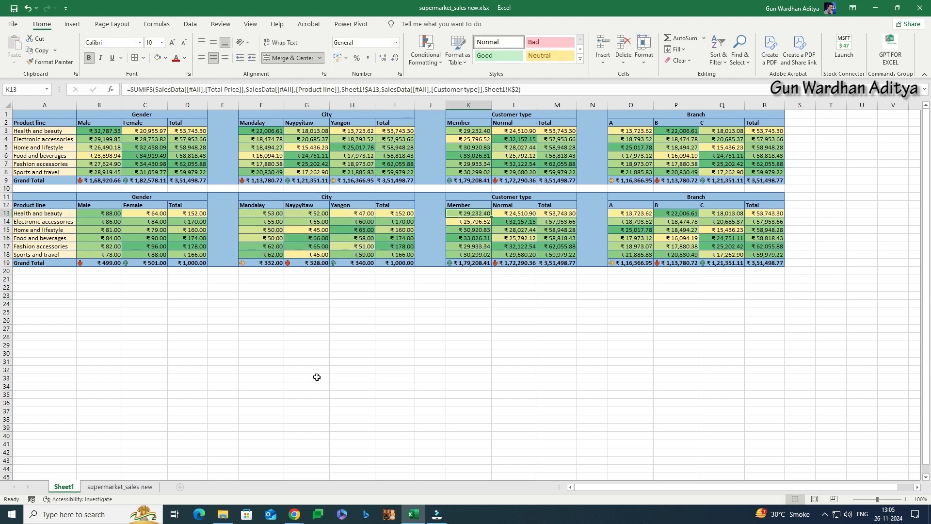
pyautogui.write('=coun')
pyautogui.press('Down')
pyautogui.press('Down')
pyautogui.press('Down')
pyautogui.press('Down')
pyautogui.press('Tab')
pyautogui.hotkey('ctrl', 'pagedown')
pyautogui.hotkey('ctrl', 'Home')
pyautogui.press('Right')
pyautogui.press('Right')
pyautogui.press('Right')
pyautogui.press('Right')
pyautogui.press('Right')
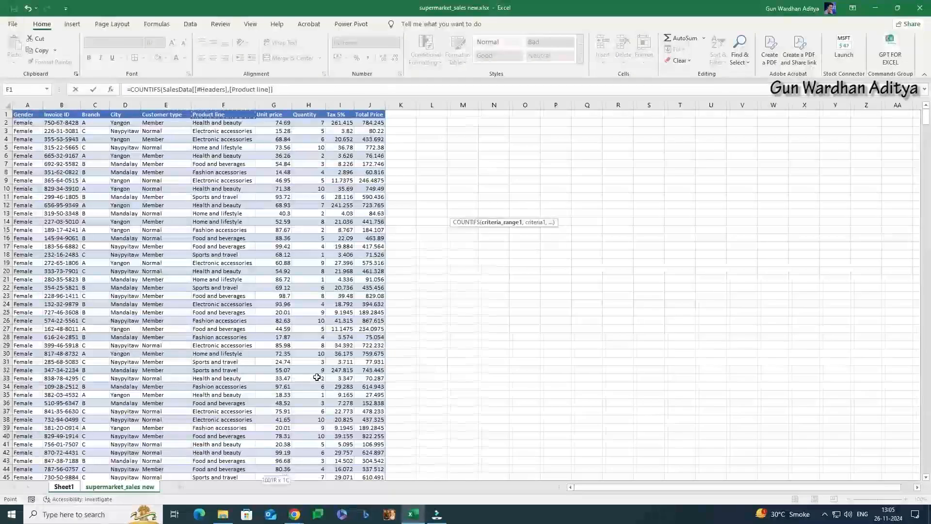
pyautogui.hotkey('ctrl', 'shift', 'Down')
pyautogui.write(',')
pyautogui.hotkey('ctrl', 'pageup')
pyautogui.press('Up')
pyautogui.write(',')
# Add the SalesData Customer type column matched against K12 to this COUNTIFS attempt, and enter it in K13.
pyautogui.hotkey('ctrl', 'pagedown')
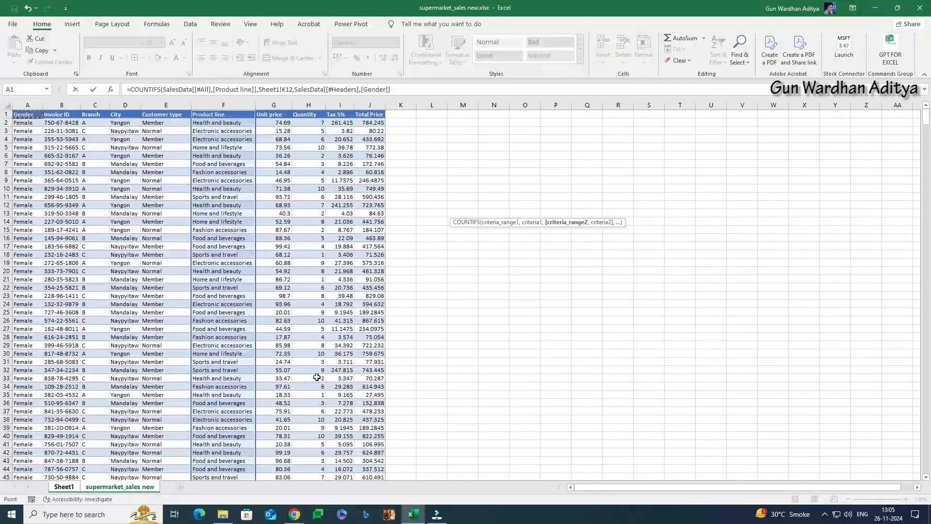
pyautogui.press('Left')
pyautogui.write(',')
pyautogui.hotkey('ctrl', 'pageup')
pyautogui.press('Up')
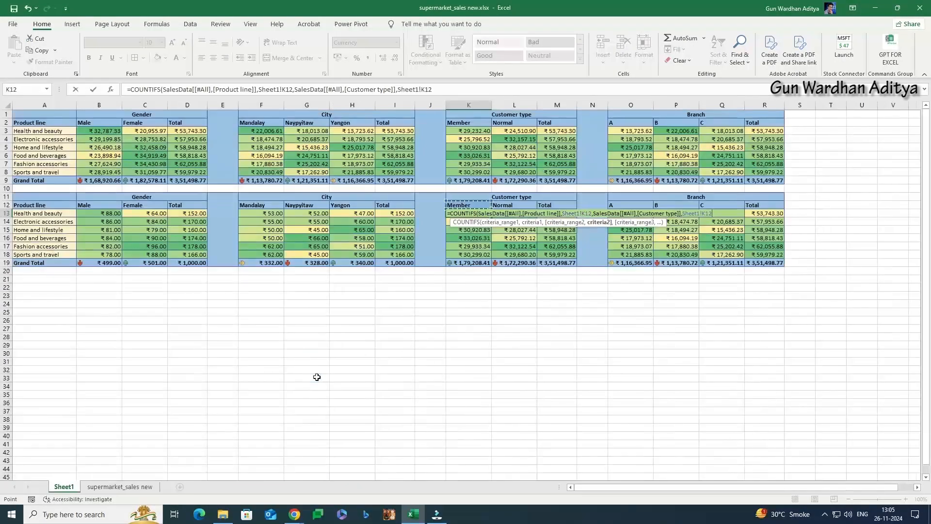
pyautogui.hotkey('ctrl', 'Return')
# Rewrite the COUNTIFS formula in K13, matching the SalesData Product line column against A13 as the first criterion.
pyautogui.write('=COUNTIFS(')
pyautogui.hotkey('ctrl', 'pagedown')
pyautogui.press('Right')
pyautogui.press('Right')
pyautogui.press('Right')
pyautogui.press('Right')
pyautogui.press('Right')
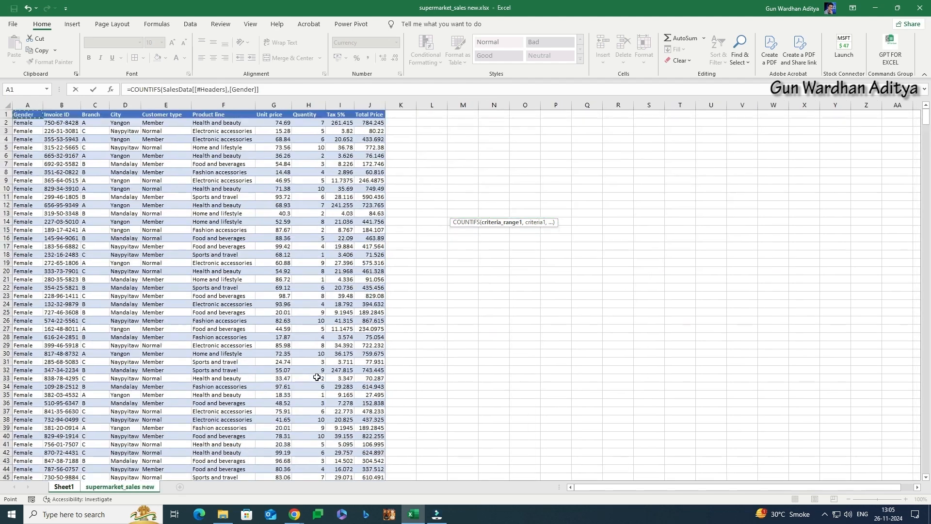
pyautogui.hotkey('ctrl', 'shift', 'Down')
pyautogui.write(',')
pyautogui.hotkey('ctrl', 'pageup')
pyautogui.hotkey('ctrl', 'Left')
pyautogui.hotkey('ctrl', 'Left')
pyautogui.hotkey('ctrl', 'Left')
pyautogui.hotkey('ctrl', 'Left')
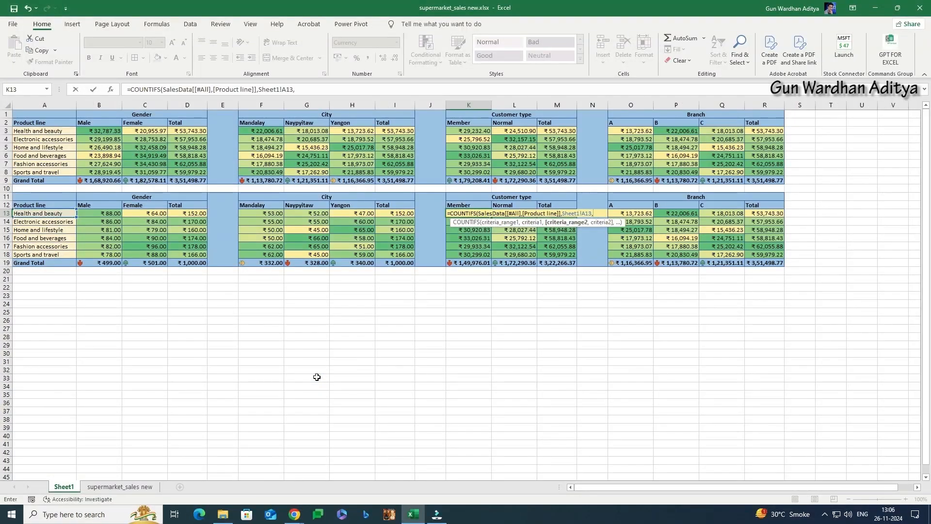
pyautogui.write(',')
# Add the SalesData Customer type column matched against K12 as the second criterion, and enter the formula in K13.
pyautogui.hotkey('ctrl', 'pagedown')
pyautogui.press('Left')
pyautogui.hotkey('ctrl', 'shift', 'Down')
pyautogui.write(',')
pyautogui.hotkey('ctrl', 'pageup')
pyautogui.press('Up')
pyautogui.press('Return')
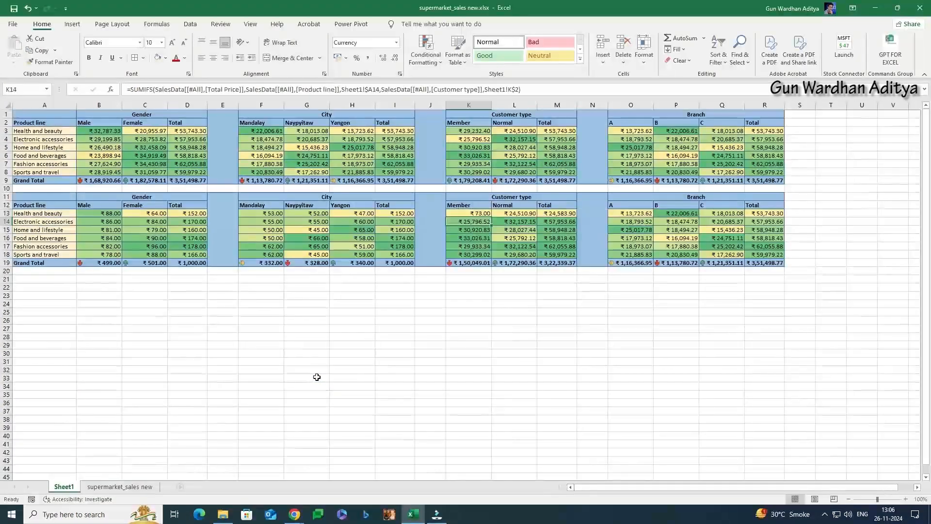
# Lock the column of the product line reference in K13's COUNTIFS formula so it reads $A13.
pyautogui.press('Up')
pyautogui.press('F2')
pyautogui.hotkey('ctrl', 'Left')
pyautogui.hotkey('ctrl', 'Left')
pyautogui.hotkey('ctrl', 'Left')
pyautogui.hotkey('ctrl', 'Left')
pyautogui.hotkey('ctrl', 'Left')
pyautogui.hotkey('ctrl', 'Left')
pyautogui.hotkey('ctrl', 'Left')
pyautogui.press('F4')
pyautogui.press('F4')
pyautogui.press('F4')
pyautogui.press('Return')
# Lock the row of the customer type header reference in K13's formula so it reads K$12.
pyautogui.press('Up')
pyautogui.press('F2')
pyautogui.press('Left')
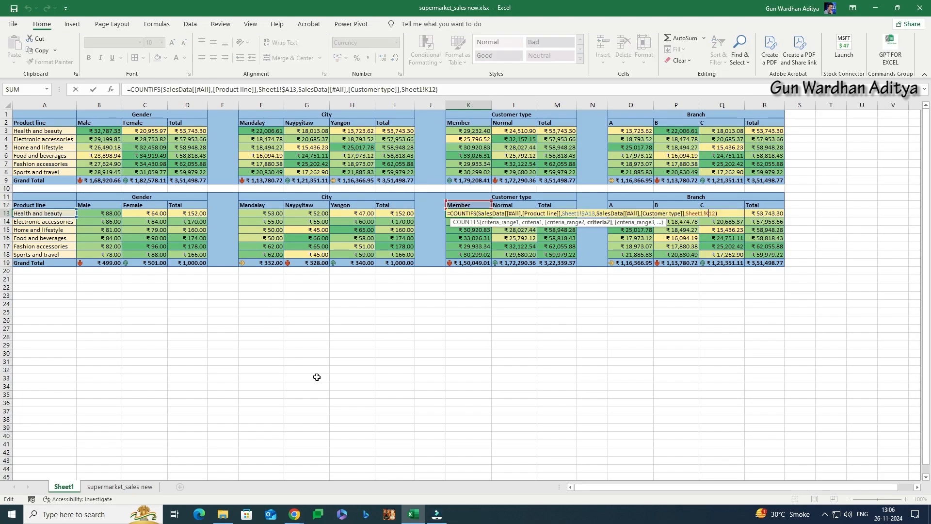
pyautogui.press('F4')
pyautogui.press('F4')
pyautogui.press('Return')
# Copy the K13 COUNTIFS formula across the Member and Normal cells in K13:L18.
pyautogui.press('Up')
pyautogui.hotkey('ctrl', 'c')
pyautogui.hotkey('shift', 'Right')
pyautogui.hotkey('shift', 'Down')
pyautogui.hotkey('shift', 'Down')
pyautogui.hotkey('shift', 'Down')
pyautogui.hotkey('shift', 'Down')
pyautogui.hotkey('shift', 'Down')
pyautogui.hotkey('ctrl', 'v')
pyautogui.press('Escape')
# Start a COUNTIFS formula in the branch A cell O13 with the SalesData Product line column as the first criteria range.
pyautogui.press('Right')
pyautogui.press('Right')
pyautogui.press('Right')
pyautogui.press('Right')
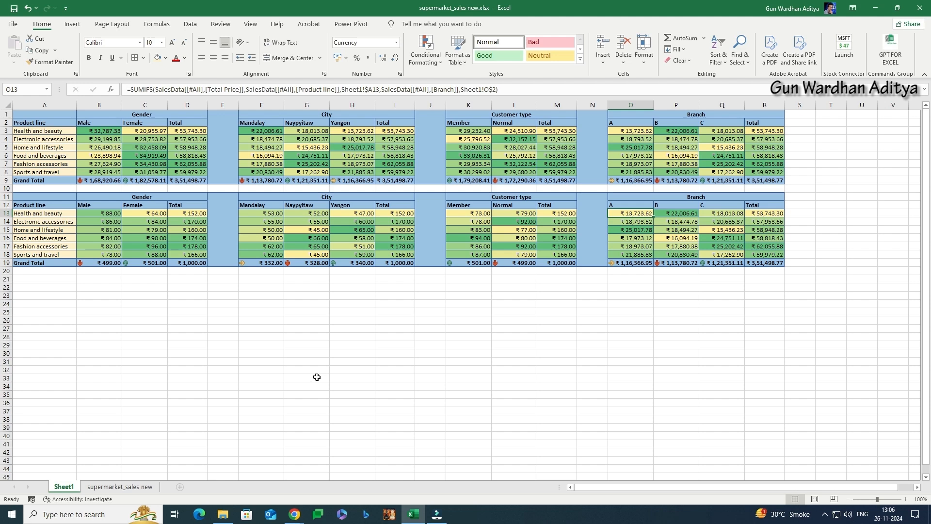
pyautogui.write('=coun')
pyautogui.press('Down')
pyautogui.press('Down')
pyautogui.press('Down')
pyautogui.press('Down')
pyautogui.press('Tab')
pyautogui.hotkey('ctrl', 'pagedown')
pyautogui.press('Right')
pyautogui.press('Right')
pyautogui.press('Right')
pyautogui.press('Right')
pyautogui.press('Right')
pyautogui.hotkey('ctrl', 'shift', 'Down')
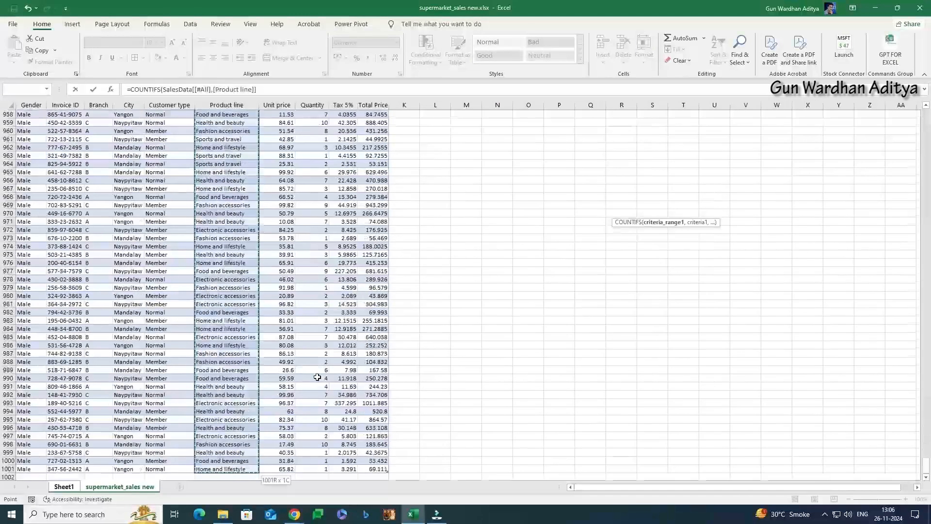
pyautogui.write(',')
# Set the Health and beauty cell A13 on Sheet1 as the first criterion of the O13 formula.
pyautogui.hotkey('ctrl', 'pageup')
pyautogui.press('Left')
pyautogui.press('Left')
pyautogui.press('Left')
pyautogui.press('Left')
pyautogui.press('Left')
pyautogui.press('Left')
pyautogui.press('Left')
pyautogui.press('Left')
pyautogui.press('Left')
pyautogui.press('Left')
pyautogui.press('Left')
pyautogui.press('Left')
pyautogui.press('Left')
pyautogui.press('Left')
pyautogui.write(',')
# Add the SalesData Branch column matched against header cell O12 as the second criterion of the O13 formula.
pyautogui.hotkey('ctrl', 'pagedown')
pyautogui.hotkey('ctrl', 'Up')
pyautogui.hotkey('ctrl', 'pageup')
pyautogui.hotkey('ctrl', 'pagedown')
pyautogui.press('Left')
pyautogui.press('Left')
pyautogui.press('Left')
pyautogui.hotkey('ctrl', 'shift', 'Down')
pyautogui.hotkey('ctrl', 'pageup')
pyautogui.write(',')
pyautogui.press('Up')
# Lock the column of the product line reference as $A13 in the O13 formula and enter it.
pyautogui.hotkey('ctrl', 'Left')
pyautogui.hotkey('ctrl', 'Left')
pyautogui.hotkey('ctrl', 'Left')
pyautogui.hotkey('ctrl', 'Left')
pyautogui.hotkey('ctrl', 'Left')
pyautogui.hotkey('ctrl', 'Left')
pyautogui.press('F4')
pyautogui.press('F4')
pyautogui.press('F4')
pyautogui.press('Return')
# Lock the row of the branch header reference in O13's formula so it reads O$12.
pyautogui.press('Up')
pyautogui.press('F2')
pyautogui.press('Left')
pyautogui.press('F4')
pyautogui.press('F4')
pyautogui.press('Return')
# Copy the O13 COUNTIFS formula across the branch A, B and C cells in O13:Q18.
pyautogui.press('Up')
pyautogui.hotkey('ctrl', 'c')
pyautogui.hotkey('shift', 'Right')
pyautogui.hotkey('shift', 'Right')
pyautogui.hotkey('shift', 'Down')
pyautogui.hotkey('shift', 'Down')
pyautogui.hotkey('shift', 'Down')
pyautogui.hotkey('shift', 'Down')
pyautogui.hotkey('shift', 'Down')
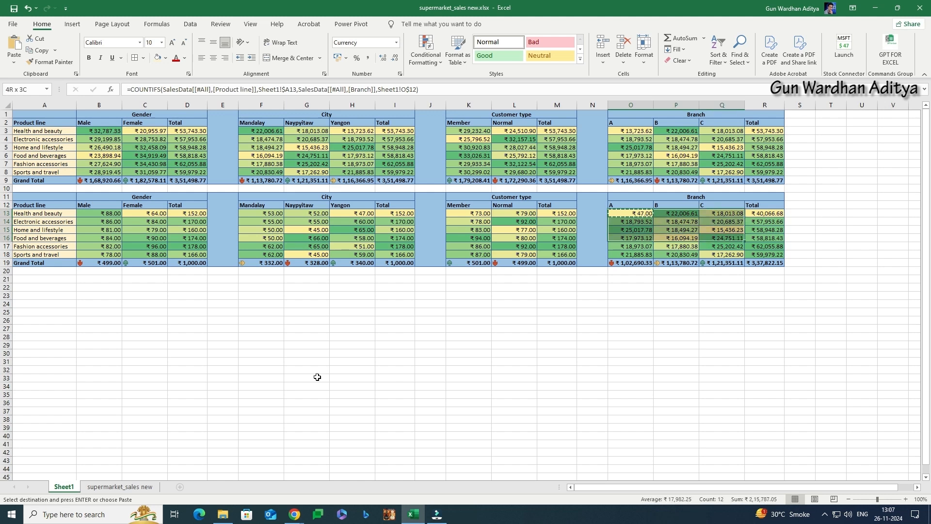
pyautogui.hotkey('ctrl', 'v')
pyautogui.press('Up')
pyautogui.press('Escape')
pyautogui.press('Down')
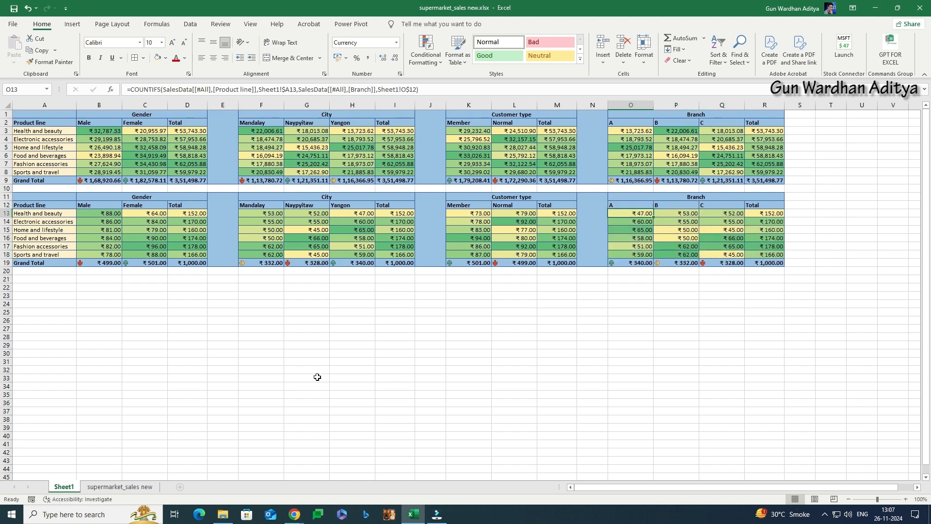
# Format all count values in rows 13 to 19 of the four groups as Number with two decimals and a thousands separator.
pyautogui.click(104, 211)
pyautogui.moveTo(104, 212); pyautogui.dragTo(200, 262)
pyautogui.moveTo(262, 213); pyautogui.dragTo(394, 264)
pyautogui.moveTo(475, 214); pyautogui.dragTo(563, 265)
pyautogui.moveTo(631, 214); pyautogui.dragTo(765, 263)
pyautogui.rightClick(777, 208)
pyautogui.click(795, 461)
pyautogui.click(538, 308)
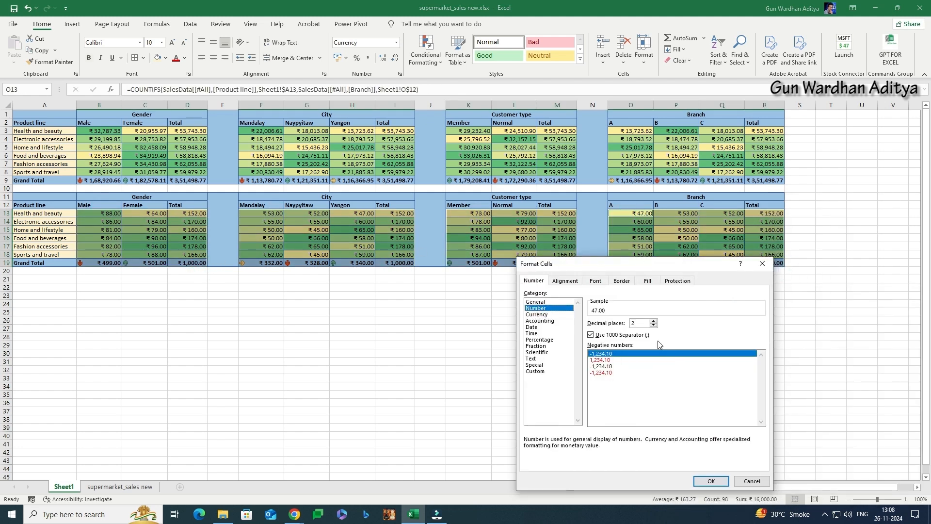
pyautogui.click(709, 481)
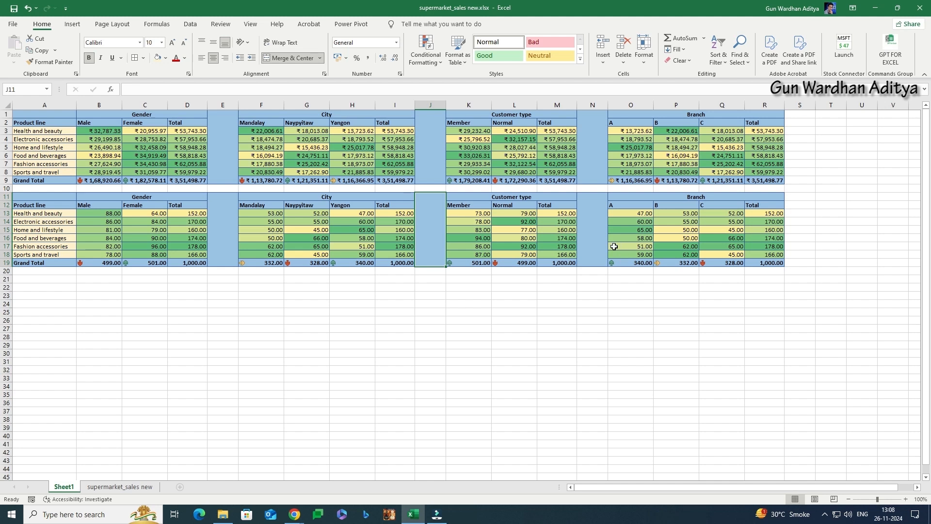
pyautogui.click(529, 249)
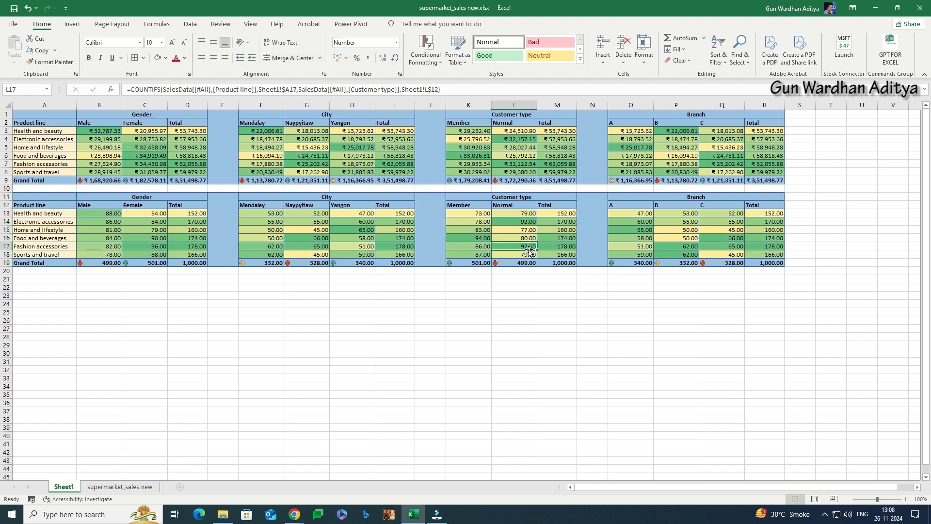
# Copy the sales totals table A1:R9 and paste it below the count table, starting at A21.
pyautogui.click(40, 197)
pyautogui.hotkey('ctrl', 'a')
pyautogui.click(50, 114)
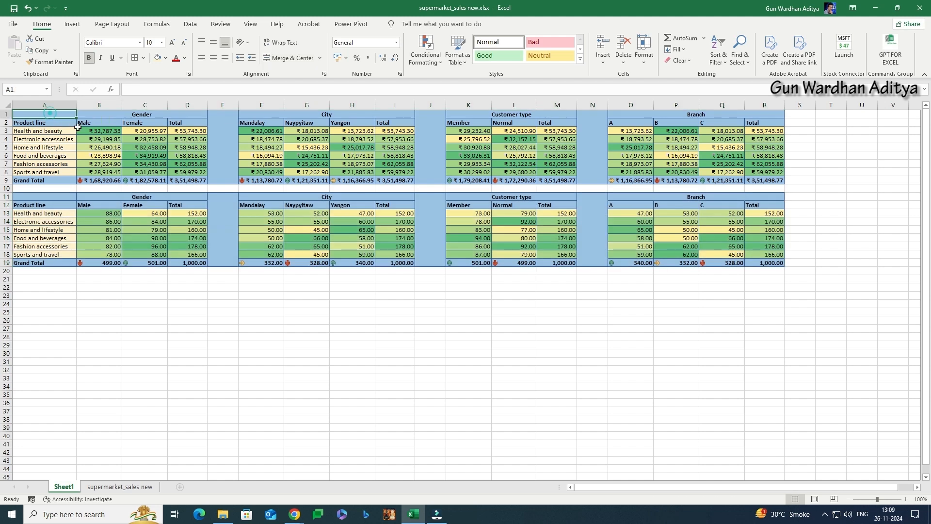
pyautogui.keyDown('shift'); pyautogui.click(780, 182); pyautogui.keyUp('shift')
pyautogui.hotkey('ctrl', 'c')
pyautogui.click(42, 279)
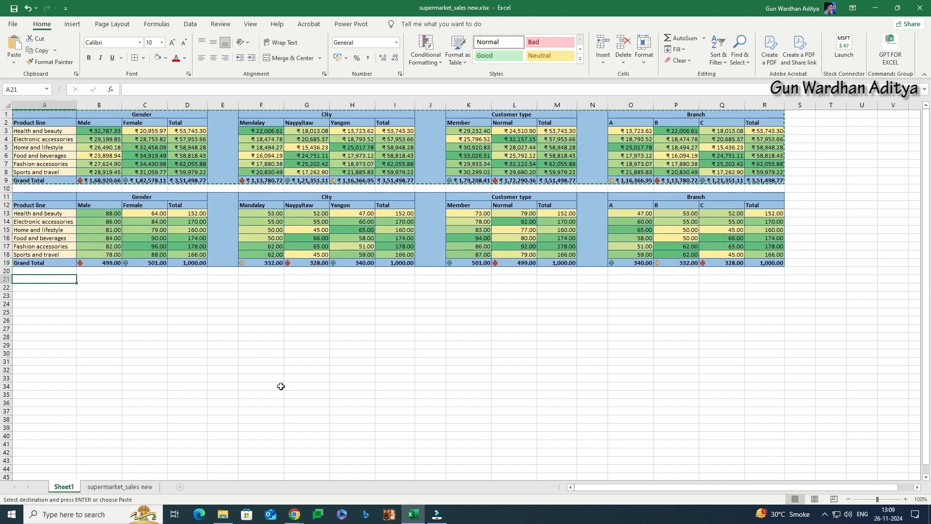
pyautogui.hotkey('ctrl', 'v')
pyautogui.click(107, 297)
pyautogui.press('Escape')
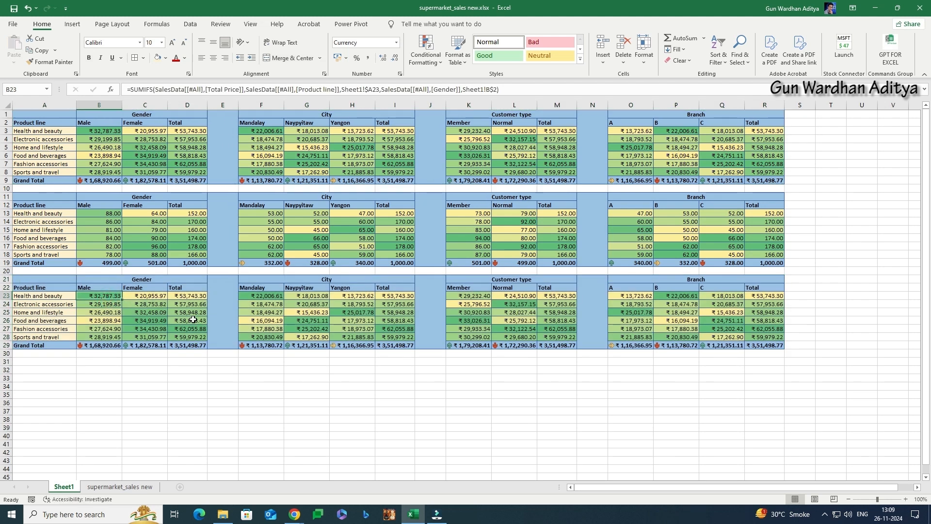
# Replace the Male Health and beauty value in B23 with the formula =B3/B13, dividing sales by transaction count.
pyautogui.write('=')
pyautogui.press('Up')
pyautogui.press('Up')
pyautogui.press('Up')
pyautogui.press('Up')
pyautogui.press('Up')
pyautogui.press('Up')
pyautogui.press('Up')
pyautogui.press('Up')
pyautogui.press('Up')
pyautogui.press('Up')
pyautogui.press('Up')
pyautogui.press('Up')
pyautogui.press('Up')
pyautogui.press('Up')
pyautogui.press('Up')
pyautogui.press('Up')
pyautogui.press('Up')
pyautogui.press('Up')
pyautogui.press('Up')
pyautogui.press('Up')
pyautogui.write('/')
pyautogui.press('Up')
pyautogui.press('Up')
pyautogui.press('Up')
pyautogui.press('Up')
pyautogui.press('Up')
pyautogui.press('Up')
pyautogui.press('Up')
pyautogui.press('Up')
pyautogui.press('Up')
pyautogui.press('Up')
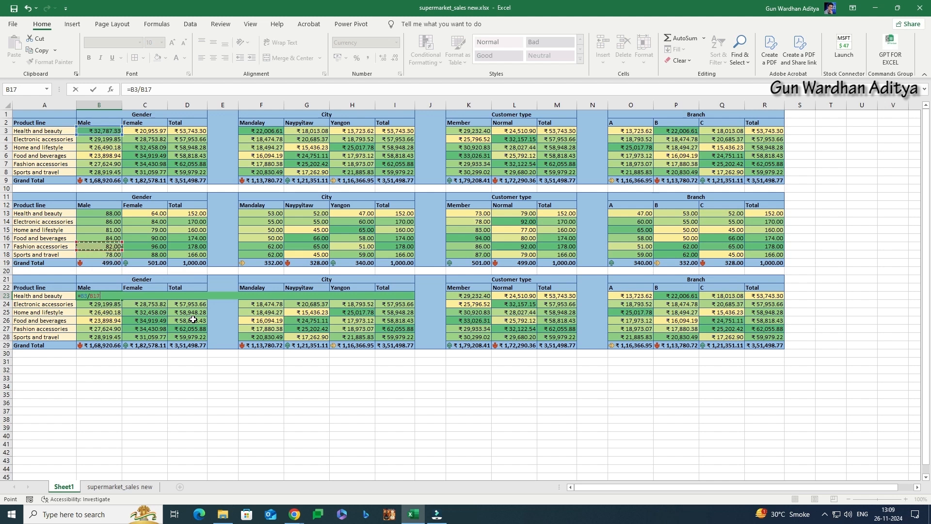
pyautogui.hotkey('ctrl', 'Return')
# Copy the B23 division formula into all value cells of rows 23 to 29 in the Gender, City, Customer type and Branch groups.
pyautogui.hotkey('ctrl', 'c')
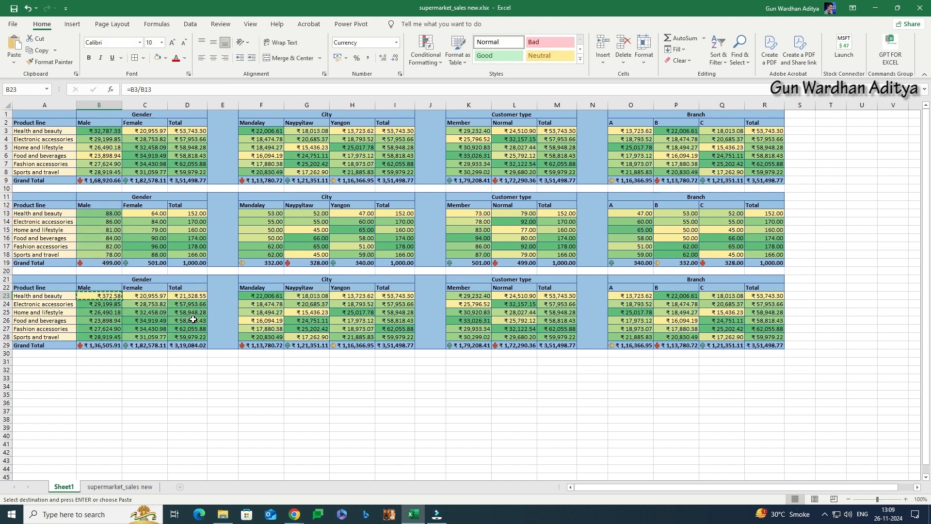
pyautogui.keyDown('shift'); pyautogui.click(199, 346); pyautogui.keyUp('shift')
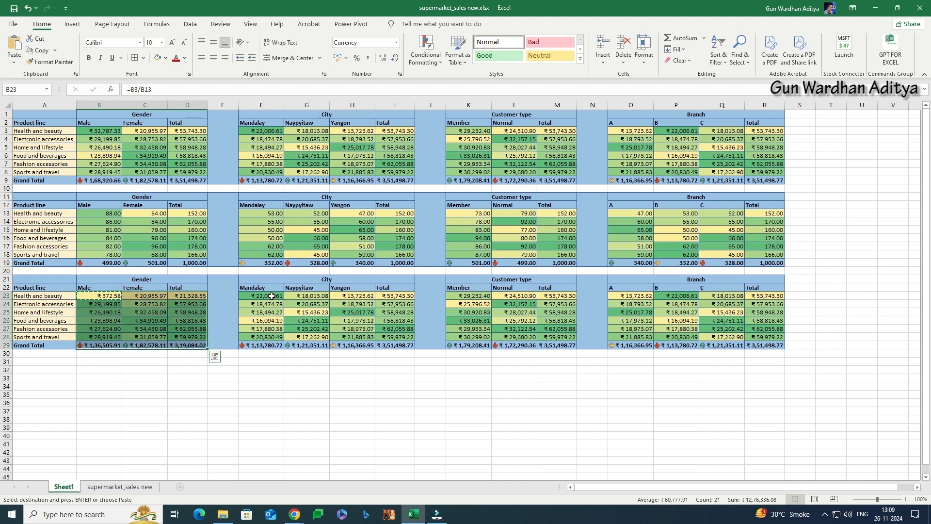
pyautogui.keyDown('ctrl'); pyautogui.click(272, 296); pyautogui.keyUp('ctrl')
pyautogui.keyDown('ctrl'); pyautogui.keyDown('shift'); pyautogui.click(405, 349); pyautogui.keyUp('shift'); pyautogui.keyUp('ctrl')
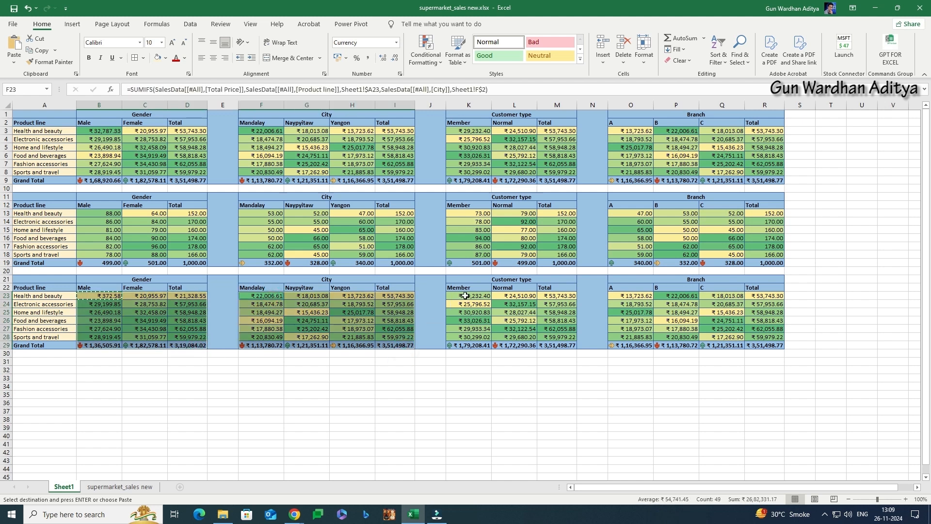
pyautogui.keyDown('ctrl'); pyautogui.click(465, 297); pyautogui.keyUp('ctrl')
pyautogui.keyDown('ctrl'); pyautogui.keyDown('shift'); pyautogui.click(565, 347); pyautogui.keyUp('shift'); pyautogui.keyUp('ctrl')
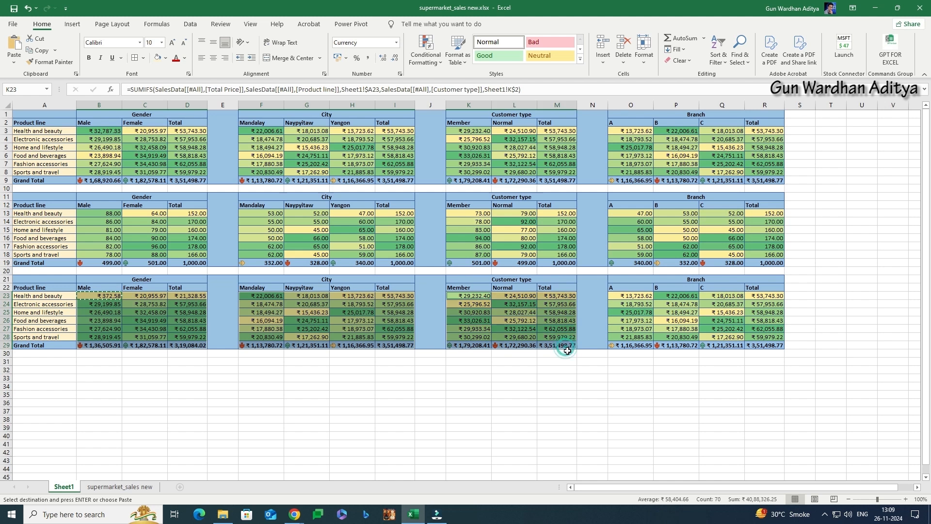
pyautogui.keyDown('ctrl'); pyautogui.click(650, 296); pyautogui.keyUp('ctrl')
pyautogui.keyDown('ctrl'); pyautogui.keyDown('shift'); pyautogui.click(779, 345); pyautogui.keyUp('shift'); pyautogui.keyUp('ctrl')
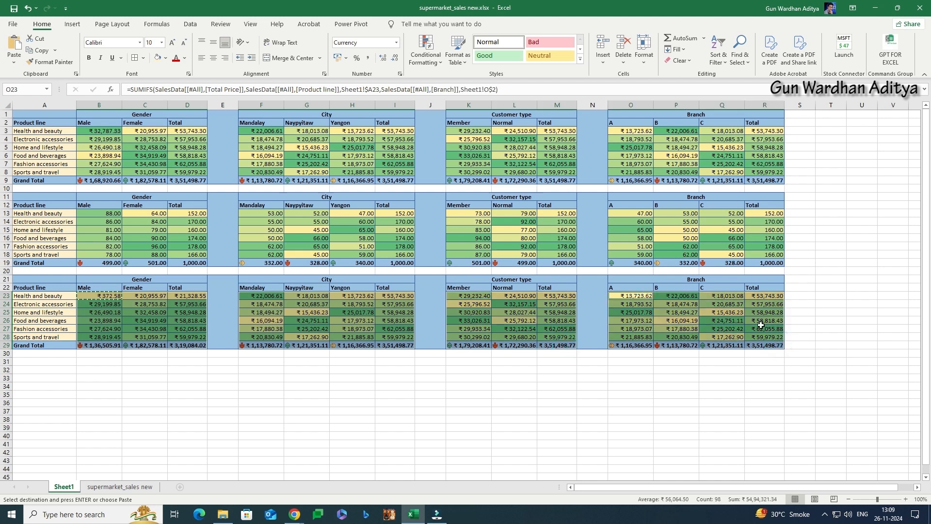
pyautogui.rightClick(761, 309)
pyautogui.click(815, 83)
pyautogui.click(767, 348)
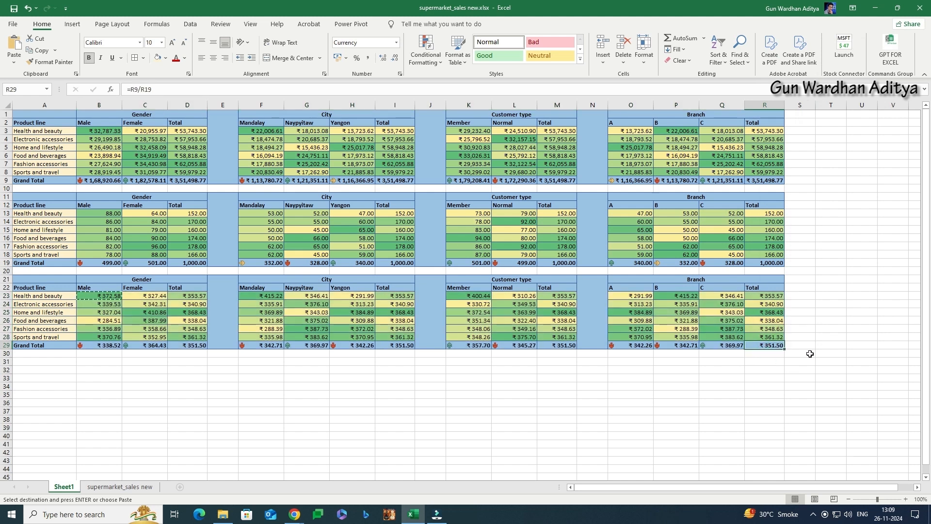
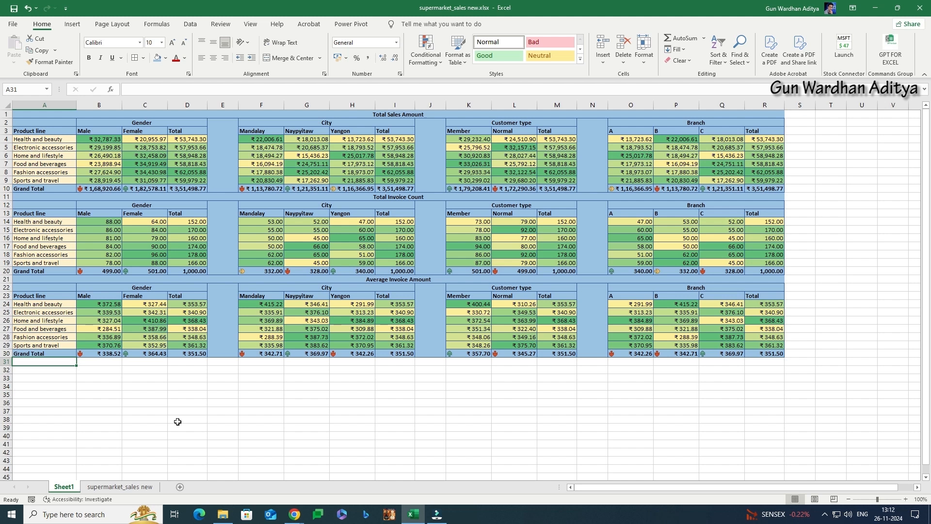
# Insert an empty 2-D clustered bar chart and place it below the Branch tables, starting around row 31.
pyautogui.click(75, 24)
pyautogui.click(259, 388)
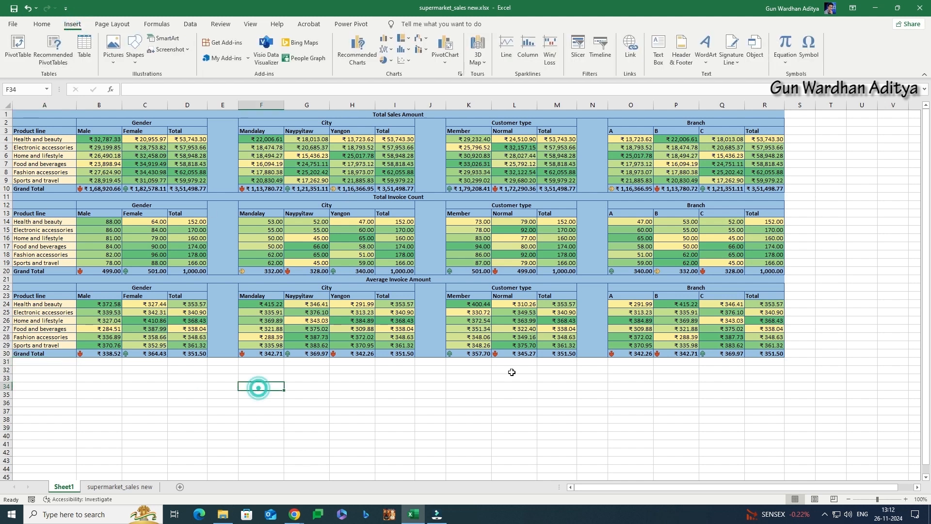
pyautogui.click(393, 40)
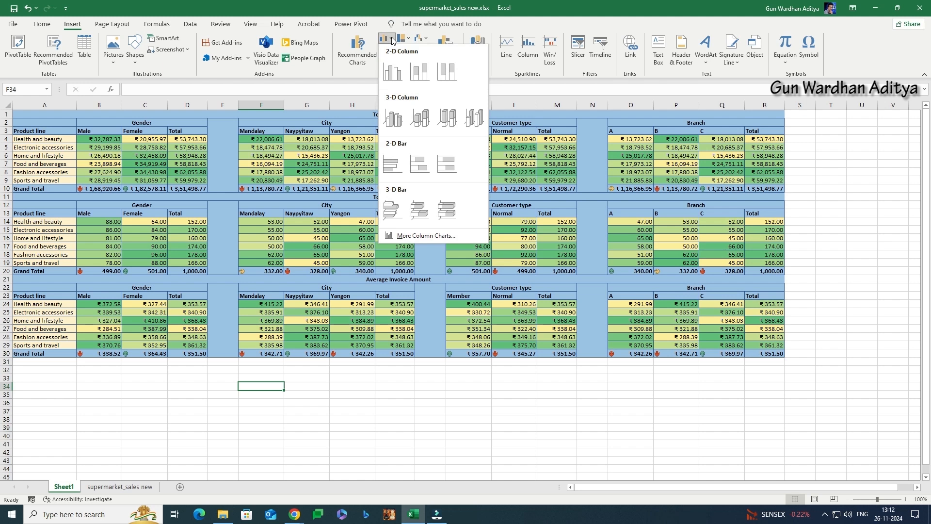
pyautogui.click(393, 172)
pyautogui.moveTo(511, 241); pyautogui.dragTo(733, 379)
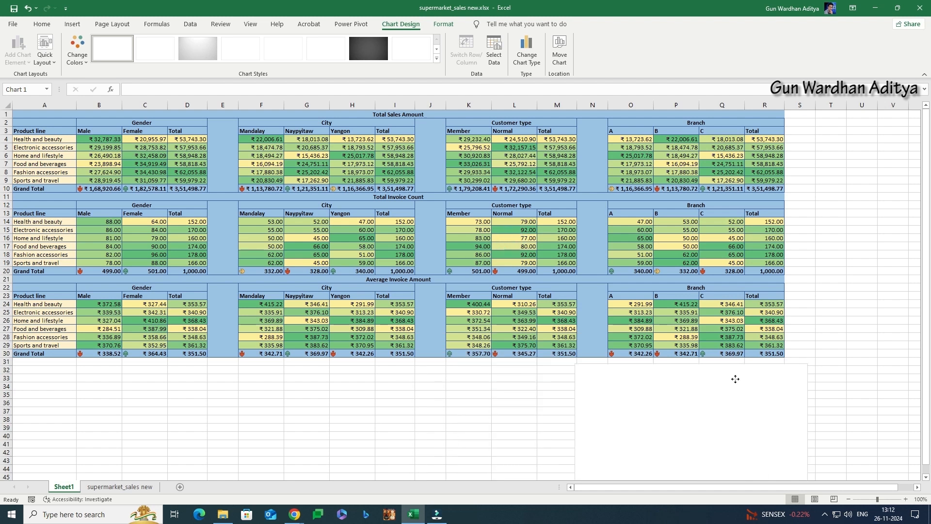
pyautogui.scroll(-2, 874, 271)
pyautogui.scroll(2, 873, 271)
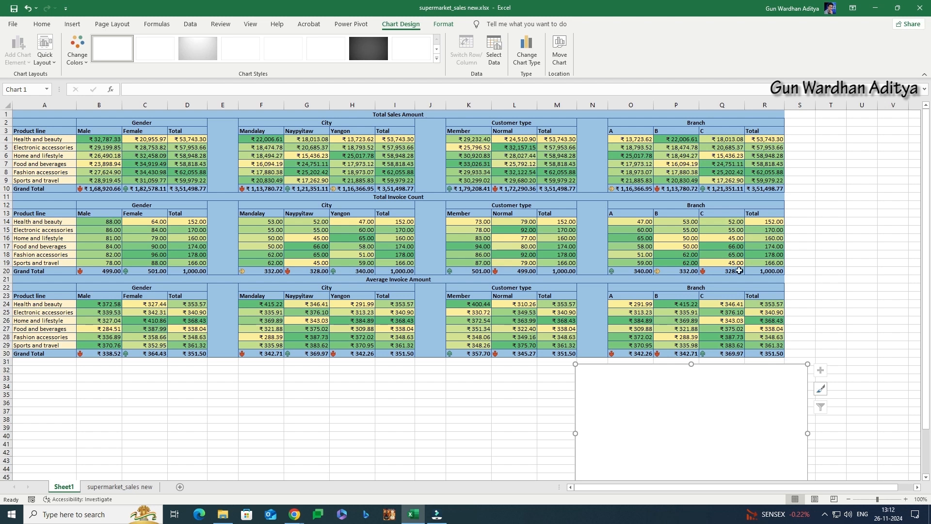
# Set the chart's data range to Sheet1 O3:Q9, the Total Sales Amount values for branches A, B and C.
pyautogui.click(495, 48)
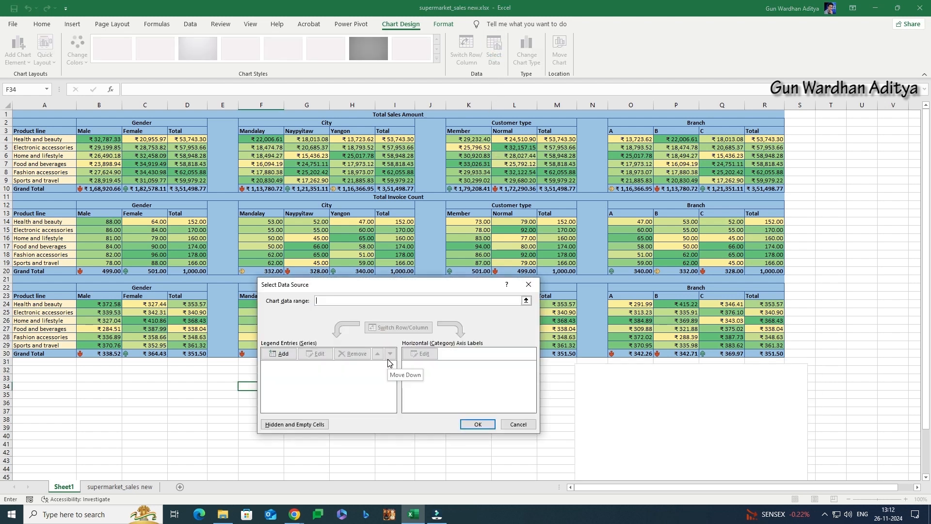
pyautogui.click(526, 300)
pyautogui.moveTo(626, 131); pyautogui.dragTo(720, 177)
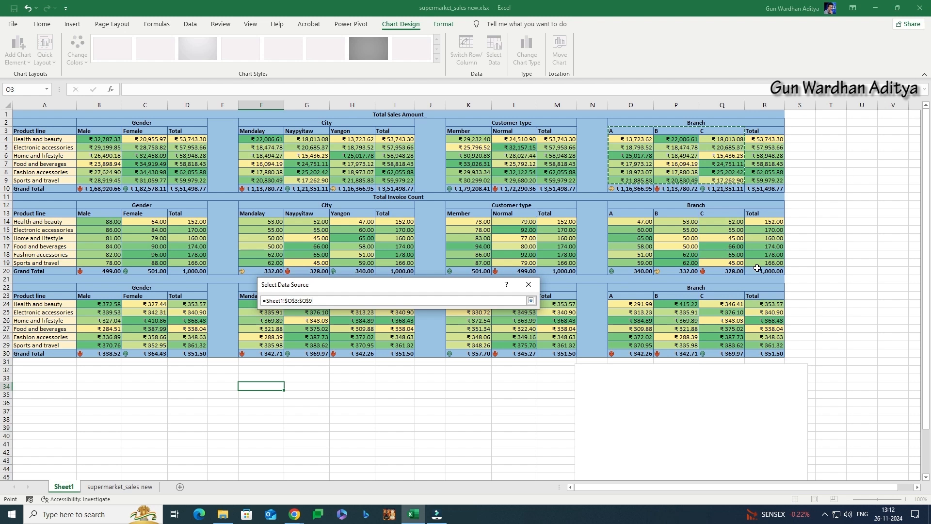
pyautogui.click(531, 300)
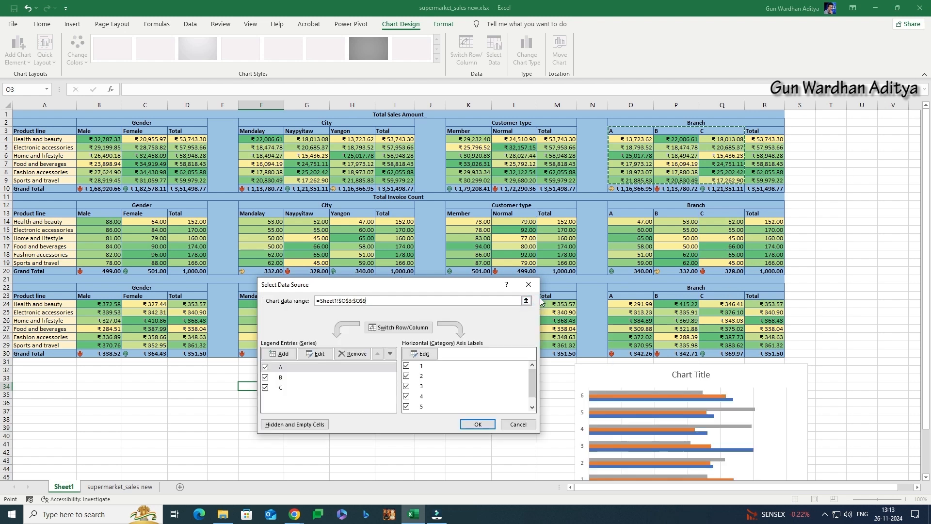
# Use the product line names in A4:A9 as the chart's category axis labels and apply the data source.
pyautogui.click(421, 355)
pyautogui.moveTo(39, 137); pyautogui.dragTo(43, 178)
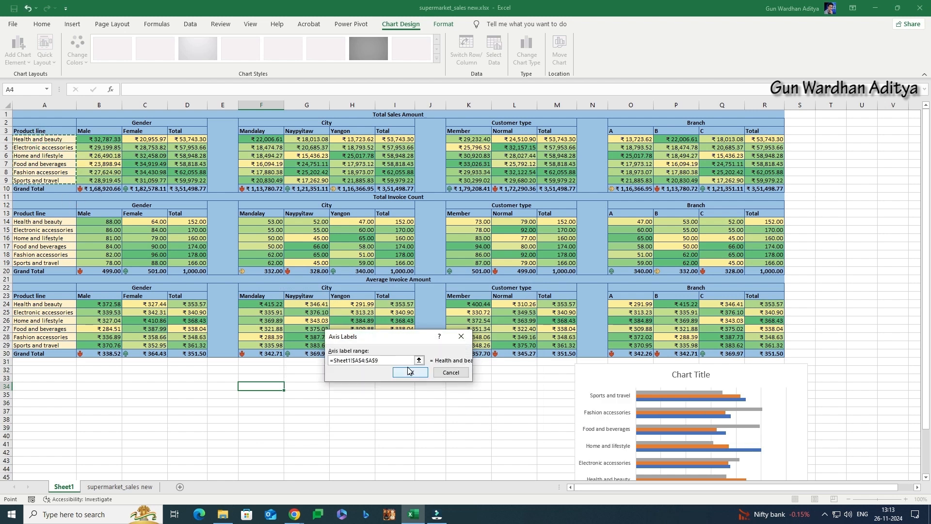
pyautogui.click(409, 372)
pyautogui.click(475, 422)
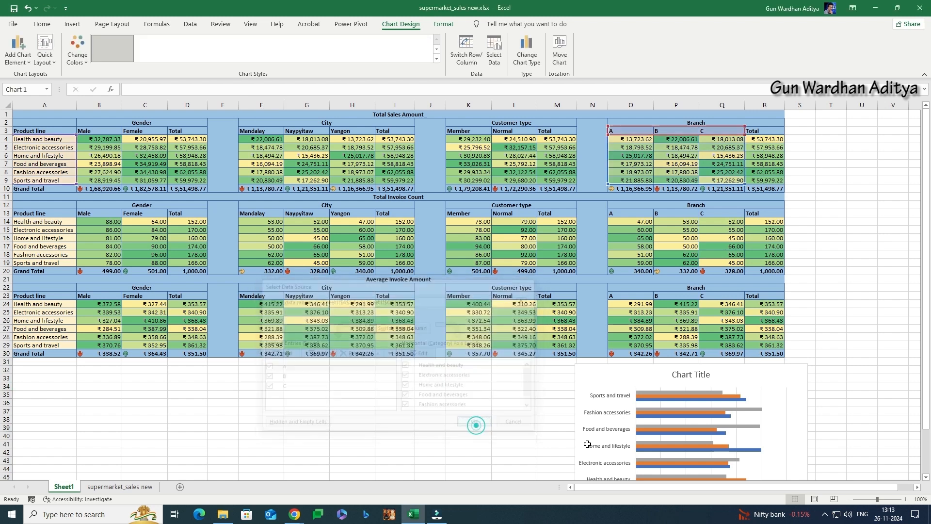
# Apply the dark gradient style to the bar chart and add data labels positioned at Inside Base.
pyautogui.scroll(-6, 898, 381)
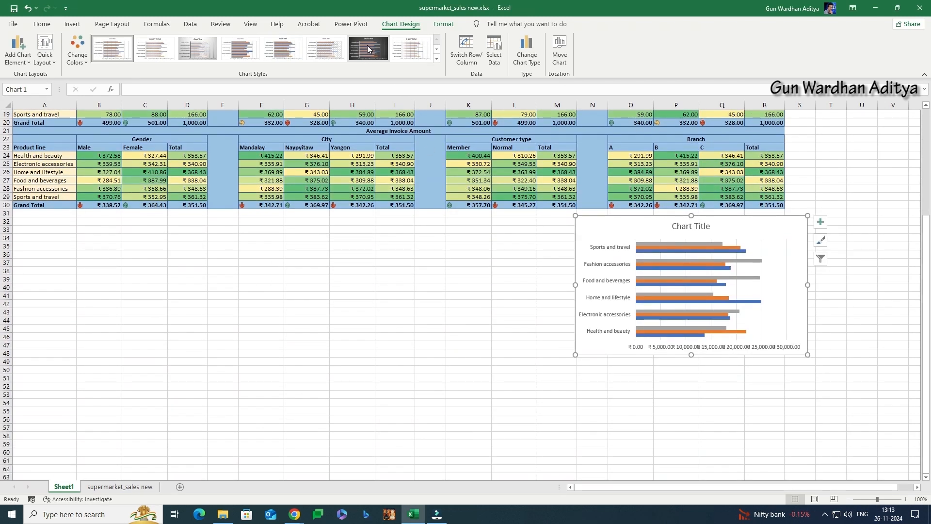
pyautogui.click(368, 45)
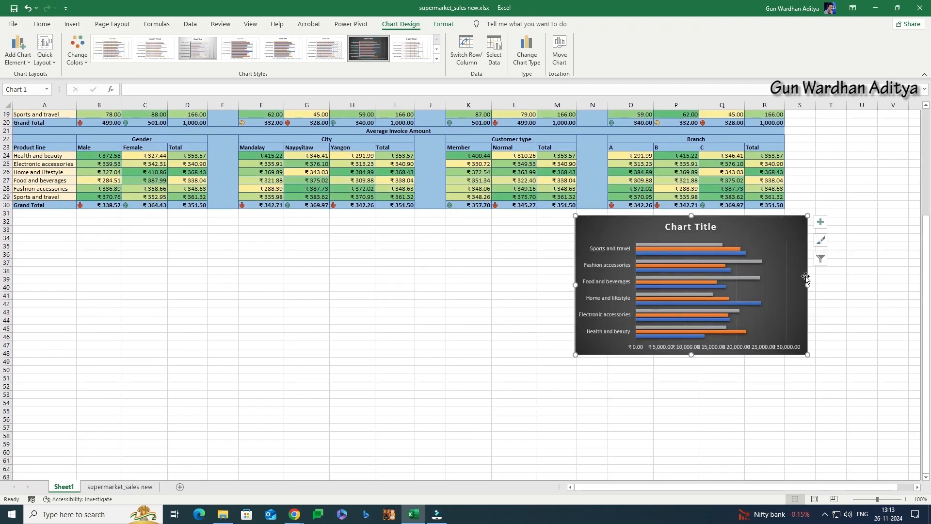
pyautogui.click(823, 225)
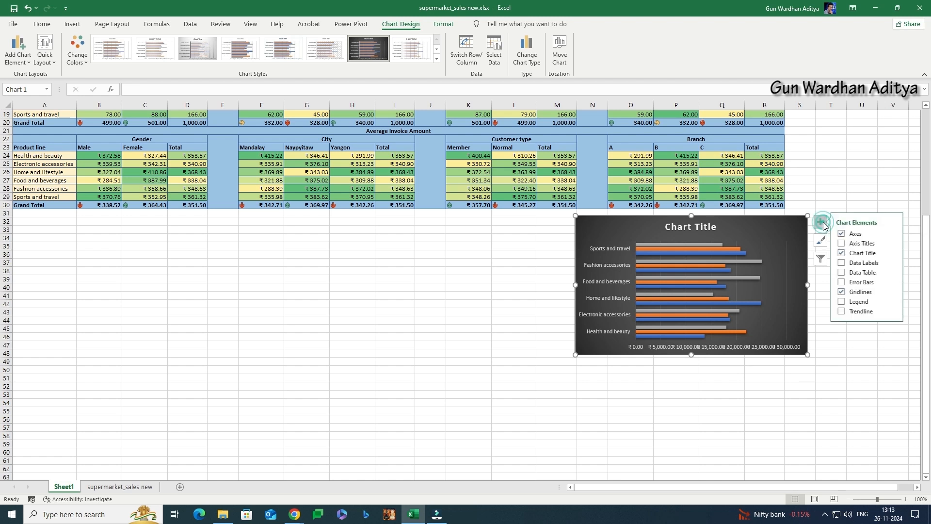
pyautogui.click(845, 263)
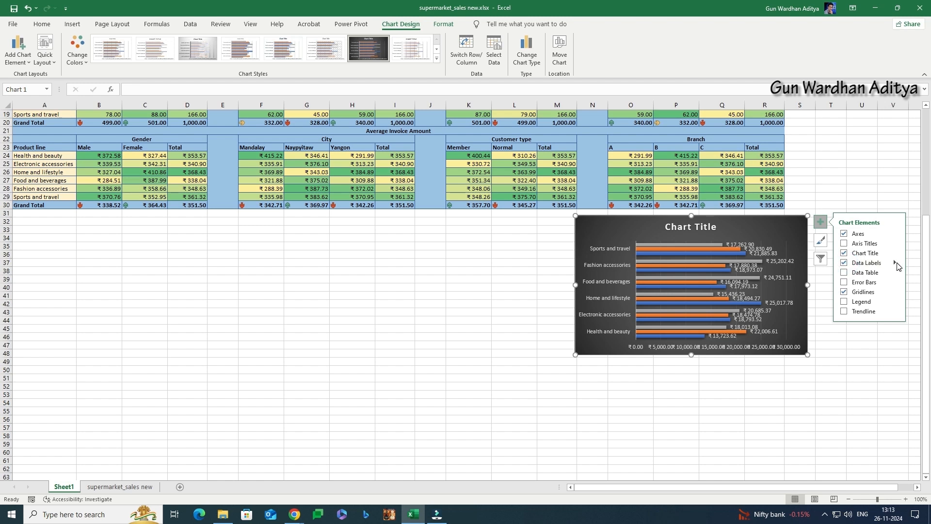
pyautogui.click(895, 262)
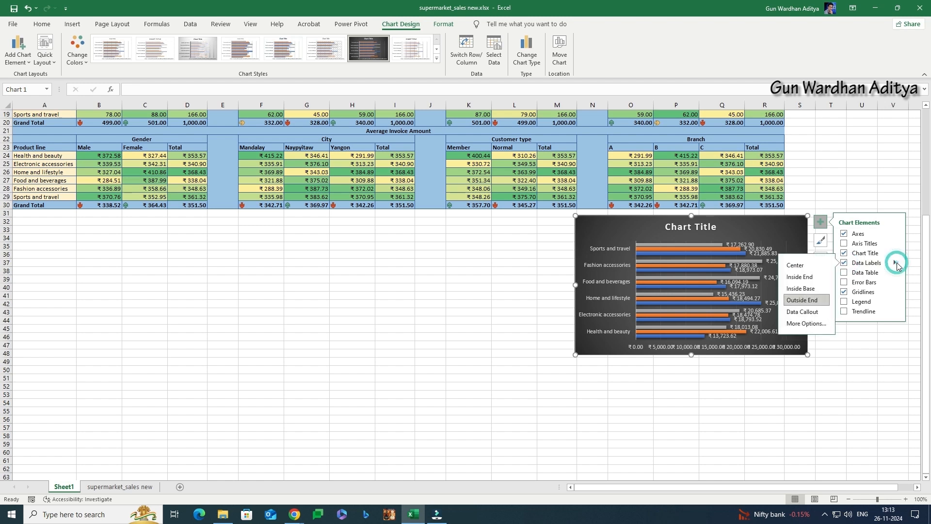
pyautogui.click(811, 289)
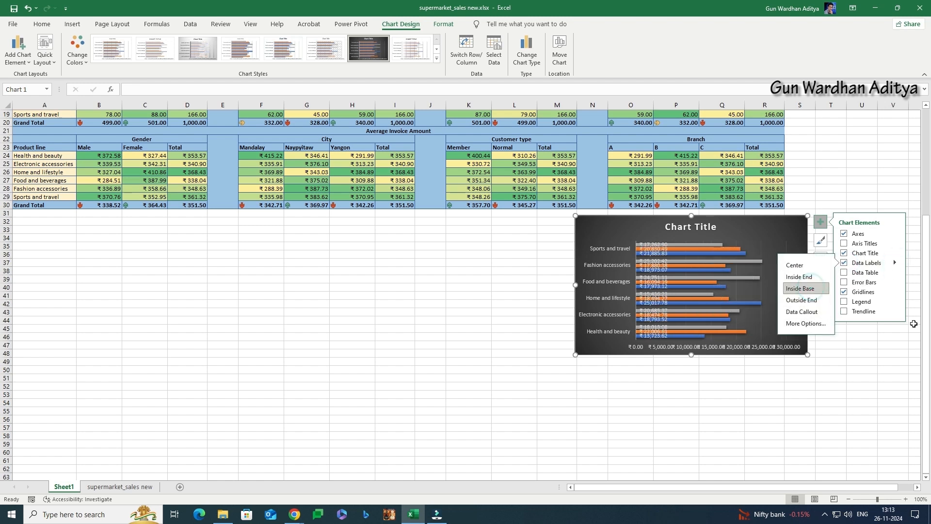
# Turn on the chart's primary major horizontal, primary minor vertical and primary minor horizontal gridlines.
pyautogui.click(895, 291)
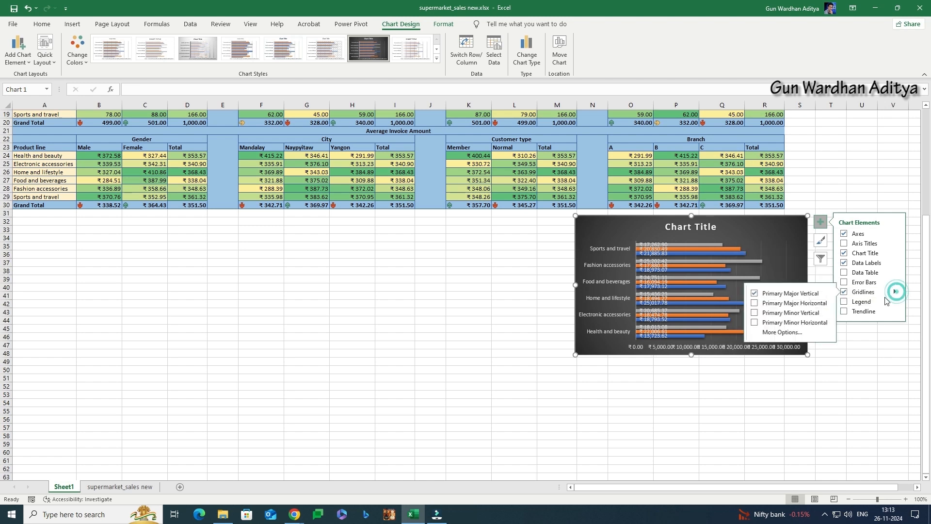
pyautogui.click(753, 302)
pyautogui.click(752, 312)
pyautogui.click(753, 322)
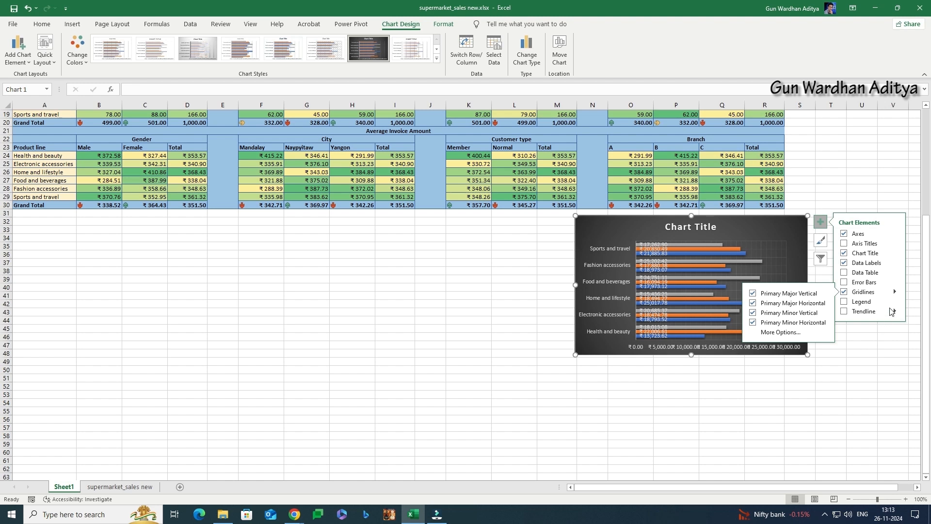
# Add a legend at the top of the branch chart.
pyautogui.click(894, 301)
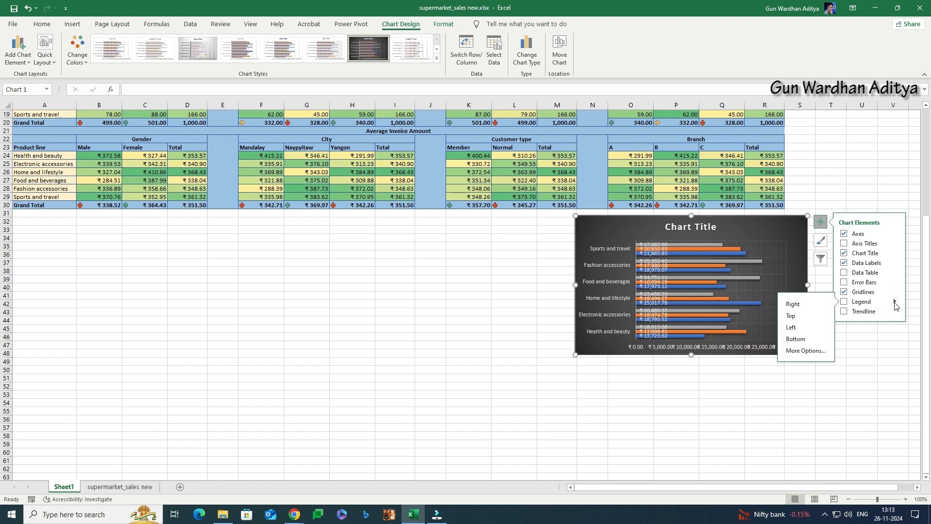
pyautogui.click(802, 317)
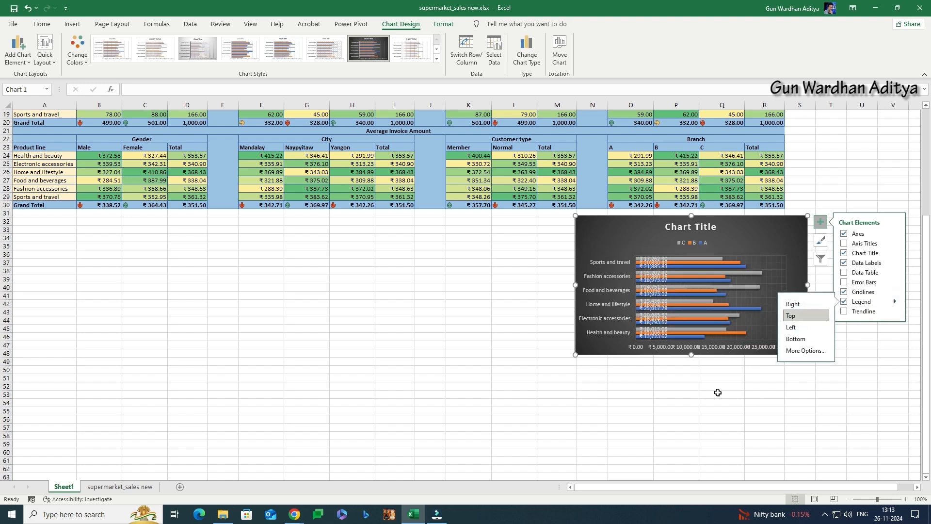
pyautogui.click(729, 367)
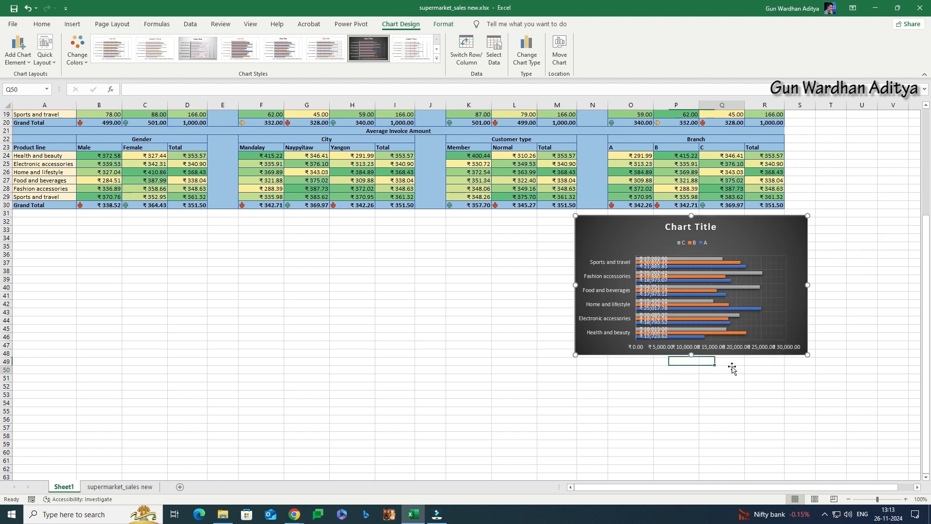
pyautogui.click(730, 369)
pyautogui.click(752, 243)
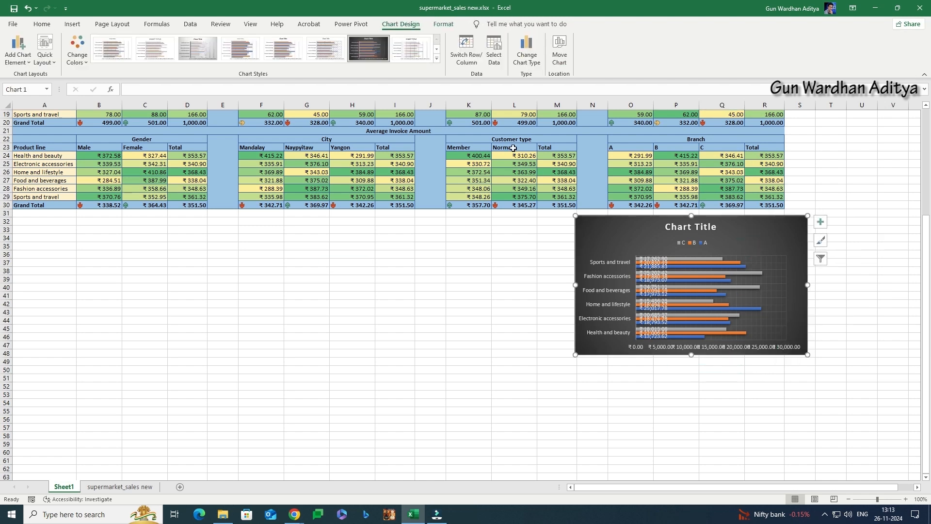
# Reorder the chart's data series to C, B, A.
pyautogui.click(495, 59)
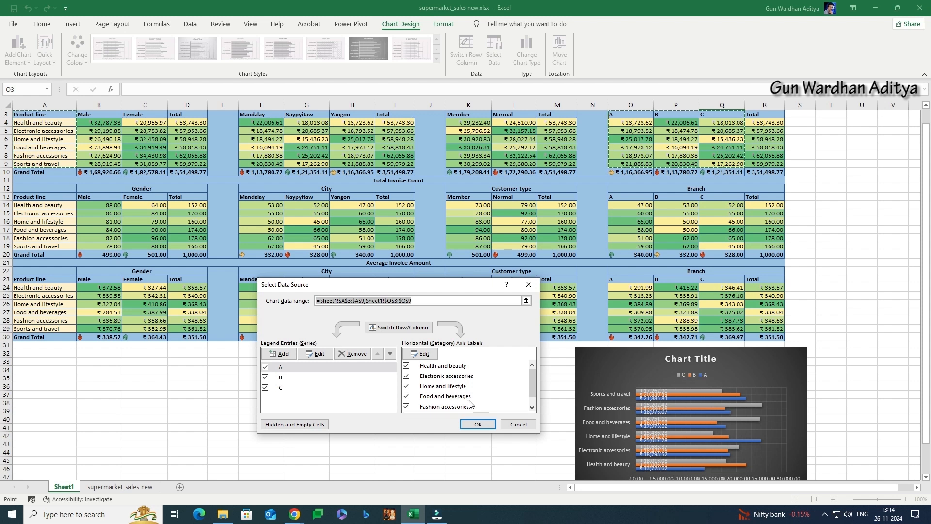
pyautogui.click(291, 378)
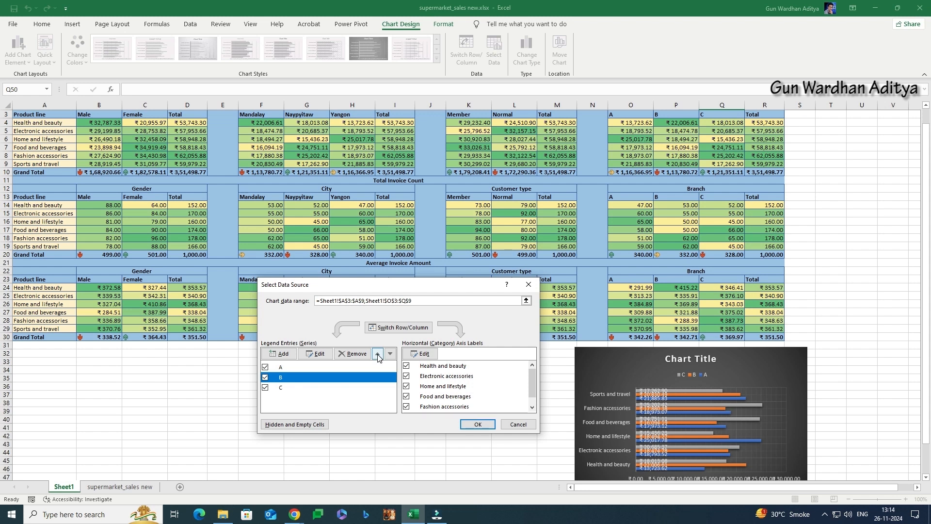
pyautogui.click(286, 389)
pyautogui.click(378, 353)
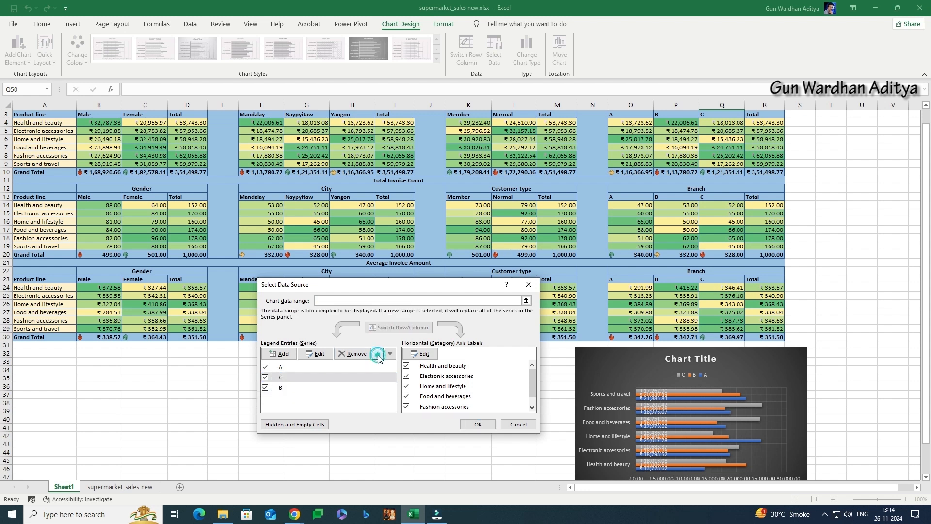
pyautogui.click(377, 354)
pyautogui.click(291, 388)
pyautogui.click(377, 353)
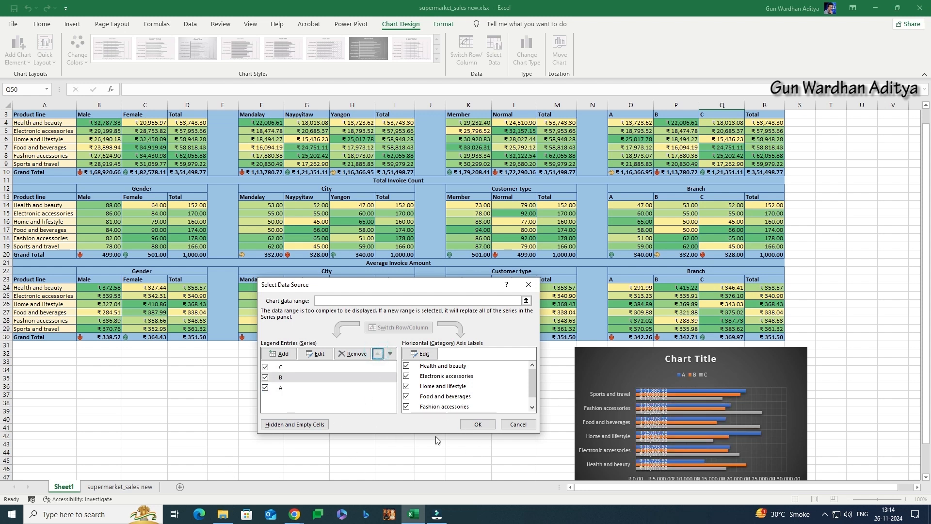
pyautogui.click(477, 425)
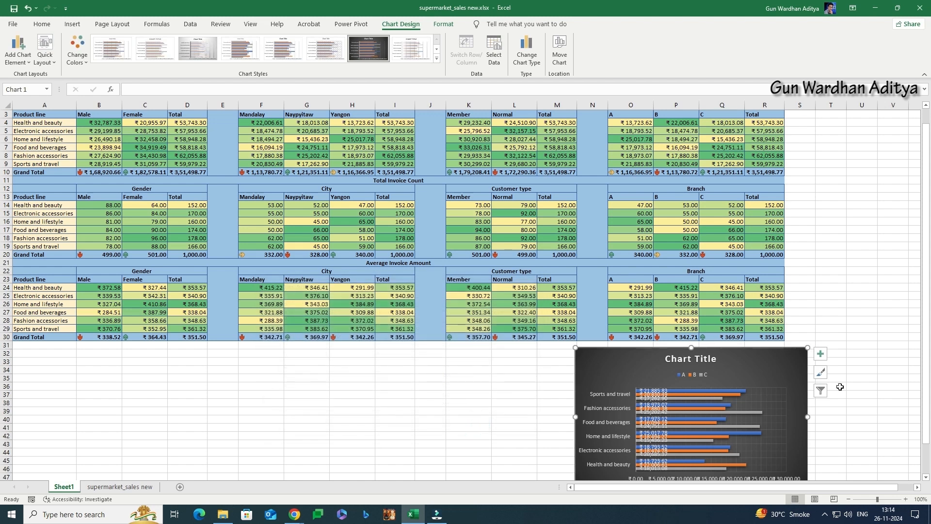
# Change the bar chart's title to "Branch".
pyautogui.scroll(1, 847, 288)
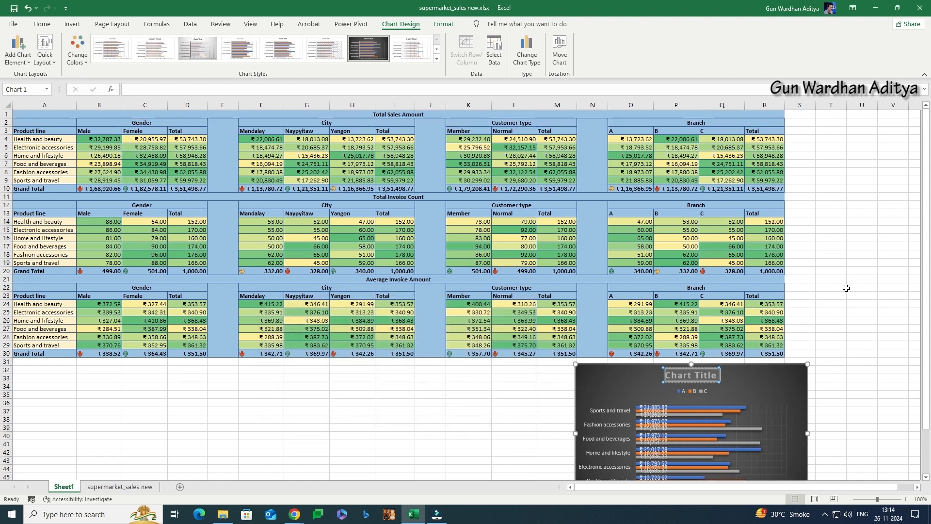
pyautogui.write('Branch')
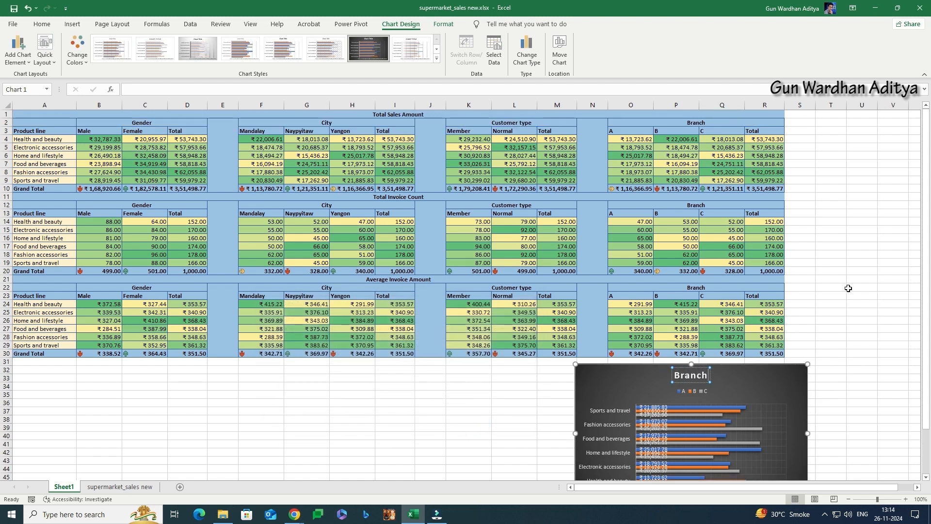
# Narrow the Branch chart from both sides, stretch it down to about row 55, and delete its value axis.
pyautogui.click(843, 354)
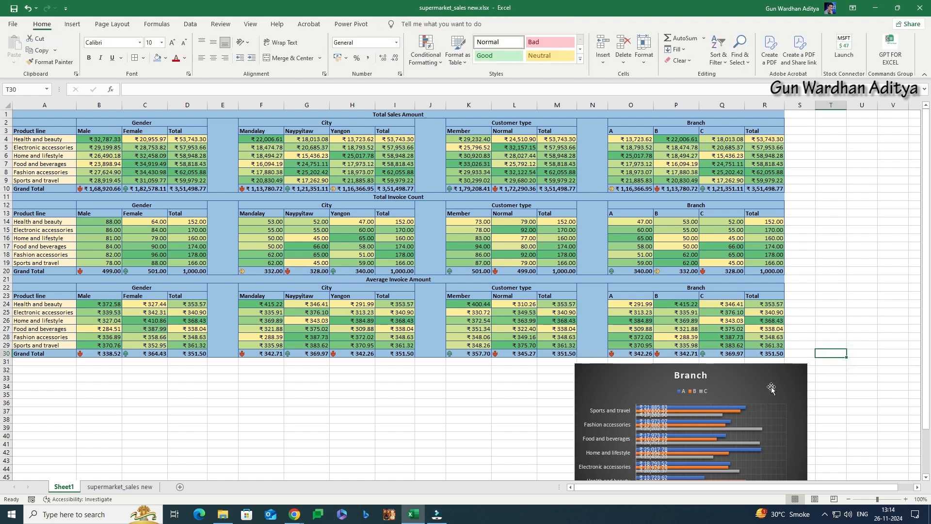
pyautogui.scroll(-4, 769, 387)
pyautogui.click(727, 280)
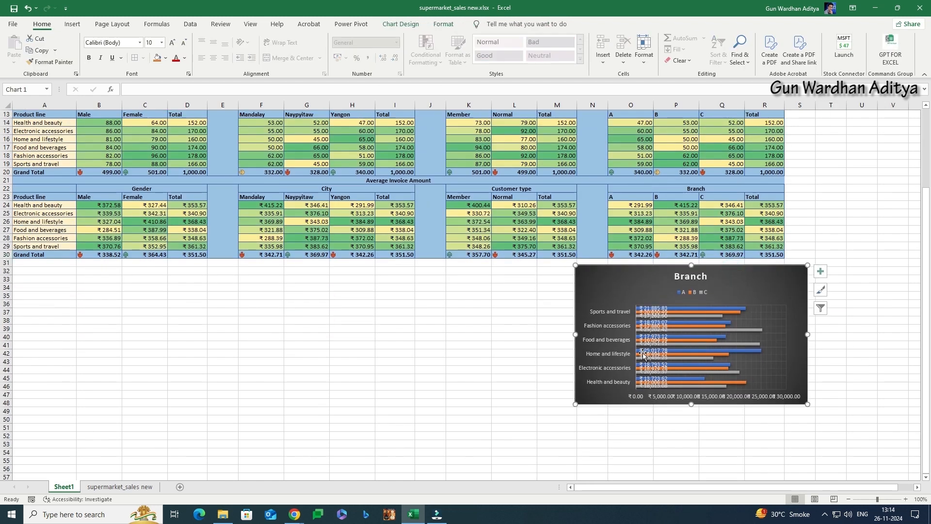
pyautogui.moveTo(576, 336); pyautogui.dragTo(595, 335)
pyautogui.moveTo(808, 334); pyautogui.dragTo(796, 335)
pyautogui.moveTo(691, 405); pyautogui.dragTo(699, 452)
pyautogui.scroll(-3, 810, 421)
pyautogui.moveTo(695, 377); pyautogui.dragTo(697, 391)
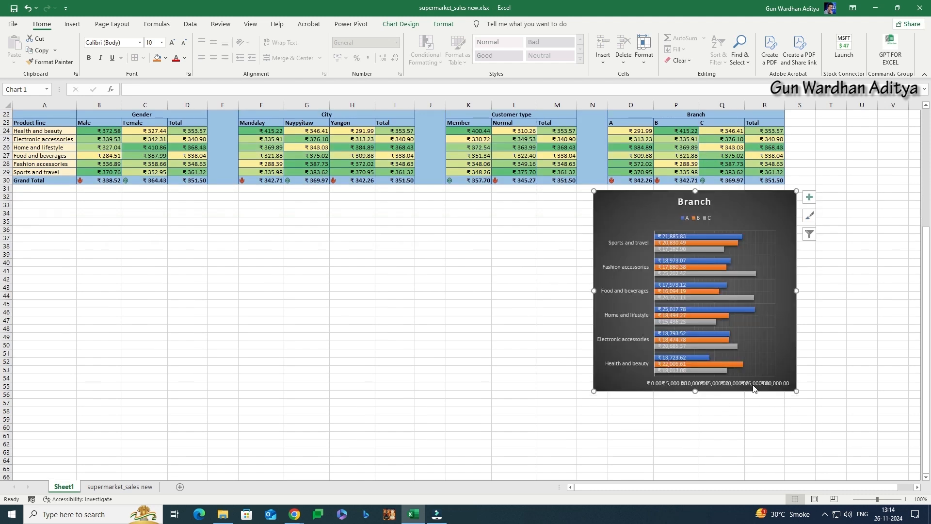
pyautogui.click(834, 257)
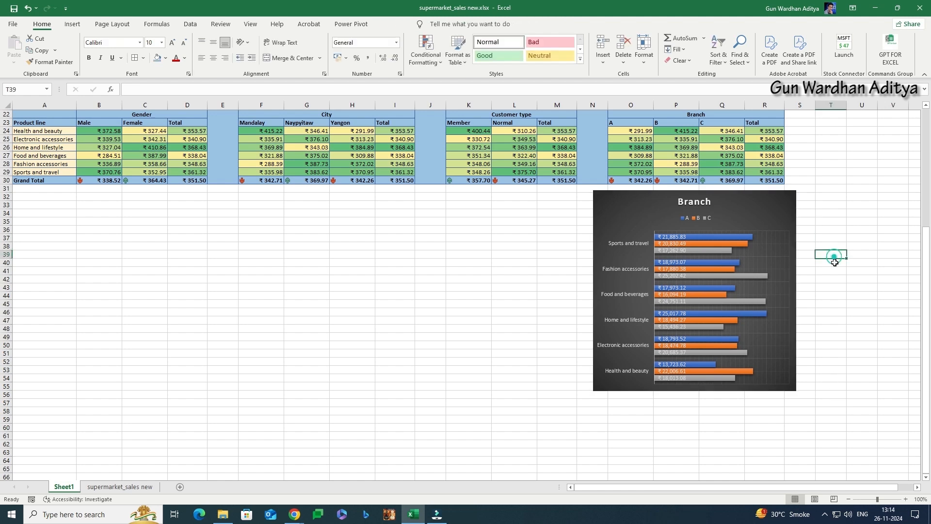
# Insert a blank 2-D clustered bar chart and move it beside the Branch chart.
pyautogui.scroll(7, 805, 276)
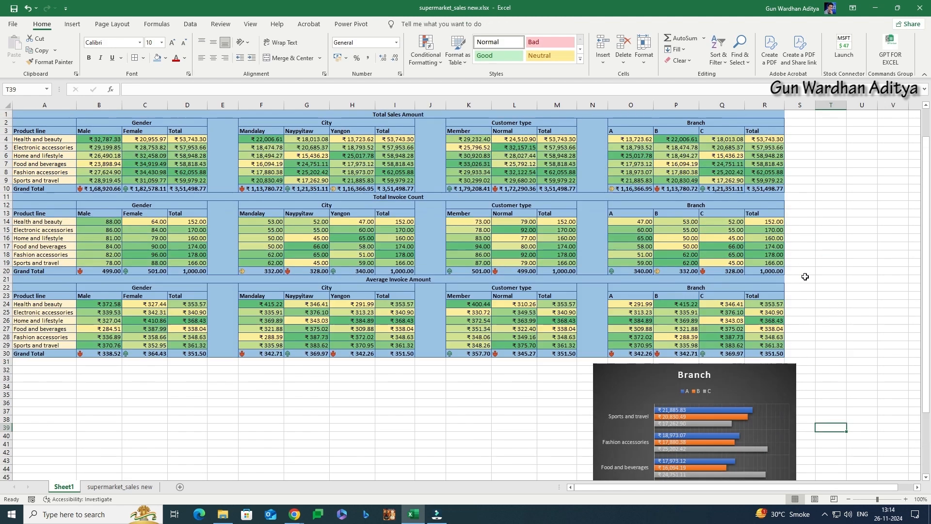
pyautogui.scroll(-7, 806, 273)
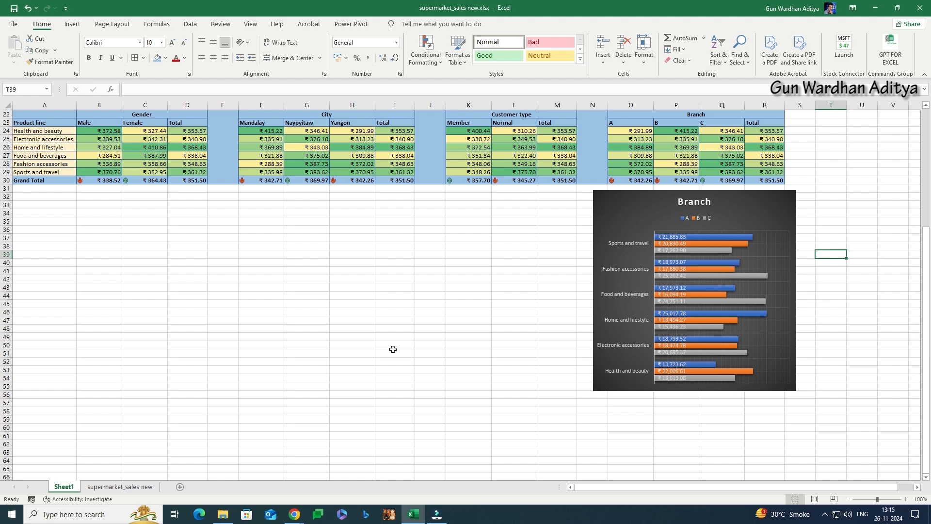
pyautogui.scroll(7, 393, 349)
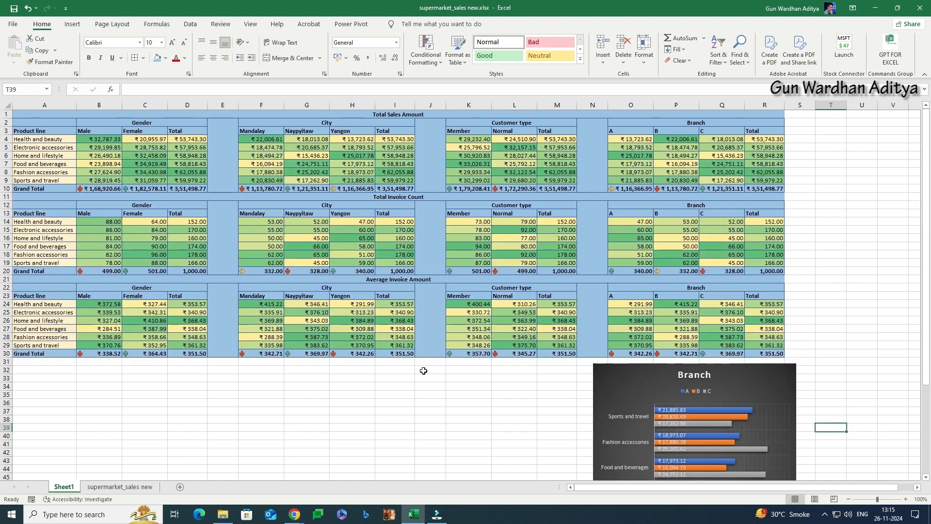
pyautogui.click(72, 24)
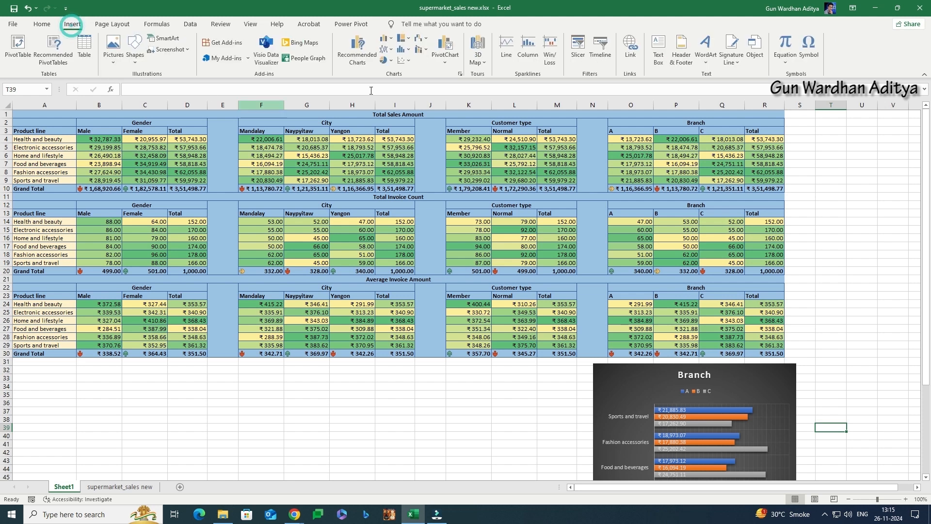
pyautogui.click(386, 38)
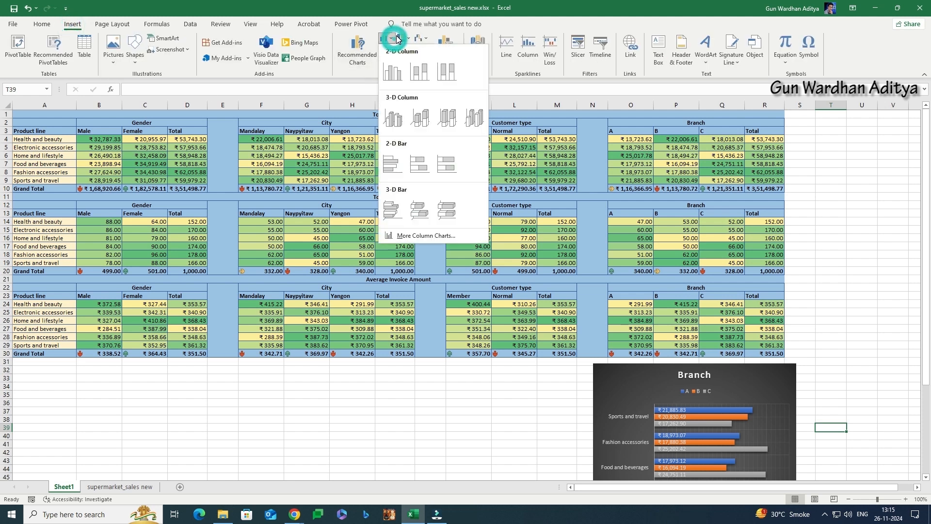
pyautogui.click(392, 165)
pyautogui.scroll(-4, 457, 339)
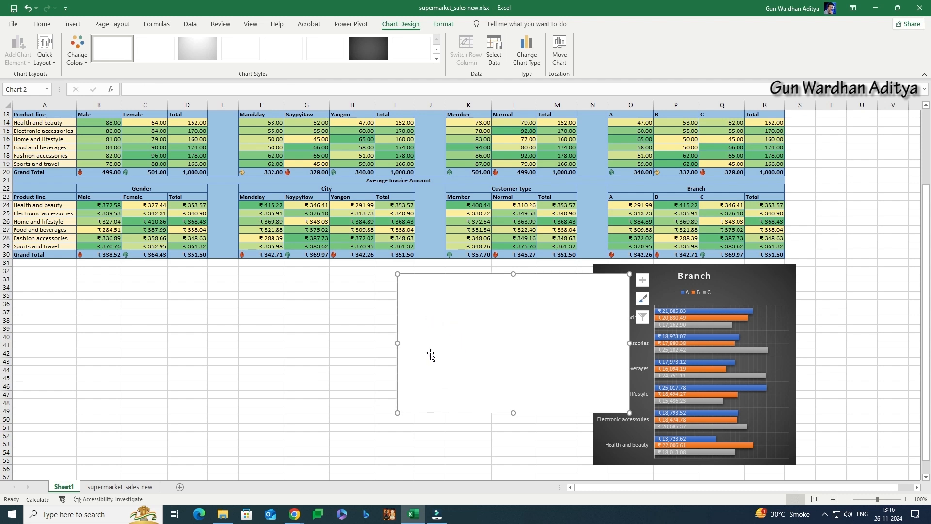
pyautogui.moveTo(451, 354)
pyautogui.mouseDown()
pyautogui.moveTo(263, 368)
pyautogui.moveTo(433, 351)
pyautogui.mouseUp()
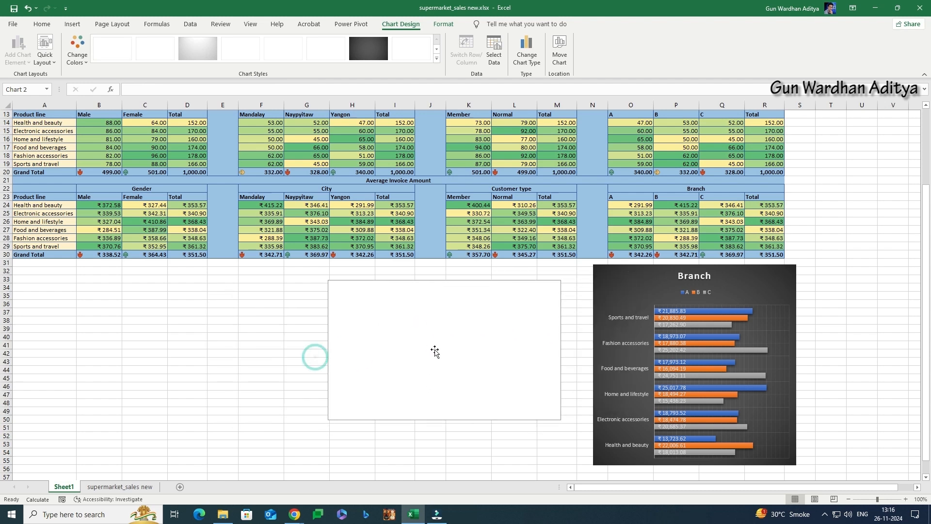
# Paste two copies of the blank bar chart and spread the three blank charts out below the summary tables.
pyautogui.click(202, 340)
pyautogui.hotkey('ctrl', 'v')
pyautogui.click(85, 326)
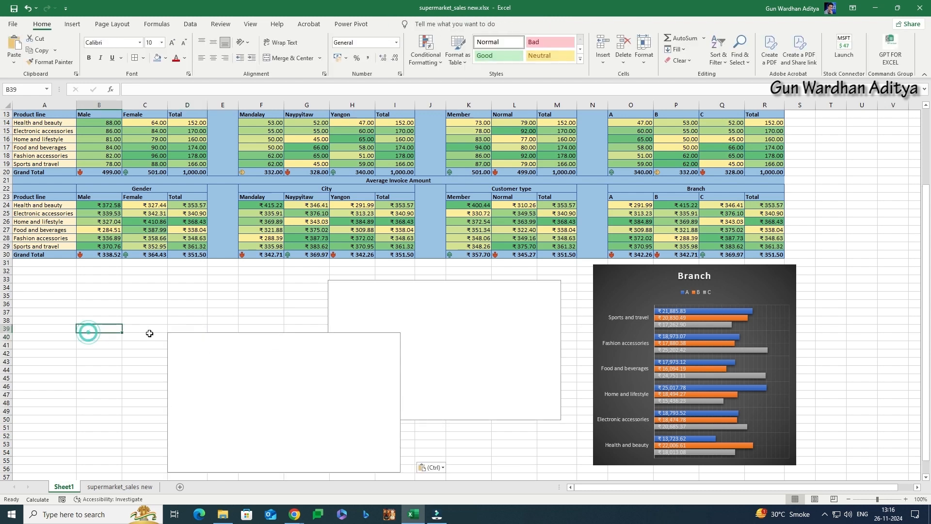
pyautogui.hotkey('ctrl', 'v')
pyautogui.click(182, 337)
pyautogui.moveTo(182, 337); pyautogui.dragTo(150, 302)
pyautogui.moveTo(438, 332); pyautogui.dragTo(485, 337)
pyautogui.moveTo(331, 361); pyautogui.dragTo(339, 343)
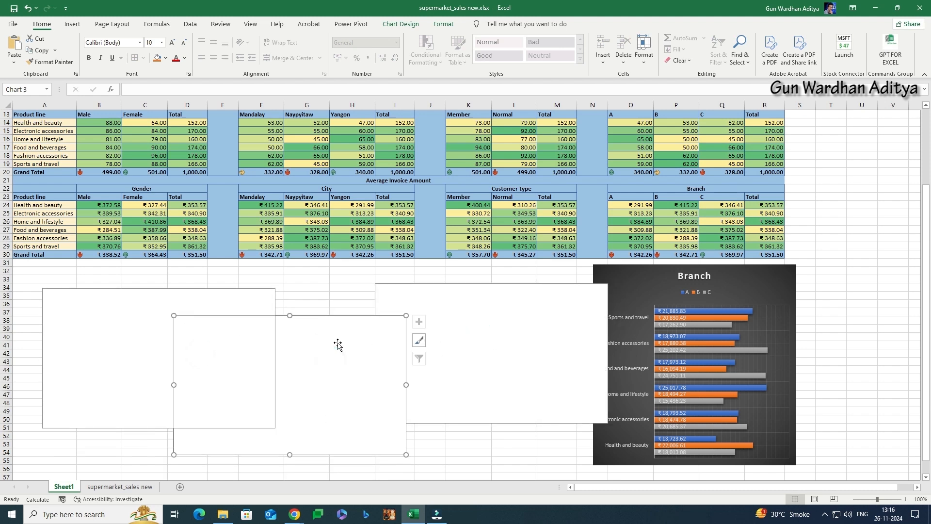
# Set the data of the blank chart nearest Branch to customer-type sales K3:L9, with product lines A4:A9 as axis labels.
pyautogui.click(478, 323)
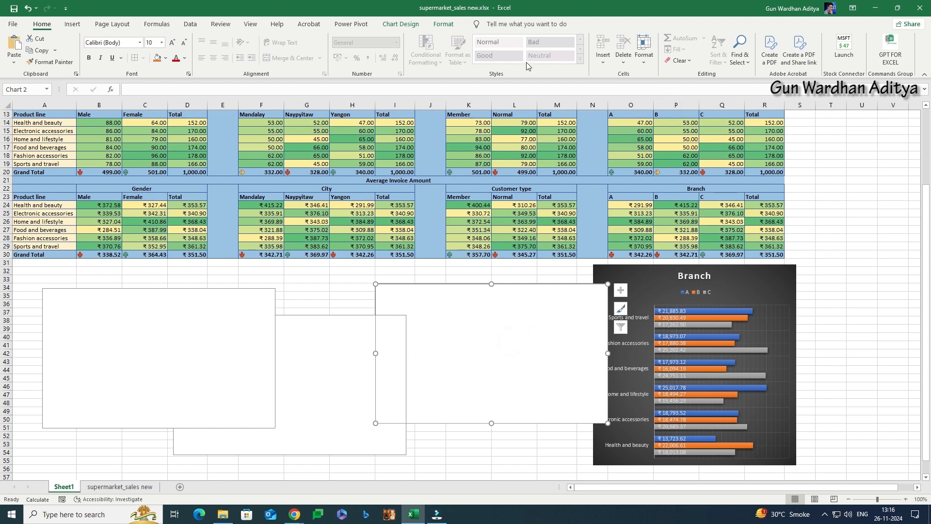
pyautogui.doubleClick(504, 344)
pyautogui.click(399, 24)
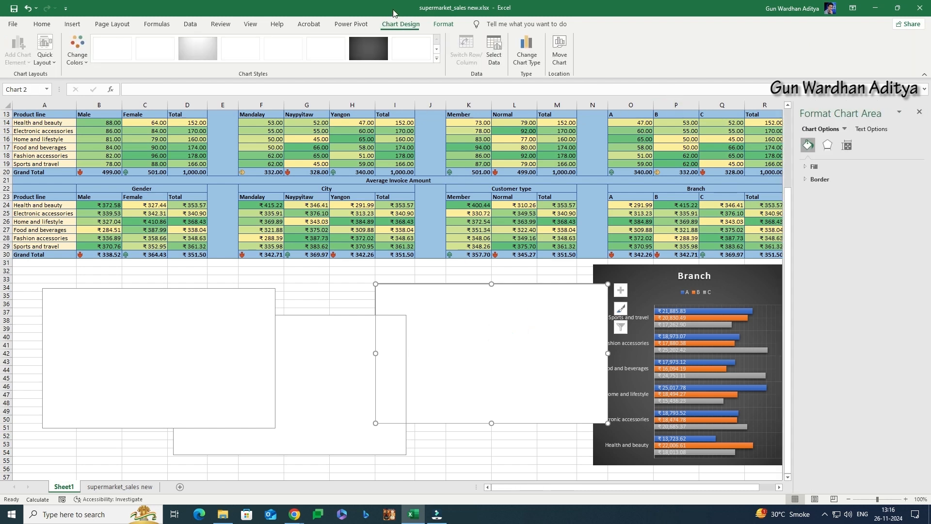
pyautogui.click(919, 113)
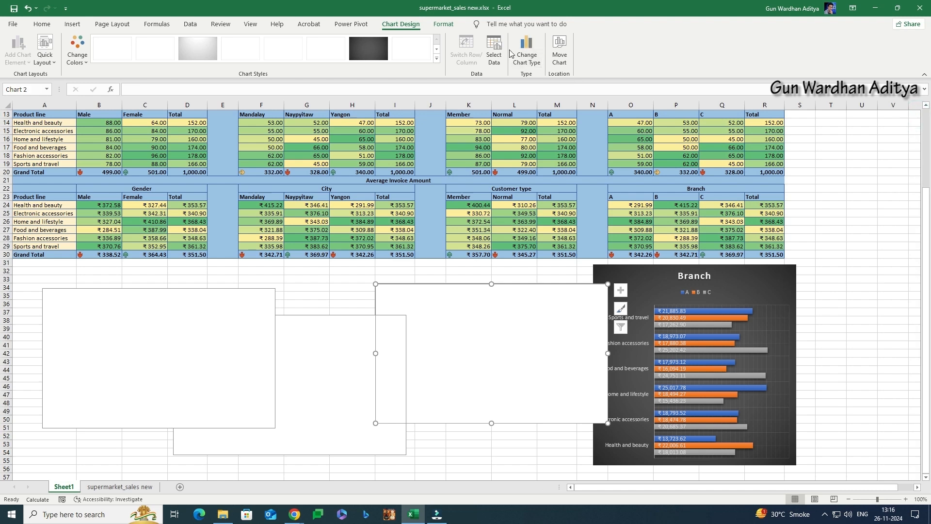
pyautogui.click(494, 49)
pyautogui.scroll(4, 554, 257)
pyautogui.moveTo(469, 131); pyautogui.dragTo(517, 181)
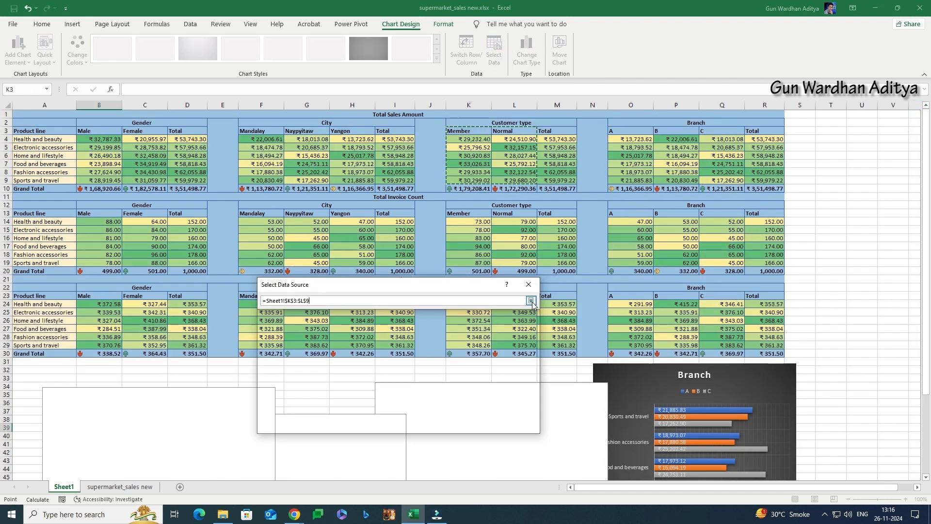
pyautogui.click(420, 355)
pyautogui.moveTo(39, 140); pyautogui.dragTo(39, 181)
pyautogui.click(412, 370)
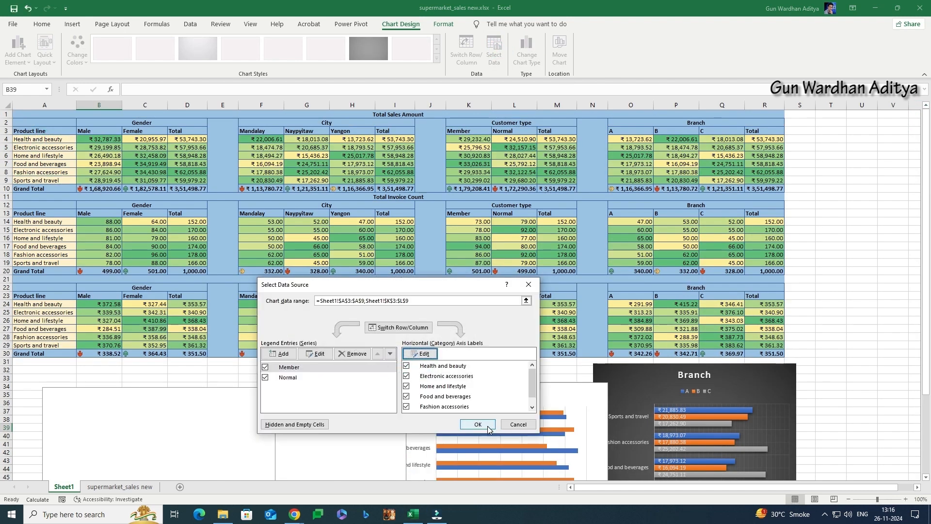
pyautogui.click(482, 422)
# Set the middle blank chart's data to city sales F3:H9, with product lines A4:A9 as axis labels.
pyautogui.scroll(-4, 306, 336)
pyautogui.scroll(4, 360, 276)
pyautogui.click(495, 48)
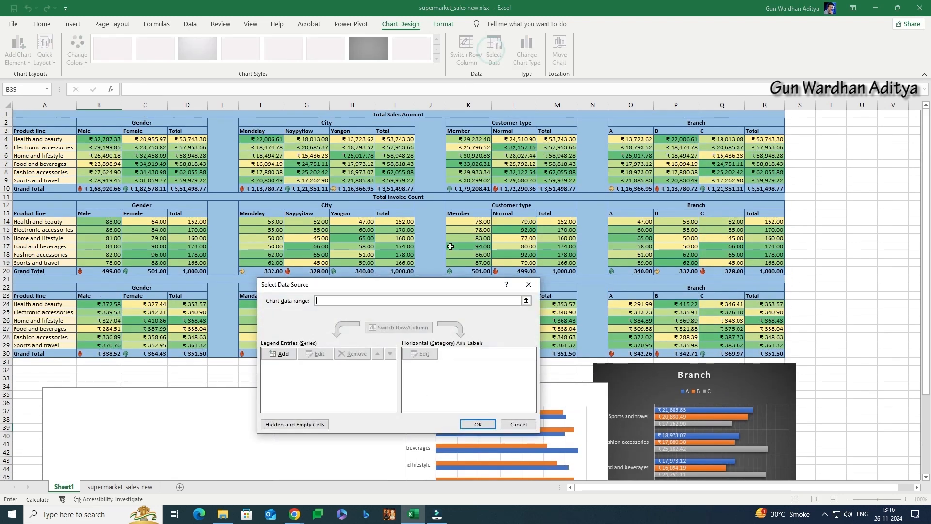
pyautogui.click(526, 303)
pyautogui.moveTo(261, 131); pyautogui.dragTo(358, 181)
pyautogui.click(531, 301)
pyautogui.click(421, 354)
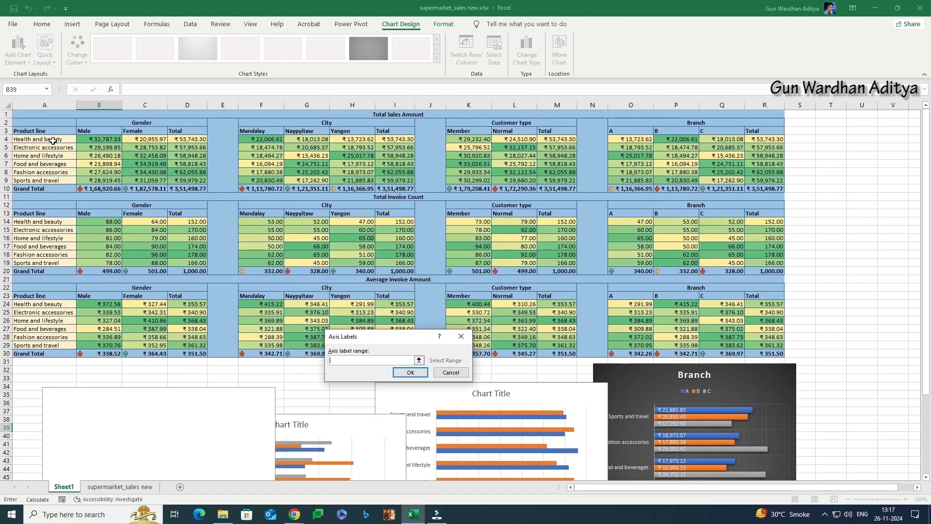
pyautogui.click(420, 374)
pyautogui.click(480, 425)
# Set the remaining blank chart's data to gender sales B3:C9, with product lines A4:A9 as axis labels.
pyautogui.scroll(-5, 311, 335)
pyautogui.click(171, 271)
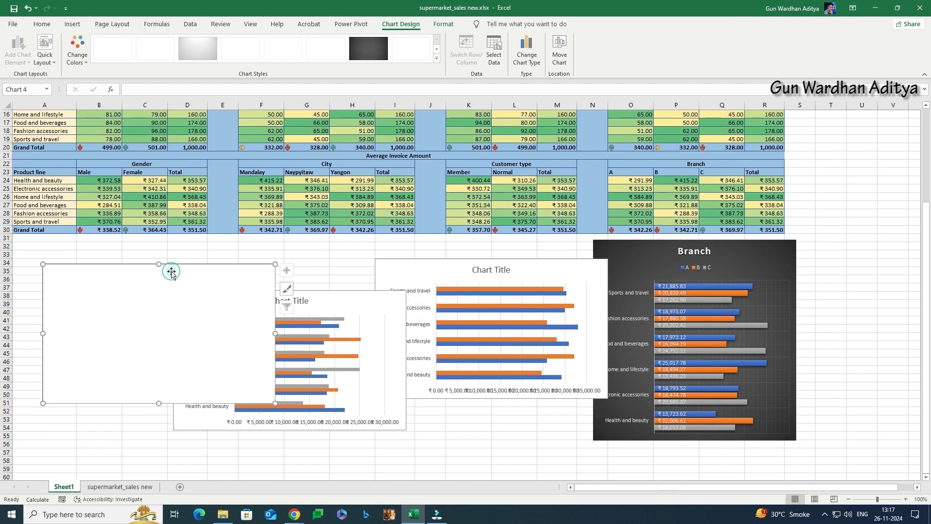
pyautogui.scroll(5, 170, 270)
pyautogui.click(494, 50)
pyautogui.click(526, 301)
pyautogui.moveTo(99, 131); pyautogui.dragTo(145, 180)
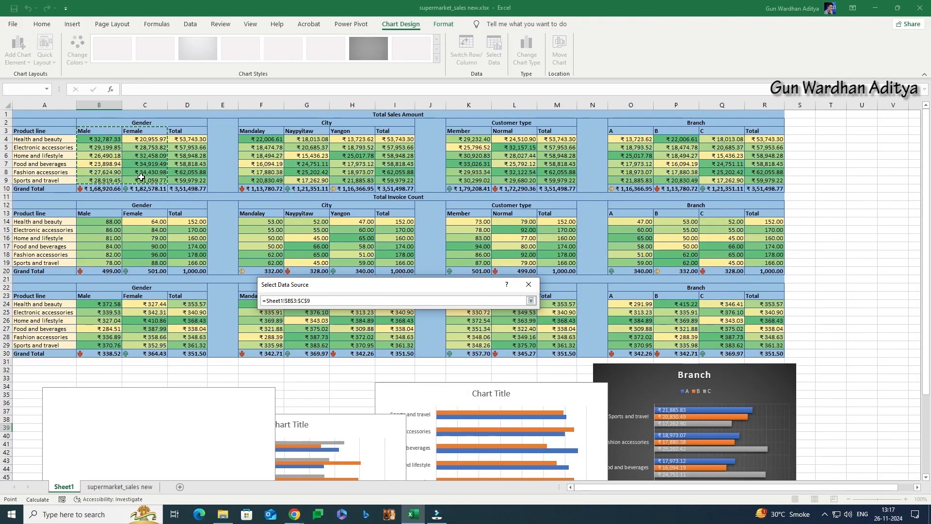
pyautogui.click(526, 304)
pyautogui.click(421, 353)
pyautogui.moveTo(44, 139); pyautogui.dragTo(44, 180)
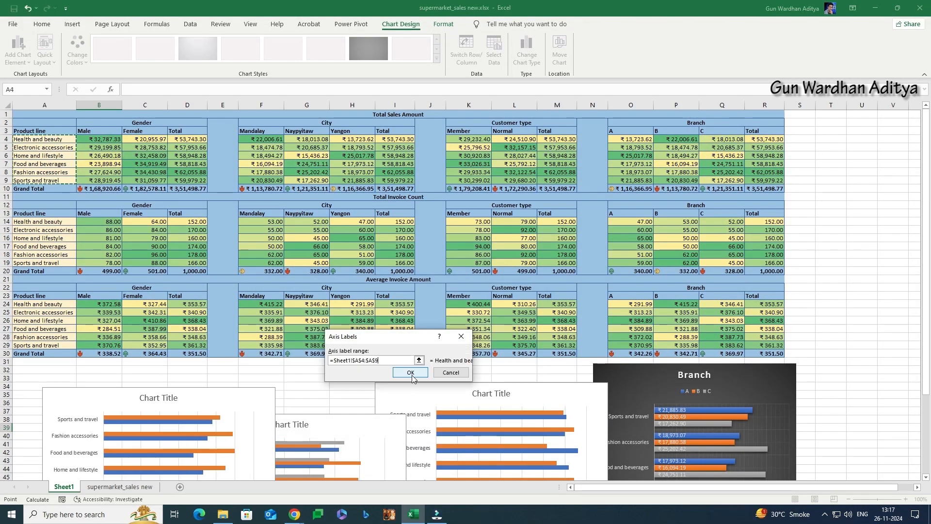
pyautogui.click(410, 373)
pyautogui.click(479, 427)
# Apply the Branch chart's dark chart style to the customer type, city and gender charts.
pyautogui.scroll(-2, 320, 394)
pyautogui.scroll(-3, 319, 394)
pyautogui.click(399, 287)
pyautogui.click(368, 48)
pyautogui.click(338, 303)
pyautogui.click(368, 49)
pyautogui.click(202, 275)
pyautogui.click(368, 48)
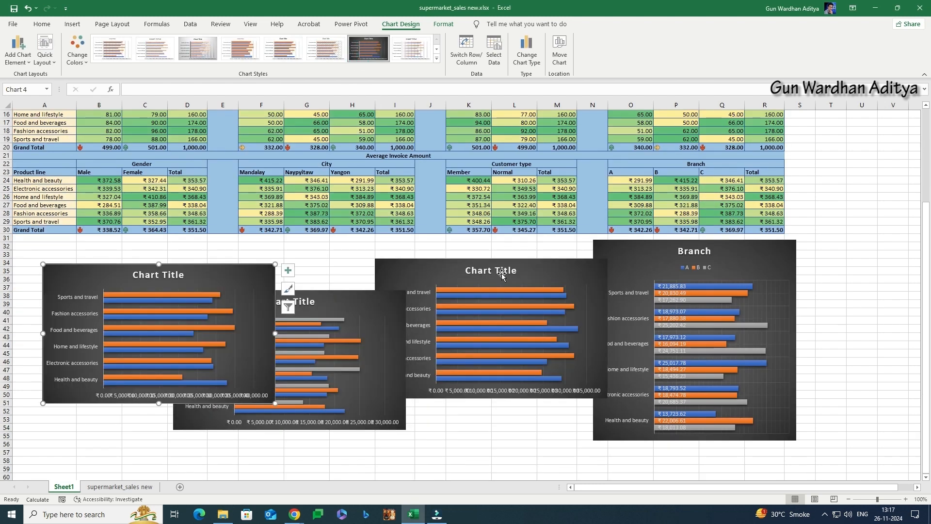
# Change the customer type chart's title to "Customer Type".
pyautogui.click(500, 271)
pyautogui.scroll(5, 499, 274)
pyautogui.click(478, 394)
pyautogui.hotkey('ctrl', 'a')
pyautogui.write('Customer Type')
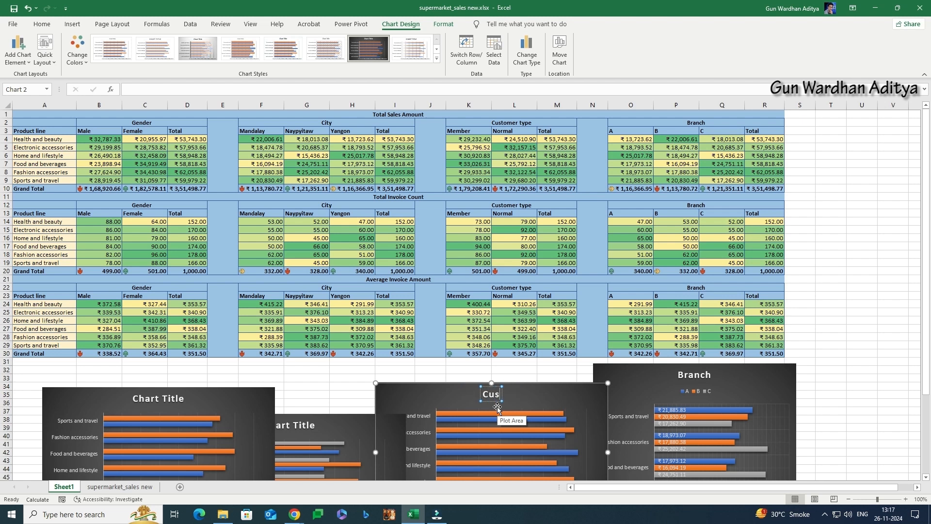
# Move the city chart out from behind the gender chart and change its title to "City".
pyautogui.click(295, 437)
pyautogui.click(355, 392)
pyautogui.hotkey('ctrl', 'a')
pyautogui.write('City')
# Change the gender chart's title to "Gender".
pyautogui.click(162, 394)
pyautogui.click(162, 397)
pyautogui.write('Gender')
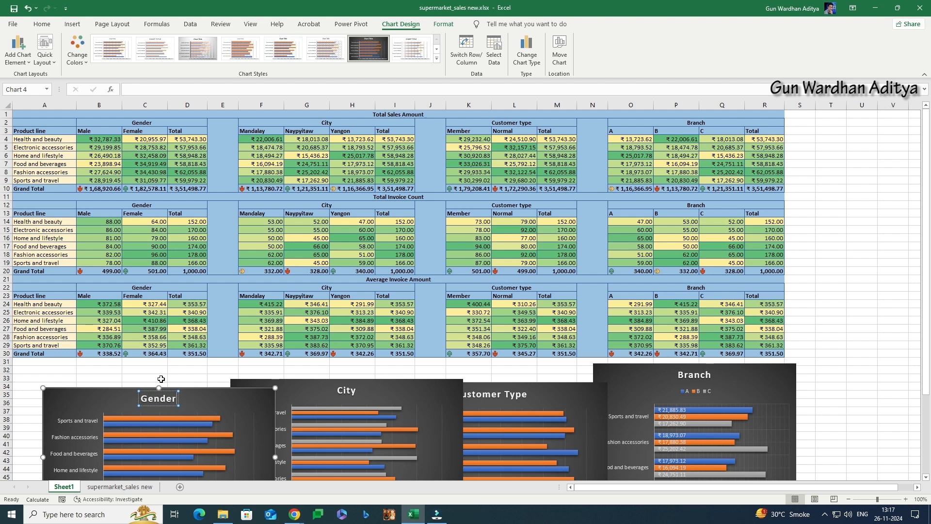
pyautogui.click(198, 373)
# Move the Customer Type chart clear of the City chart and add data labels at the inside base of its bars.
pyautogui.scroll(-6, 199, 372)
pyautogui.click(570, 245)
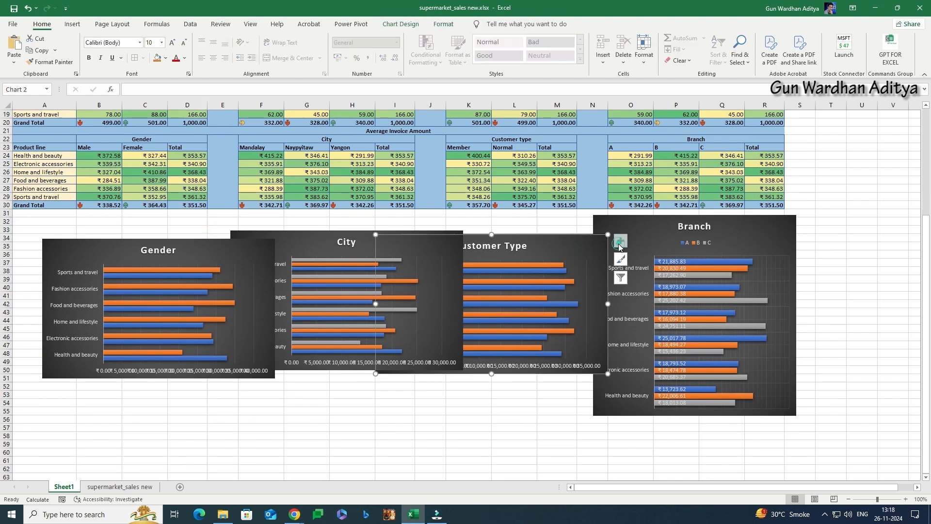
pyautogui.click(621, 241)
pyautogui.click(695, 283)
pyautogui.moveTo(554, 244); pyautogui.dragTo(645, 230)
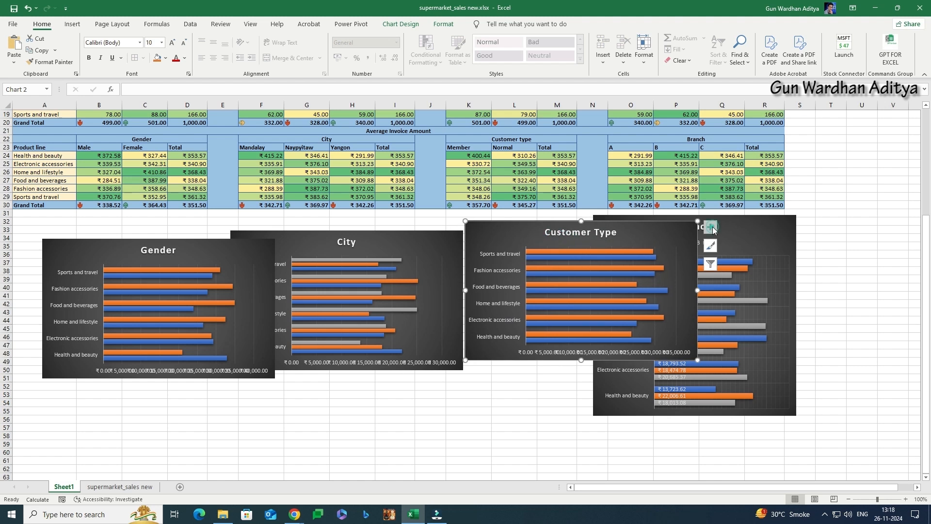
pyautogui.click(711, 227)
pyautogui.click(784, 268)
pyautogui.click(808, 296)
# Add data labels at the inside base of the City chart's bars.
pyautogui.click(407, 242)
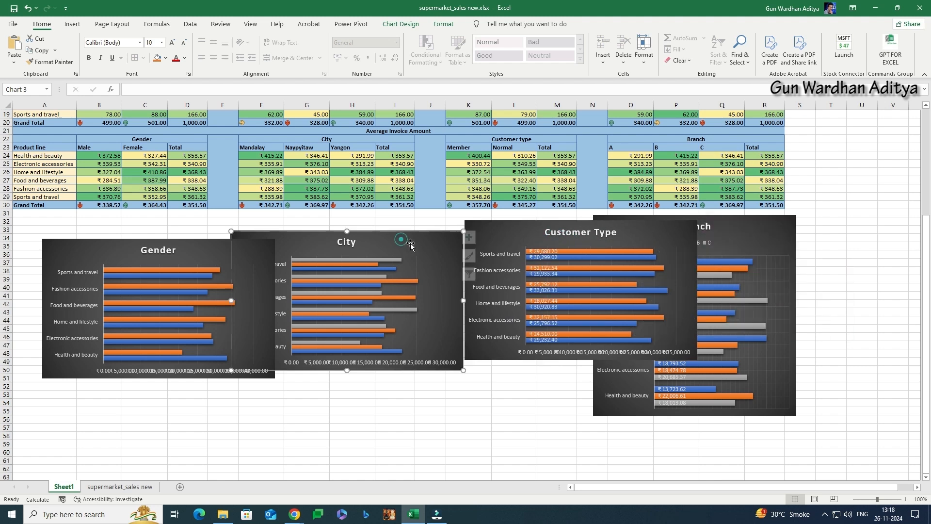
pyautogui.click(476, 237)
pyautogui.click(551, 279)
pyautogui.click(584, 306)
# Add data labels at the inside base of the Gender chart's bars.
pyautogui.click(177, 257)
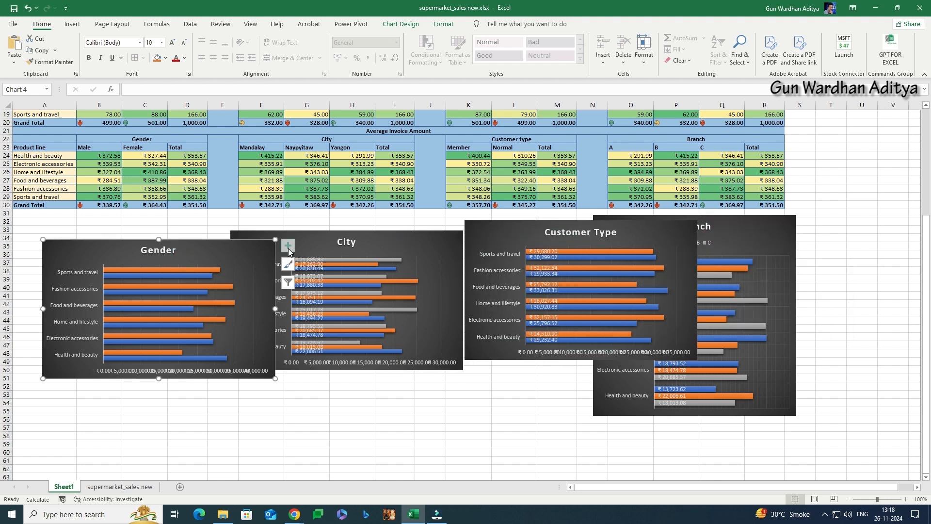
pyautogui.click(287, 246)
pyautogui.click(361, 290)
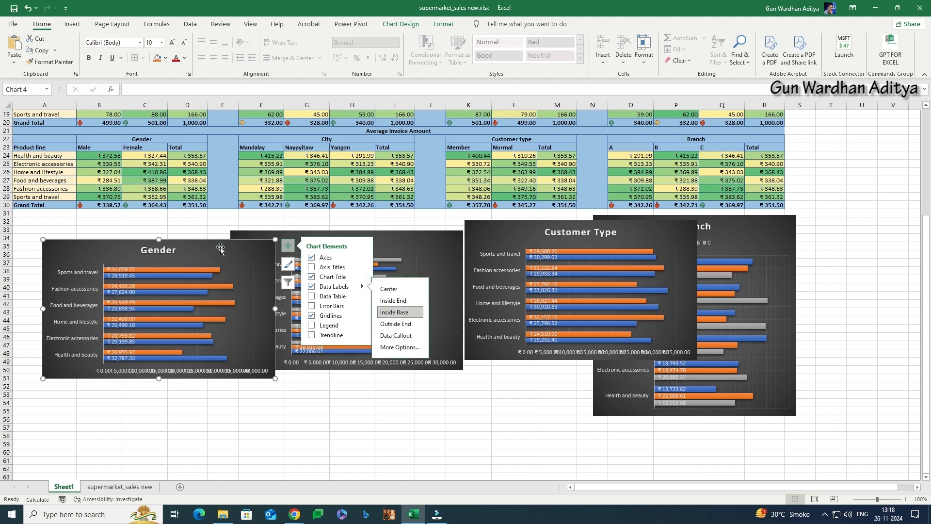
pyautogui.click(395, 316)
pyautogui.click(364, 408)
# Add a top legend to the Customer Type chart and turn on its primary major horizontal and primary minor vertical gridlines.
pyautogui.click(672, 235)
pyautogui.click(708, 227)
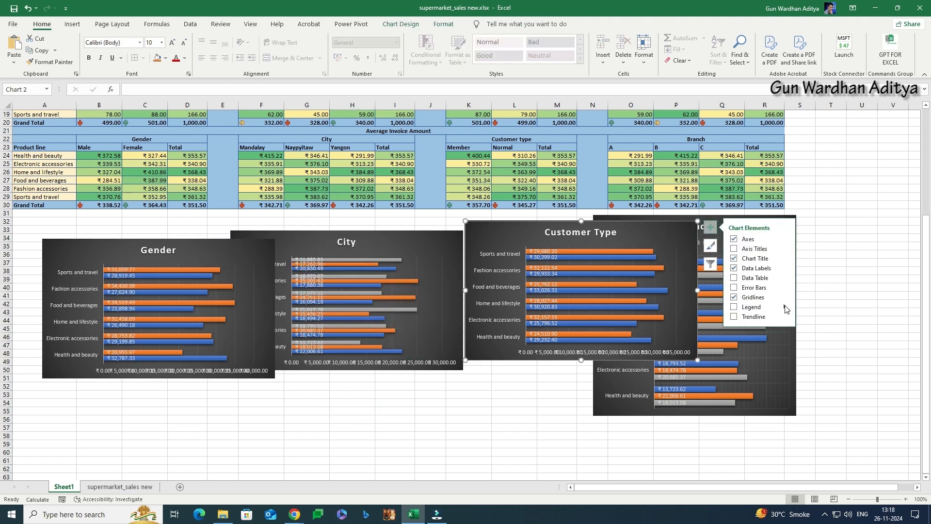
pyautogui.click(808, 318)
pyautogui.click(805, 318)
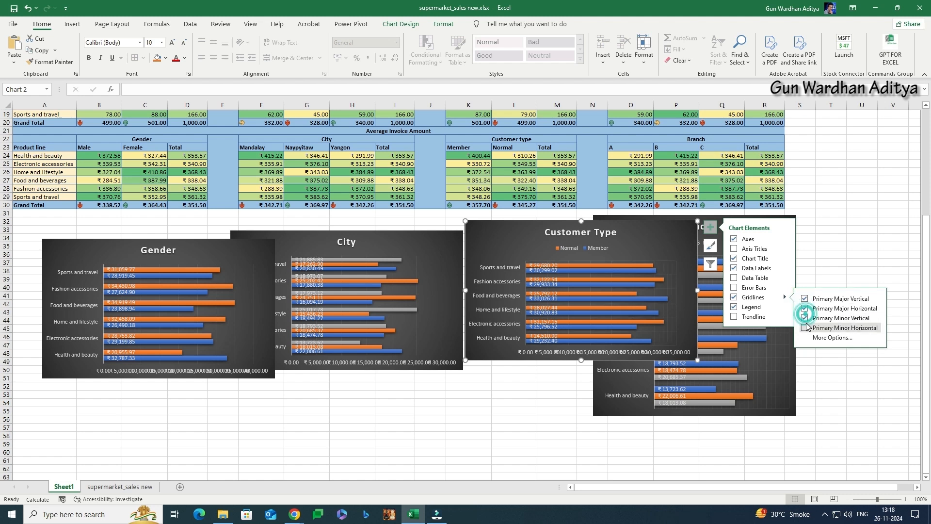
# Add a legend at the top of the City chart.
pyautogui.click(452, 291)
pyautogui.click(476, 237)
pyautogui.moveTo(534, 316)
pyautogui.click(573, 330)
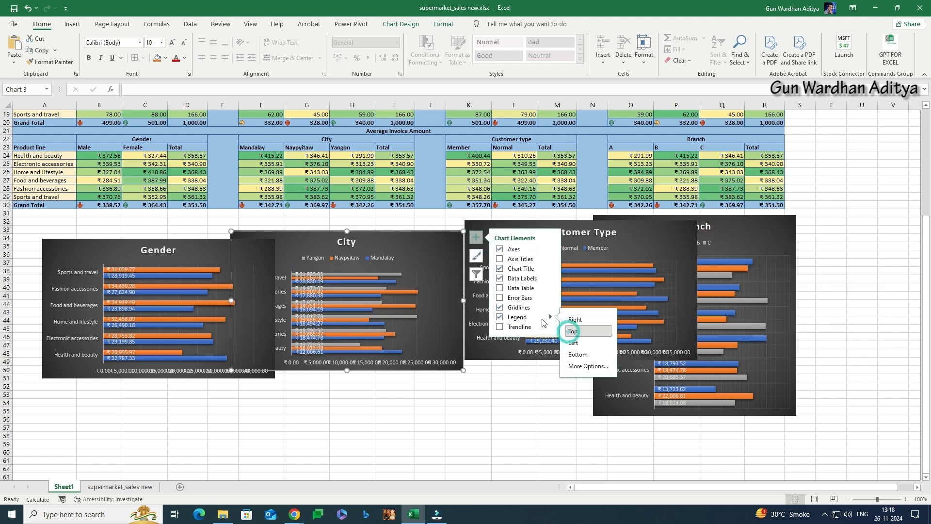
pyautogui.click(578, 331)
# Add a top legend to the Gender chart and turn on its primary major horizontal, primary minor vertical and primary minor horizontal gridlines.
pyautogui.click(199, 248)
pyautogui.click(288, 246)
pyautogui.moveTo(361, 325)
pyautogui.click(390, 337)
pyautogui.click(382, 336)
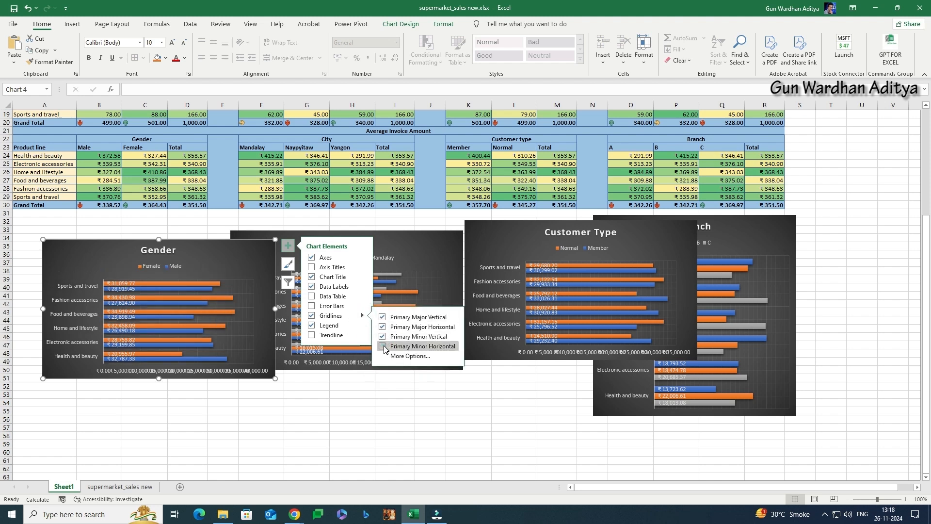
pyautogui.click(383, 346)
pyautogui.click(353, 403)
# Place the Gender chart directly below the tables under columns A to D, narrow it and extend it down to row 55.
pyautogui.moveTo(211, 262); pyautogui.dragTo(184, 237)
pyautogui.moveTo(248, 283); pyautogui.dragTo(217, 279)
pyautogui.moveTo(116, 353); pyautogui.dragTo(117, 414)
# Place the City chart beside the Gender chart, narrow it to end near column I and extend it down to row 55.
pyautogui.moveTo(363, 241); pyautogui.dragTo(351, 224)
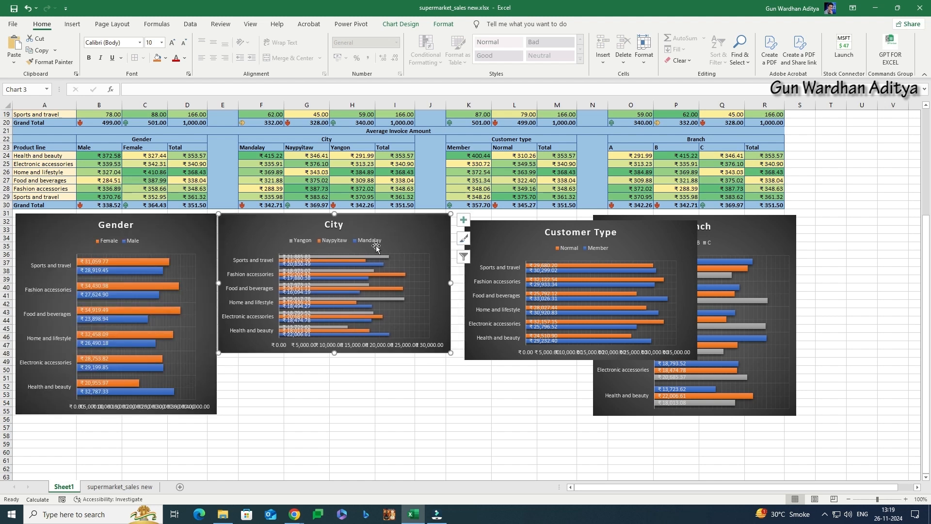
pyautogui.moveTo(451, 283); pyautogui.dragTo(426, 286)
pyautogui.moveTo(322, 354); pyautogui.dragTo(322, 414)
# Delete the horizontal value axis from the City and Gender charts.
pyautogui.press('Delete')
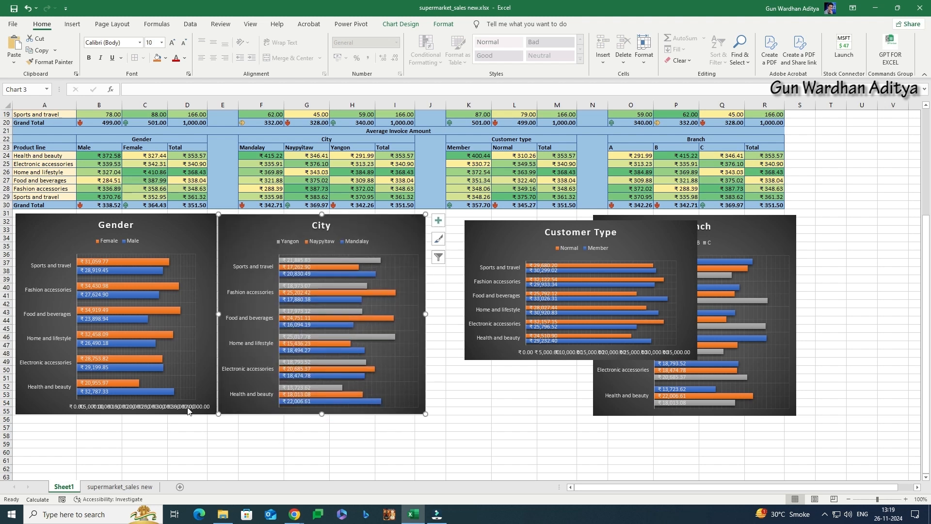
pyautogui.click(188, 408)
pyautogui.press('Delete')
# Move the Customer Type chart beside the City chart, narrow it to clear the Branch chart, and align and slightly narrow the Branch chart.
pyautogui.moveTo(538, 234); pyautogui.dragTo(501, 228)
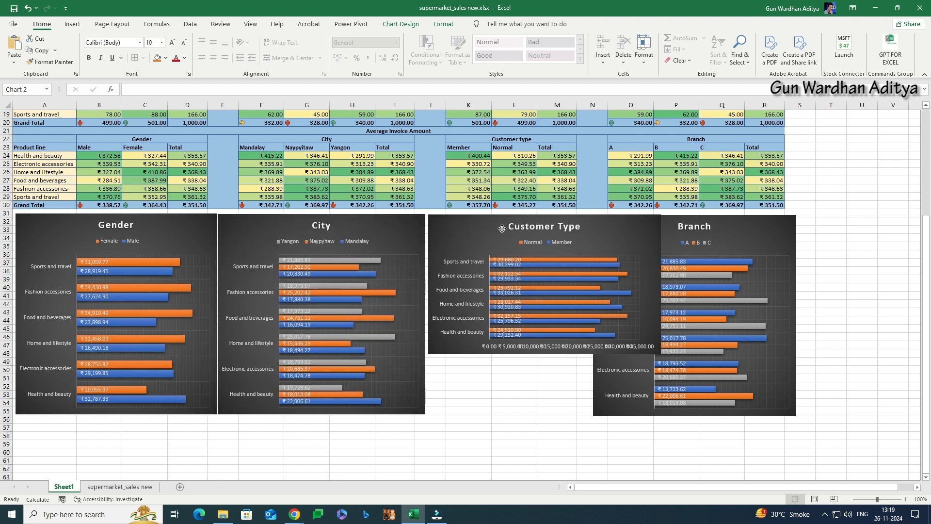
pyautogui.moveTo(661, 284); pyautogui.dragTo(591, 284)
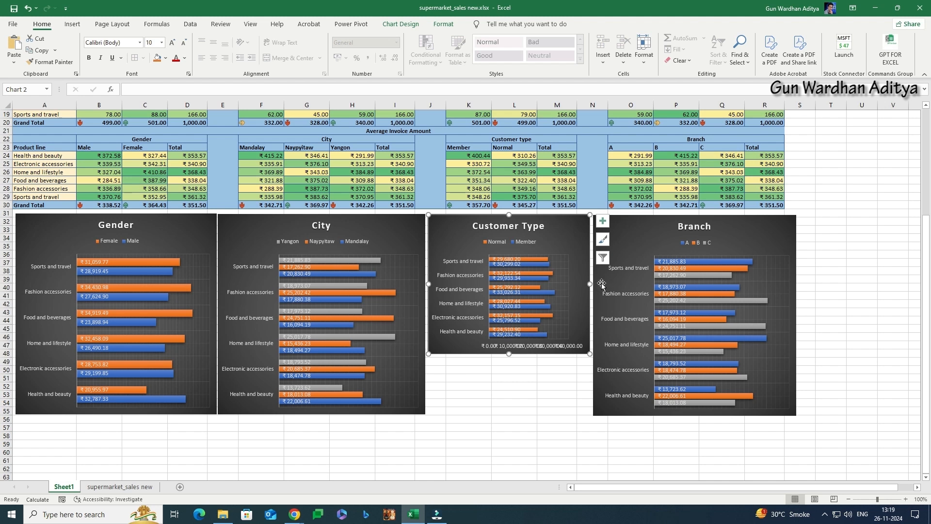
pyautogui.moveTo(736, 225); pyautogui.dragTo(740, 224)
pyautogui.moveTo(799, 315); pyautogui.dragTo(791, 317)
# Widen the Customer Type chart up to the Branch chart, extend it down to row 55 and delete its horizontal value axis.
pyautogui.click(590, 291)
pyautogui.moveTo(590, 291); pyautogui.dragTo(597, 296)
pyautogui.moveTo(511, 354); pyautogui.dragTo(513, 413)
pyautogui.click(543, 405)
pyautogui.press('Delete')
pyautogui.click(857, 271)
pyautogui.scroll(6, 858, 280)
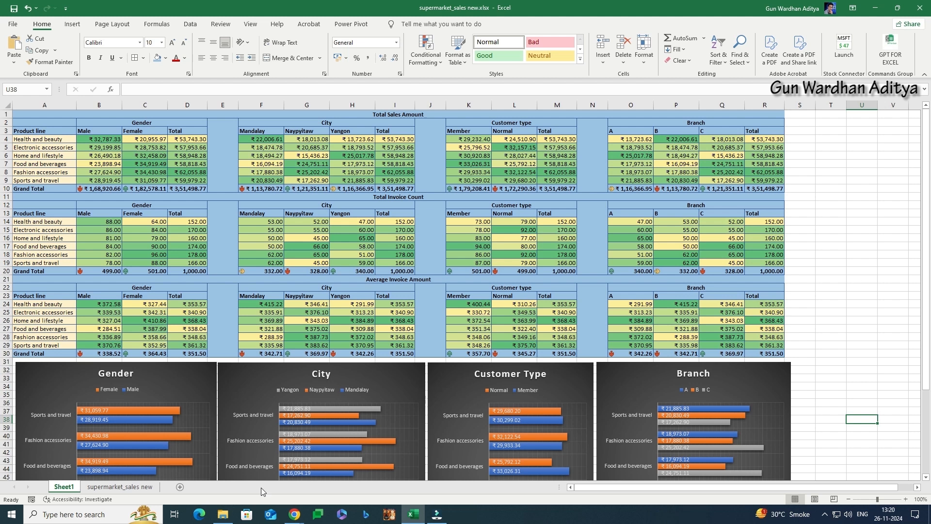
# Rename the Sheet1 worksheet as Summary.
pyautogui.click(120, 487)
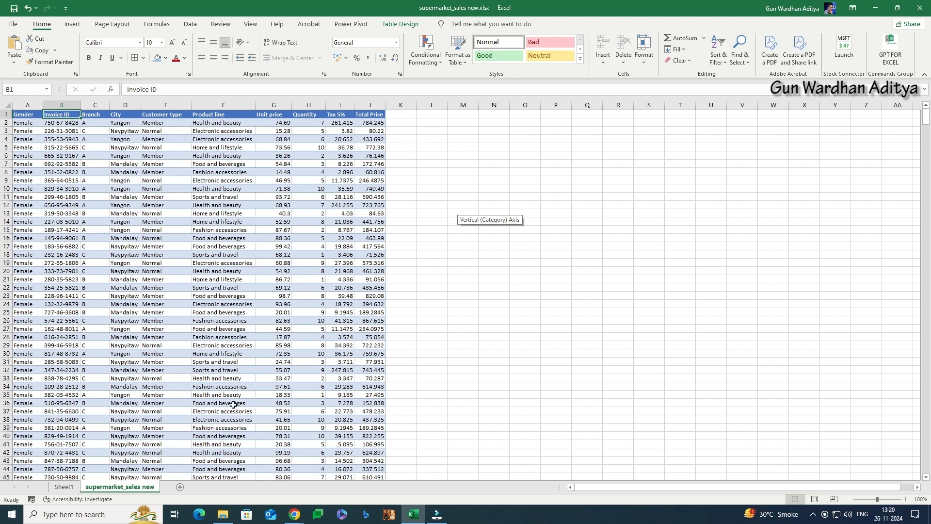
pyautogui.click(67, 486)
pyautogui.rightClick(67, 486)
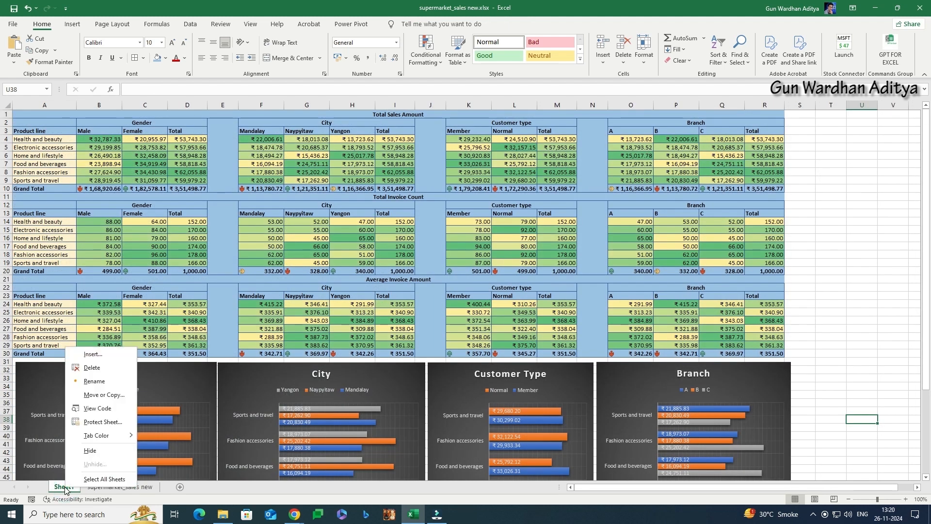
pyautogui.click(94, 381)
pyautogui.write('Summary')
pyautogui.press('Return')
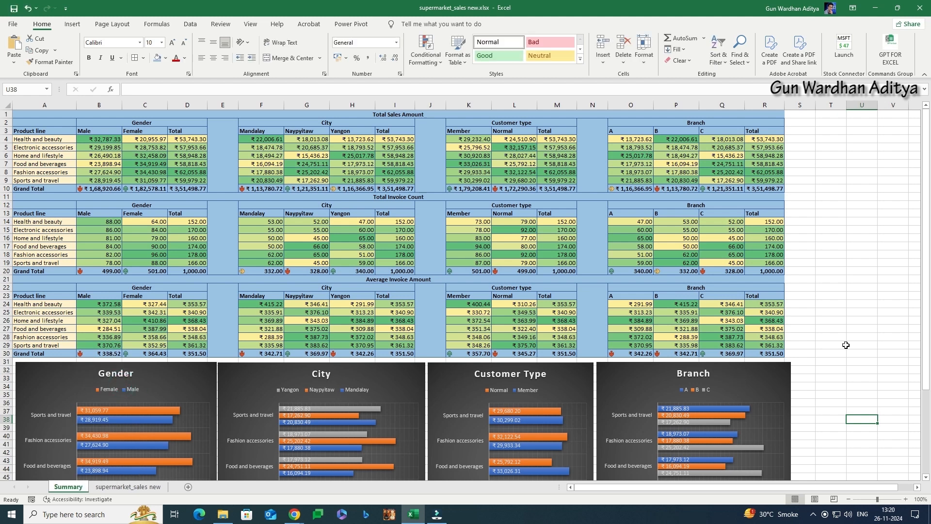